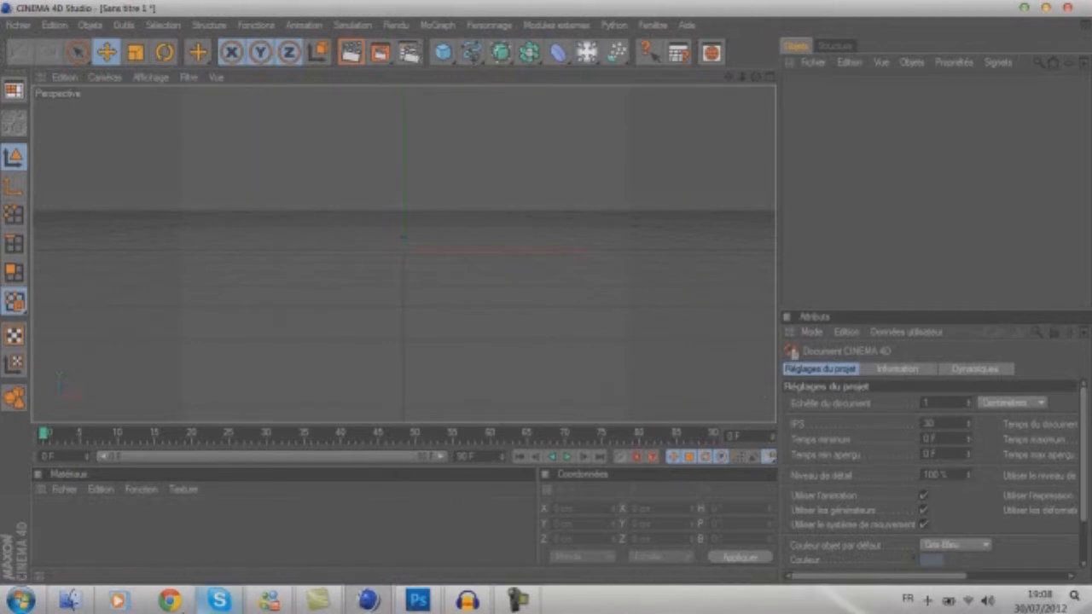
- Switch to Google Chrome, open the bookmarked YouTube site in a new tab and open the account menu
click(170, 600)
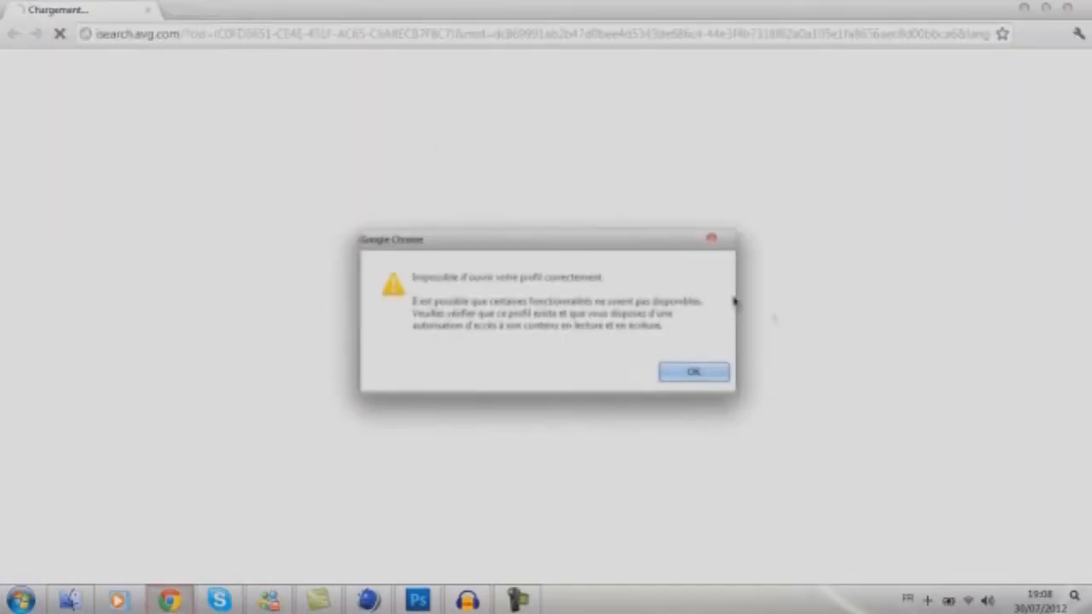
click(715, 376)
click(179, 12)
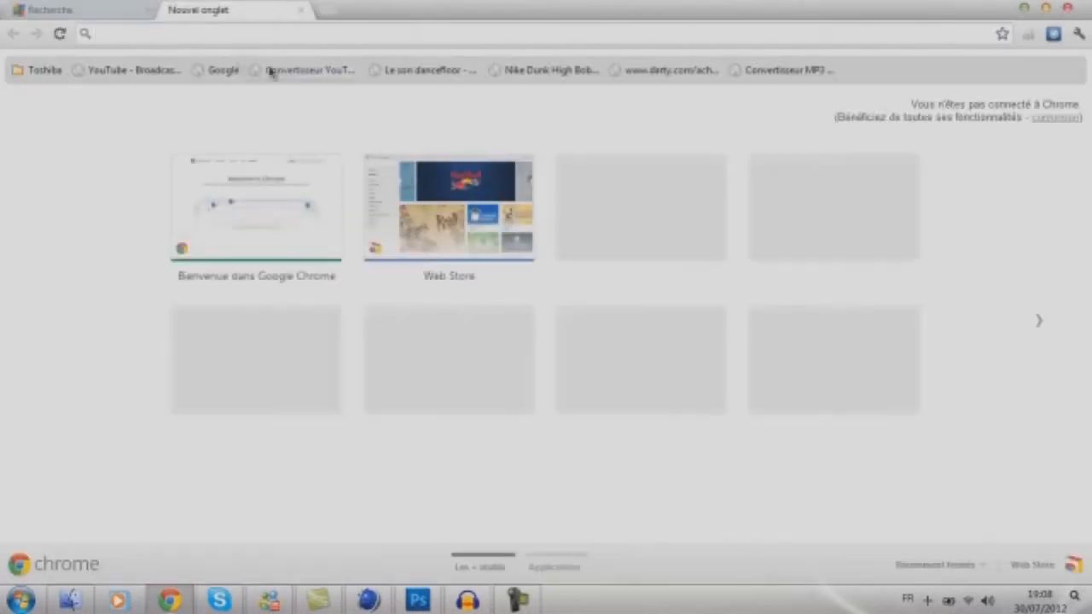
click(143, 70)
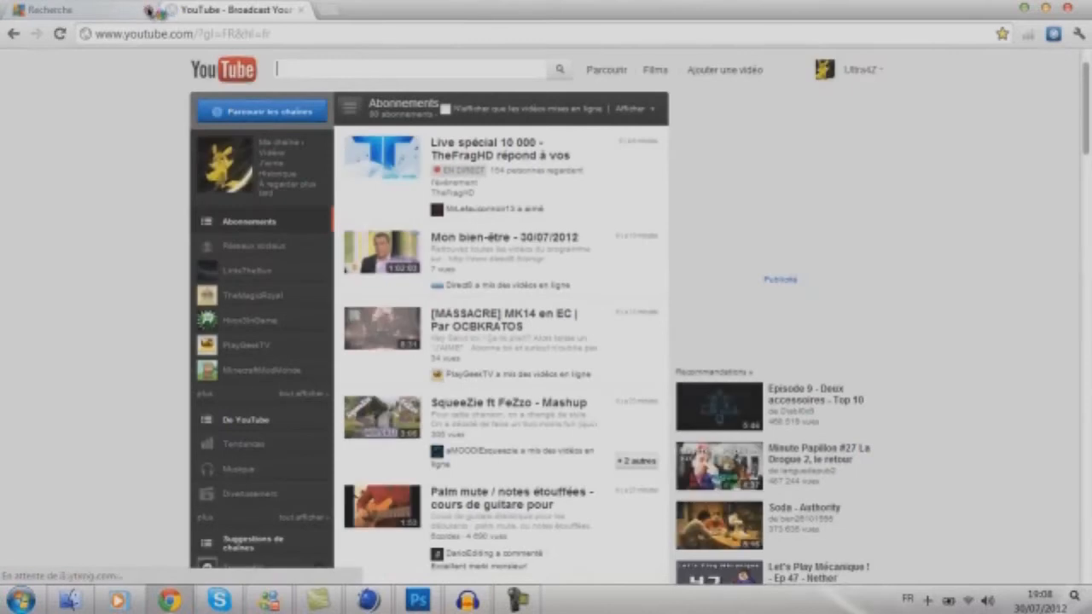
click(147, 9)
click(860, 70)
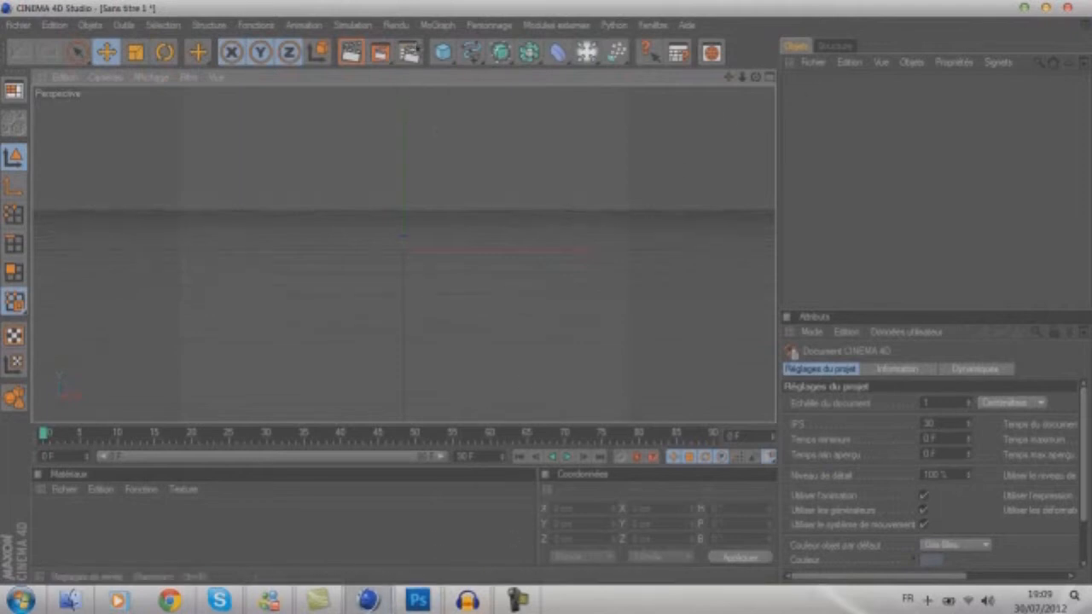
- Switch back to CINEMA 4D and set the render output size to the 1024 x 768 screen preset
click(408, 53)
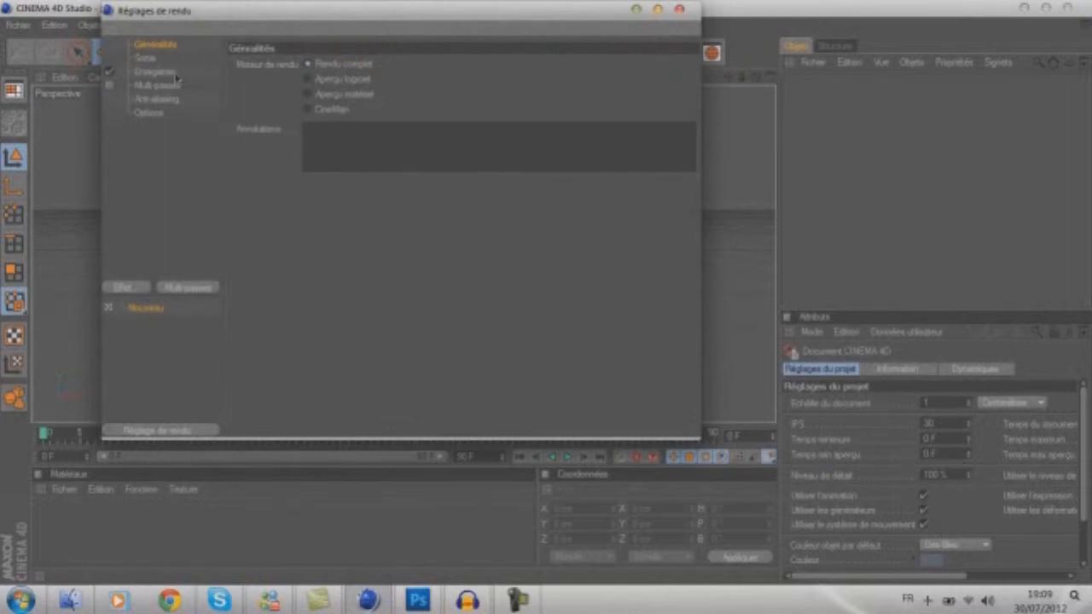
click(145, 58)
click(245, 66)
mouse_move(286, 80)
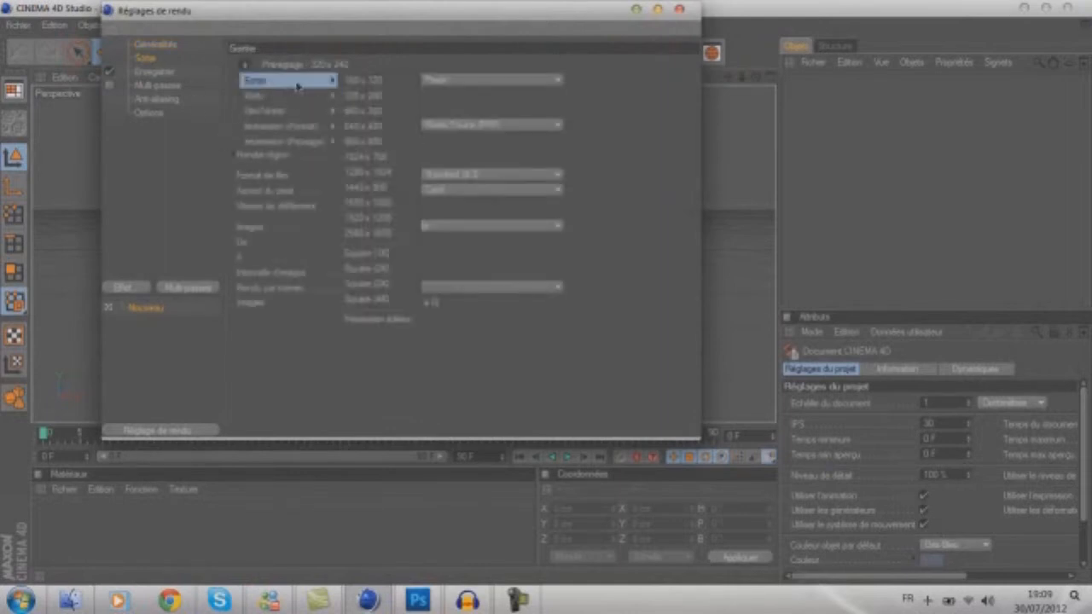
click(378, 158)
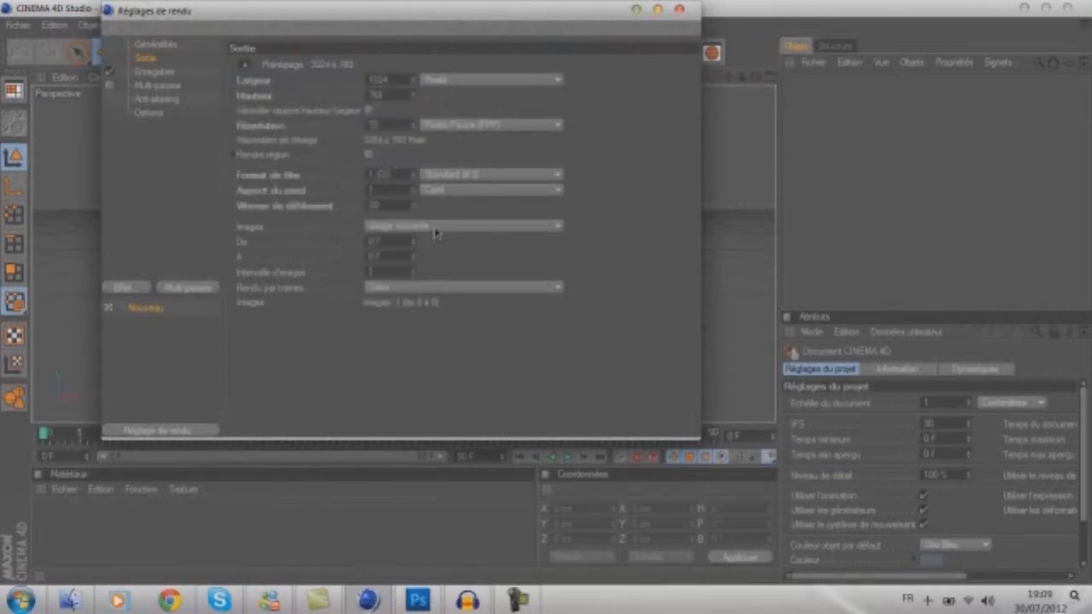
- Save the render to the desktop as "Background tuto 1" in PNG format with the alpha channel enabled
click(149, 74)
click(677, 89)
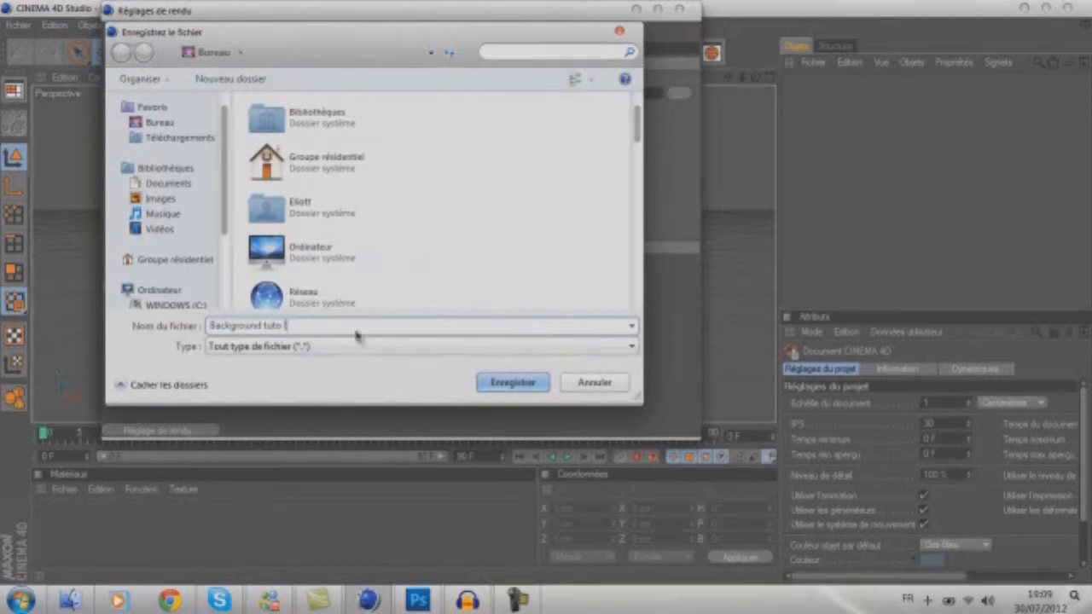
click(527, 378)
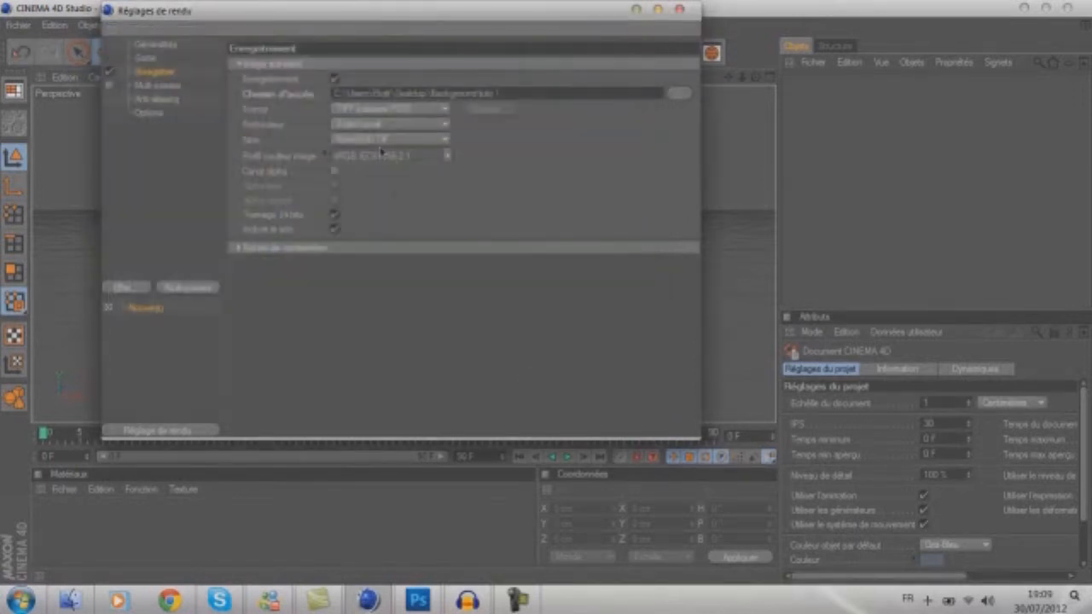
click(378, 112)
click(405, 248)
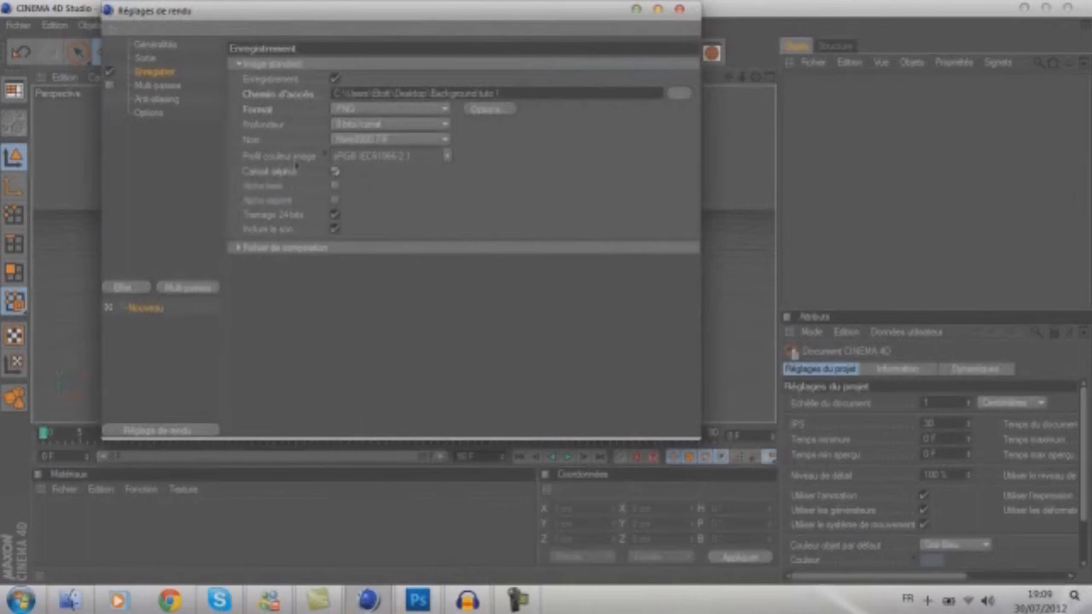
- Set the render anti-aliasing to the best quality, with minimum level 8x8 and maximum level 16x16
click(171, 100)
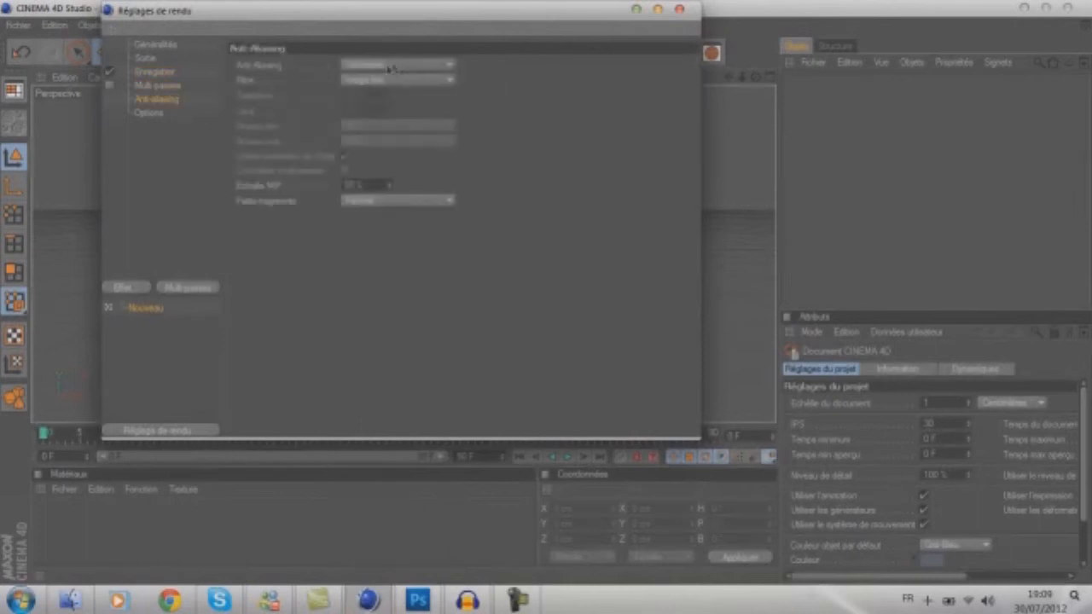
click(389, 68)
click(376, 110)
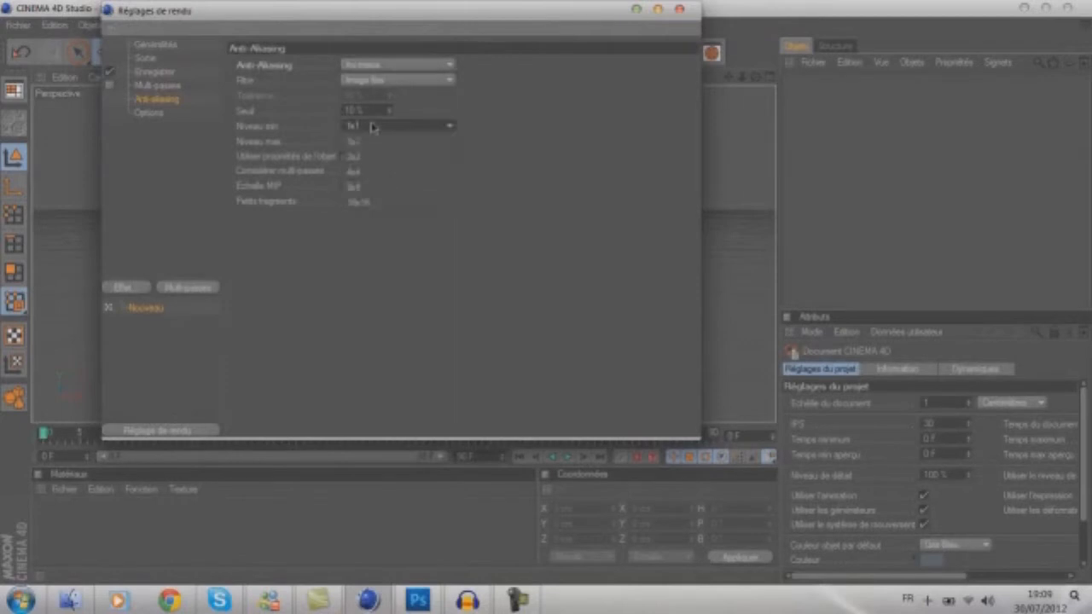
click(373, 186)
click(379, 142)
click(376, 224)
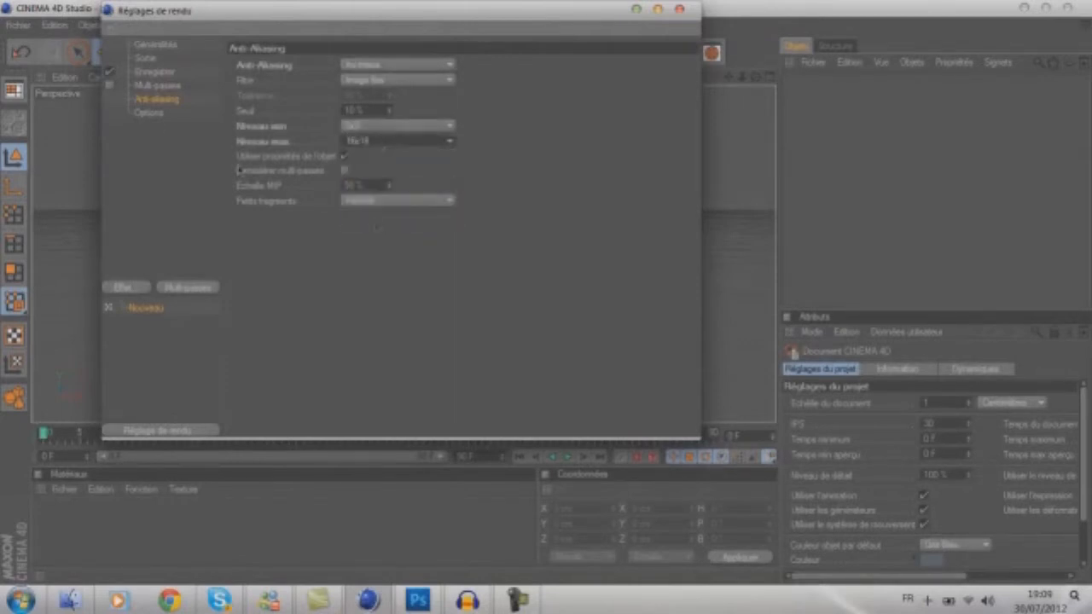
- Add the Illumination globale and Effets de base effects to the render settings and close them
click(149, 114)
click(124, 288)
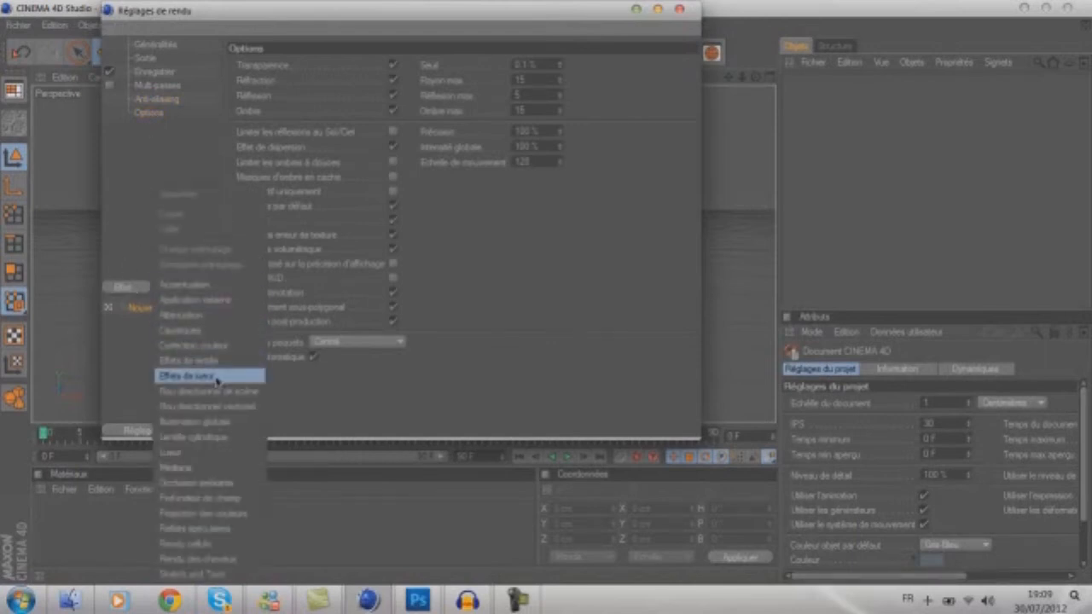
click(196, 422)
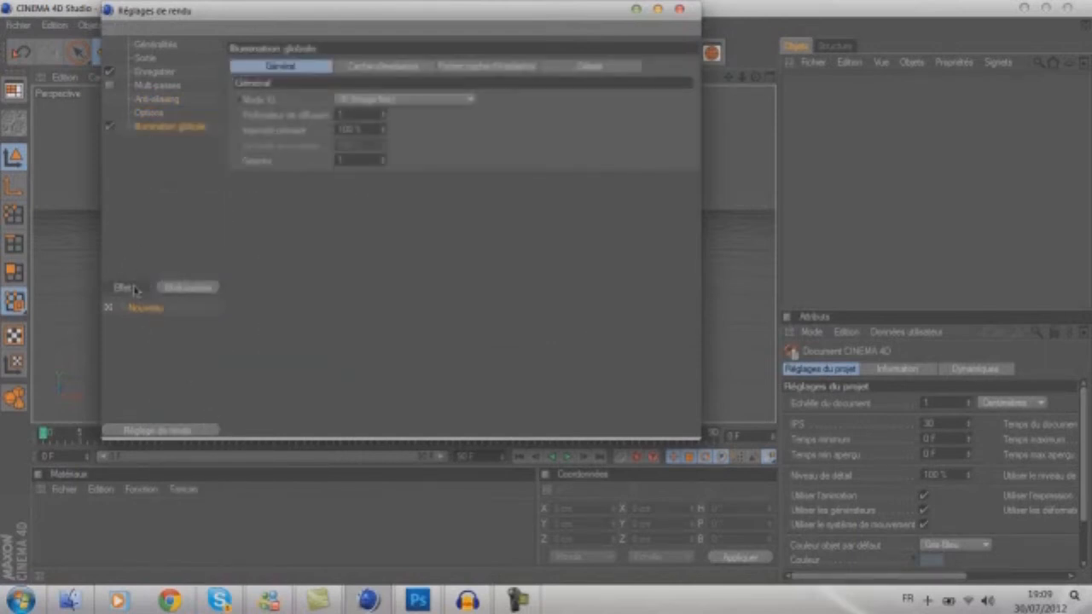
click(130, 288)
click(224, 392)
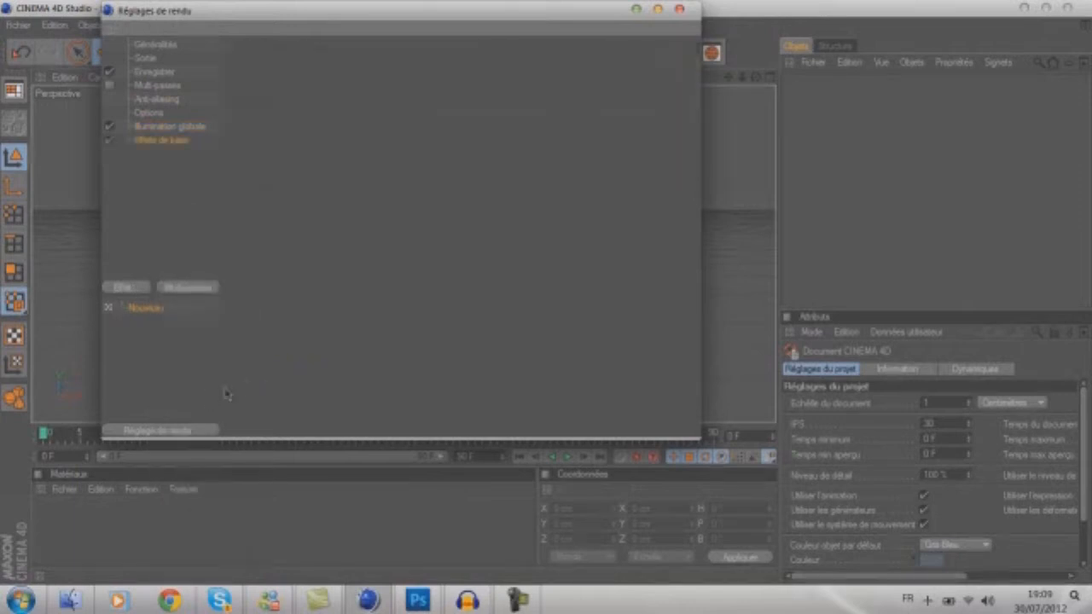
click(680, 10)
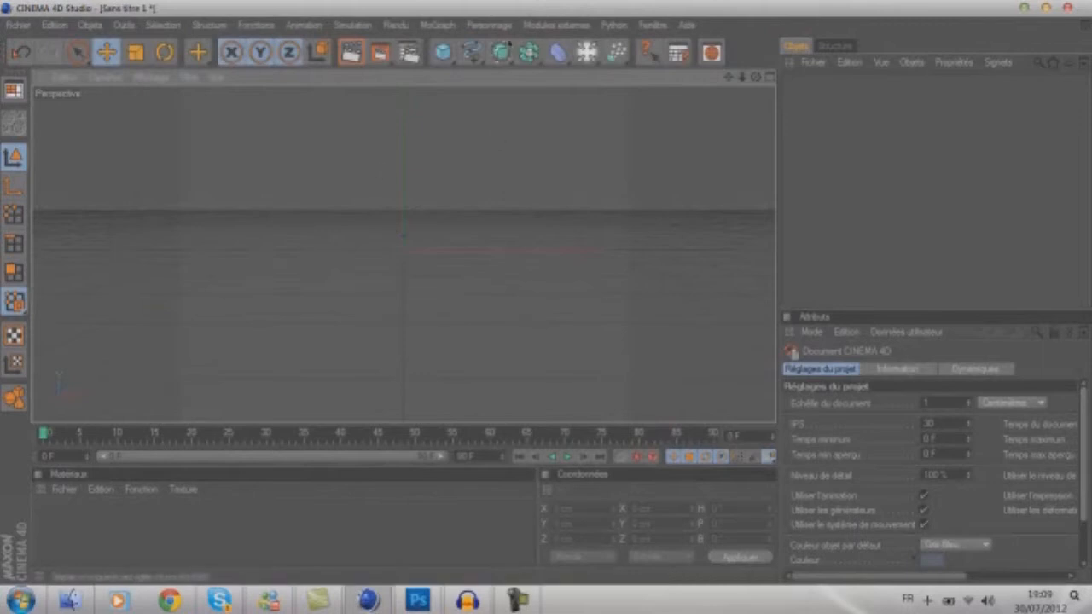
- Add a MoGraph text object and move it along X to about -250 cm to centre it in the view
click(438, 26)
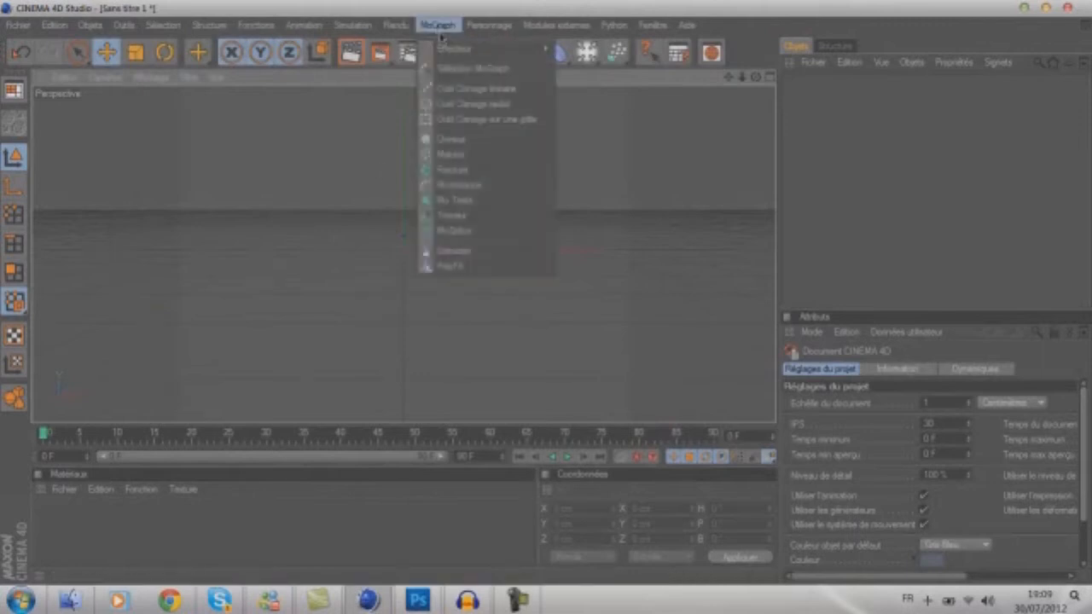
click(452, 199)
drag(730, 82, 728, 99)
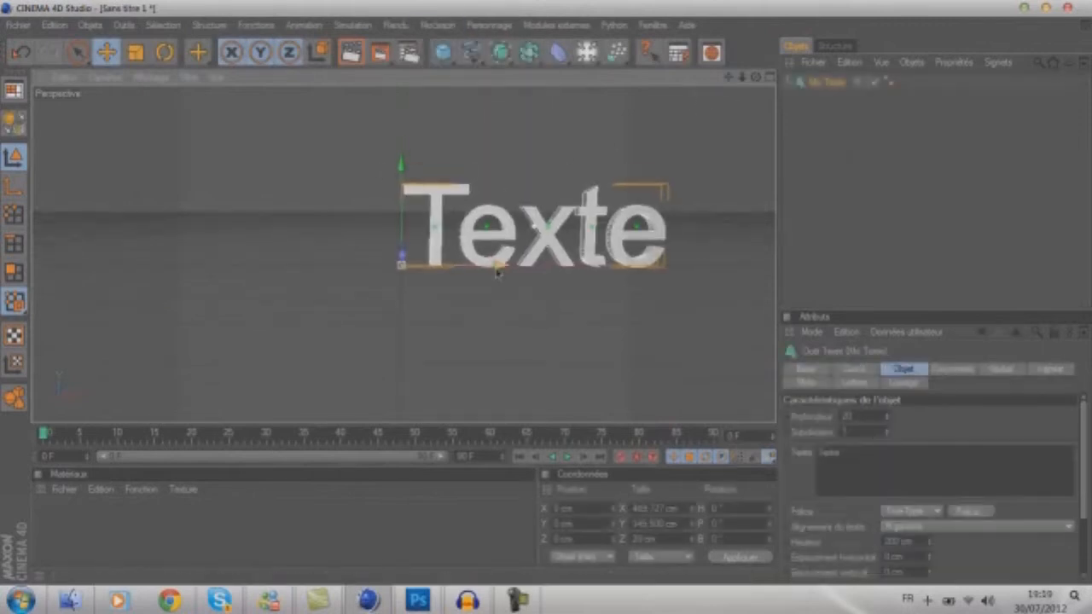
drag(498, 271, 358, 271)
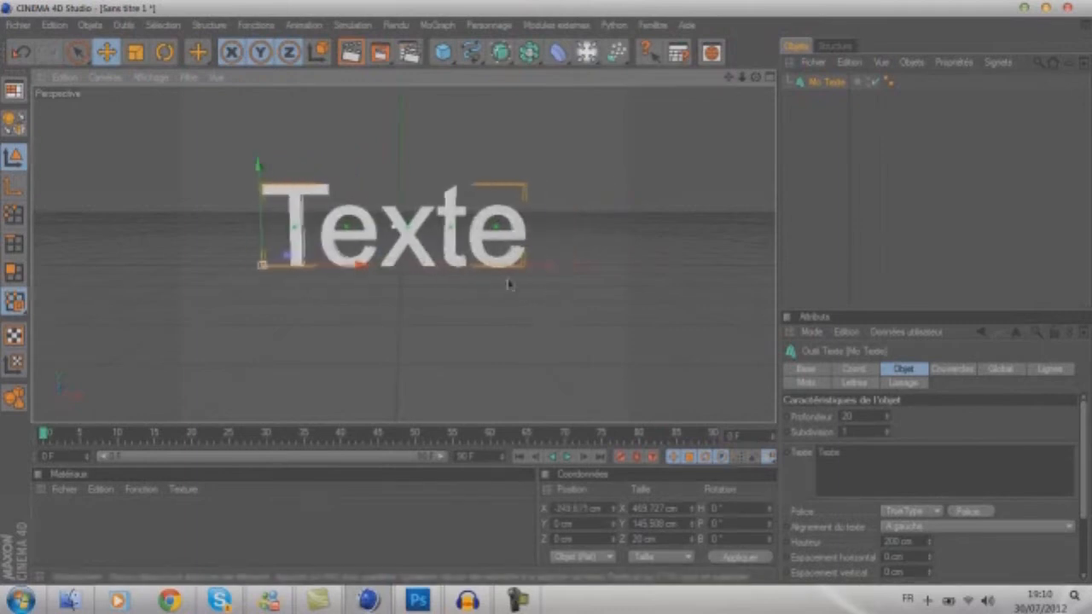
- Change the text object's content to "ULTRA" and set its depth to 10
triple_click(923, 490)
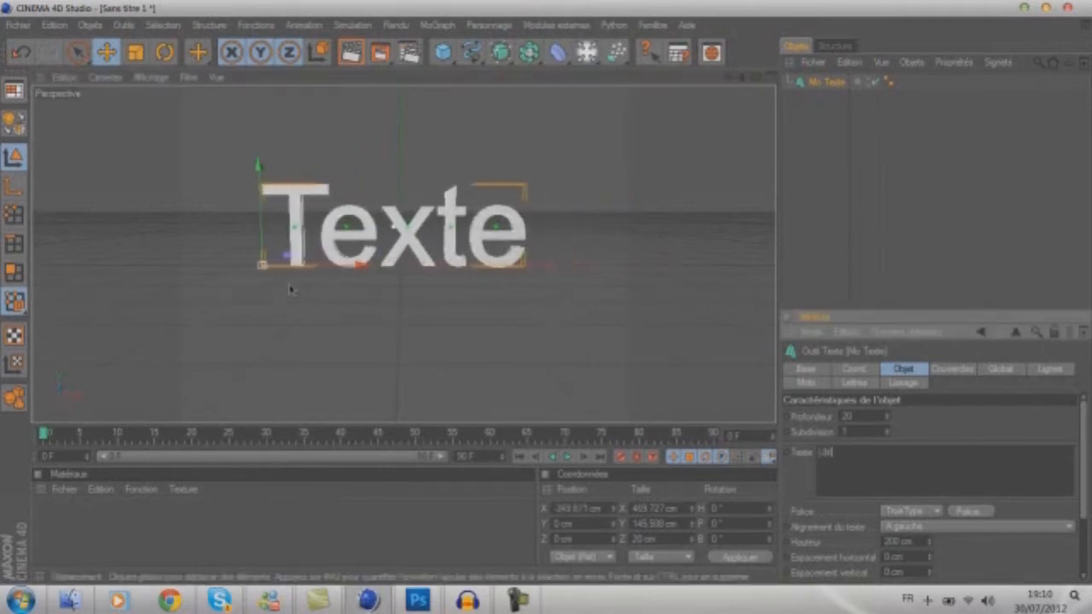
text(ULTRA)
click(887, 414)
click(887, 413)
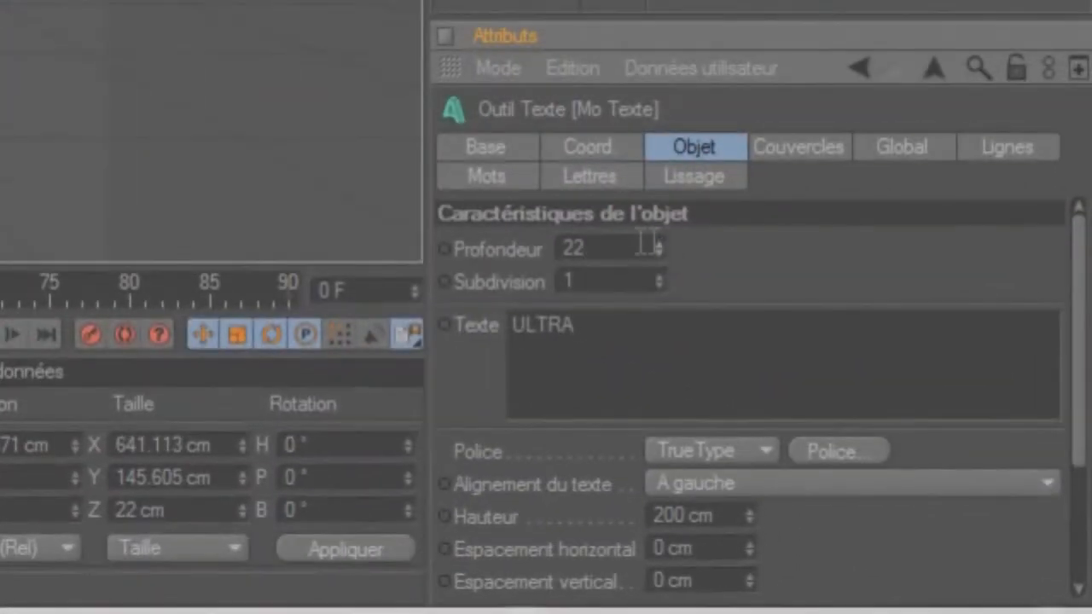
double_click(649, 246)
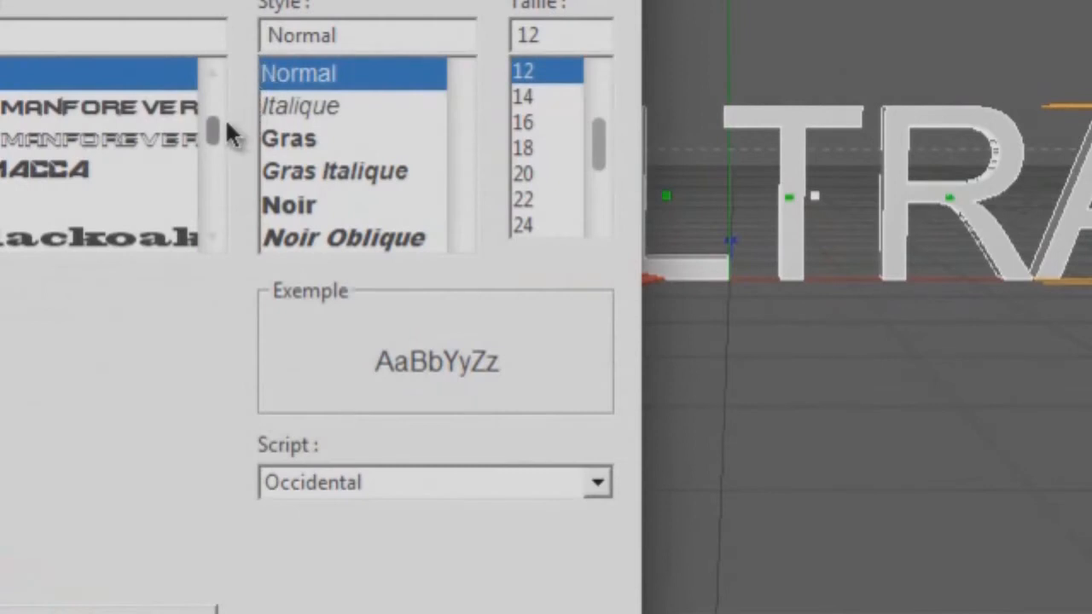
- Change the ULTRA text's font to a bold, angular block typeface
drag(215, 119, 223, 179)
click(135, 110)
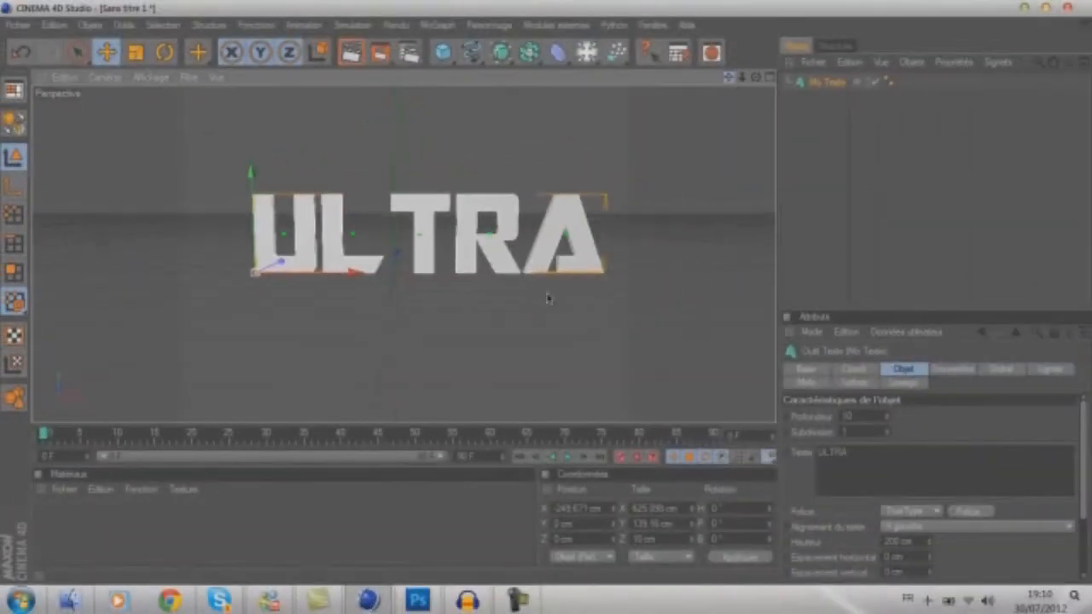
drag(549, 298, 544, 298)
- Set the text's start and end caps to cap and fillet, each with a 2 cm radius
click(950, 156)
click(814, 85)
click(948, 368)
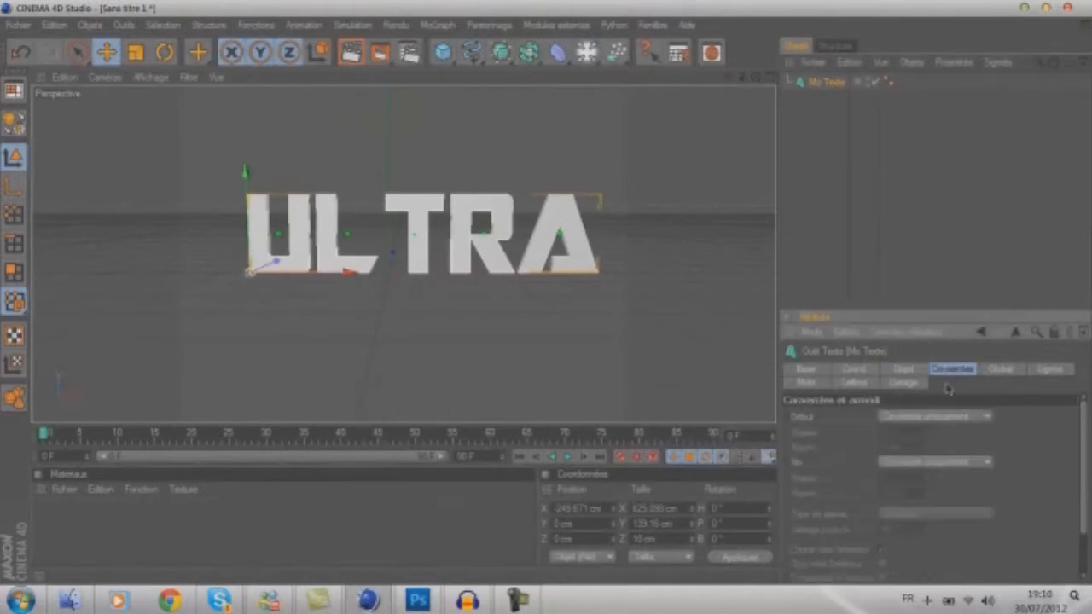
click(939, 419)
click(943, 477)
click(948, 463)
click(942, 523)
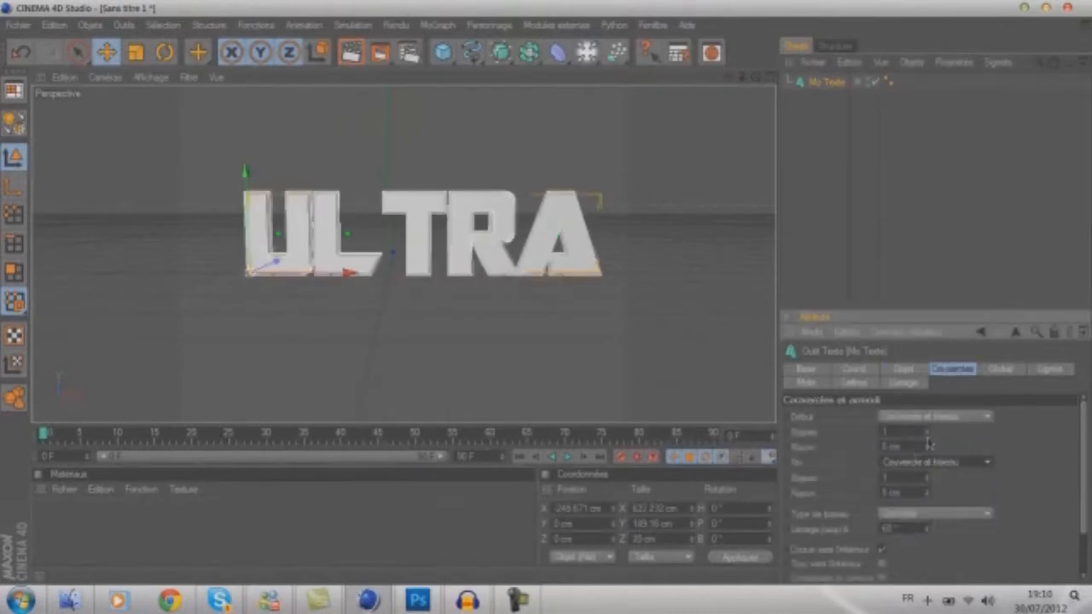
drag(908, 447, 870, 445)
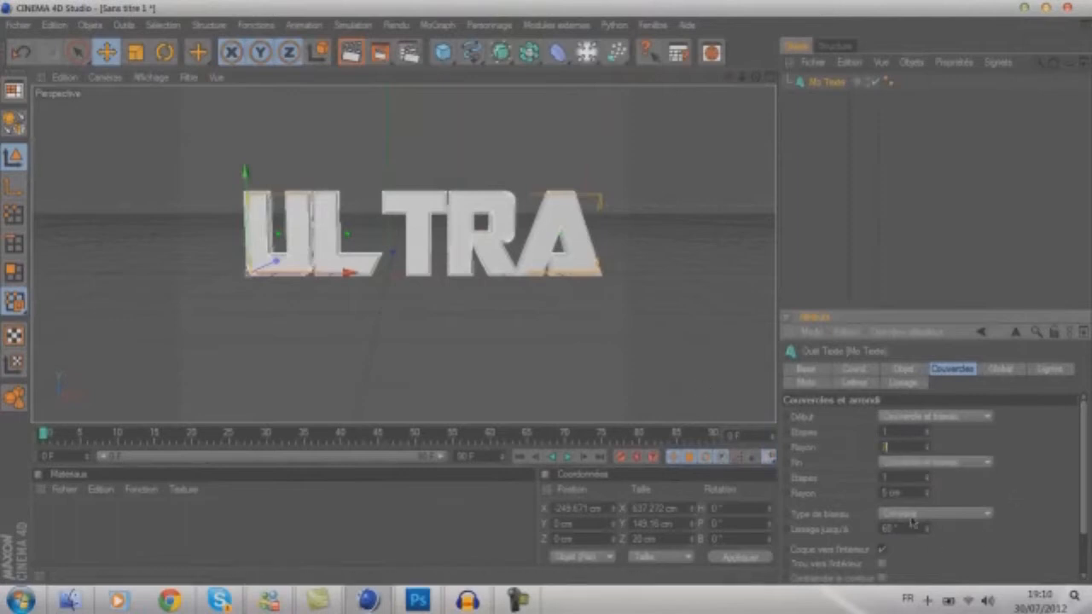
- Duplicate the ULTRA text object in place
click(821, 97)
click(823, 86)
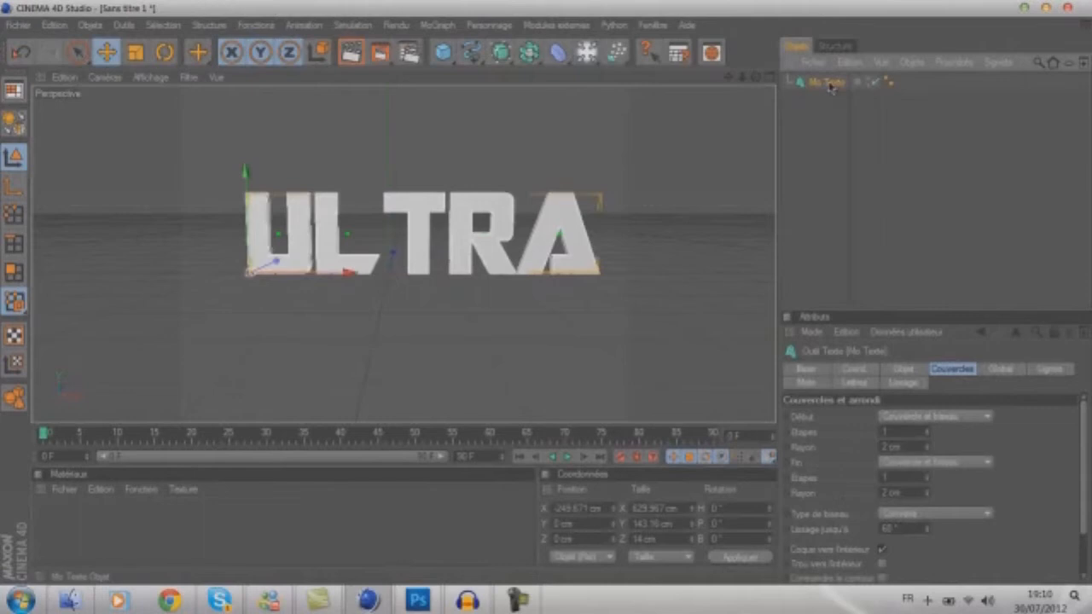
key(ctrl+c)
key(ctrl+v)
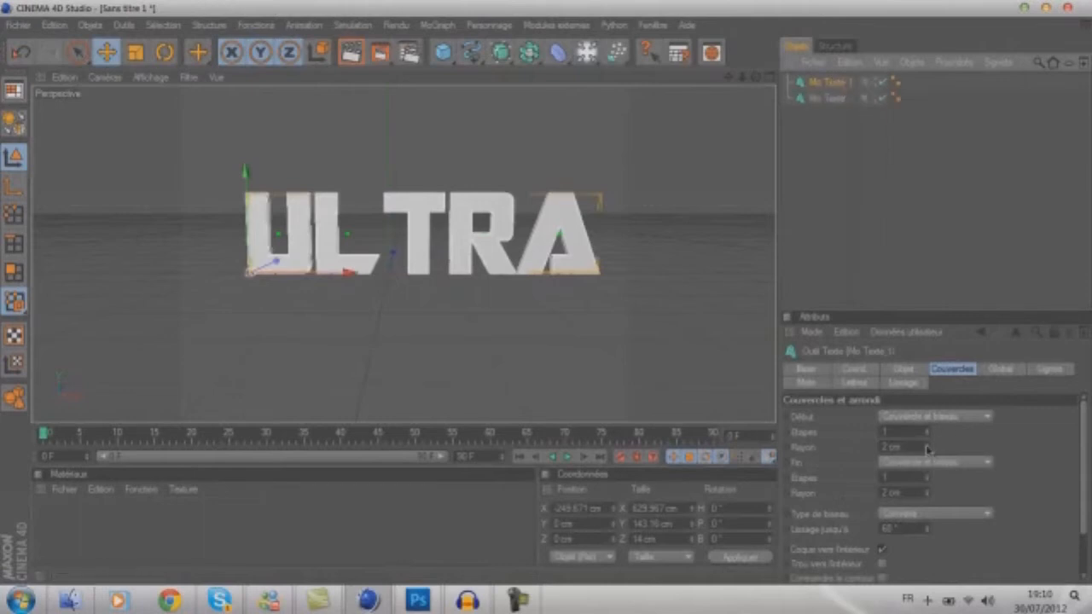
- Set the duplicated text's start cap radius to 1 cm
drag(920, 446, 760, 425)
text(1)
key(Return)
click(919, 166)
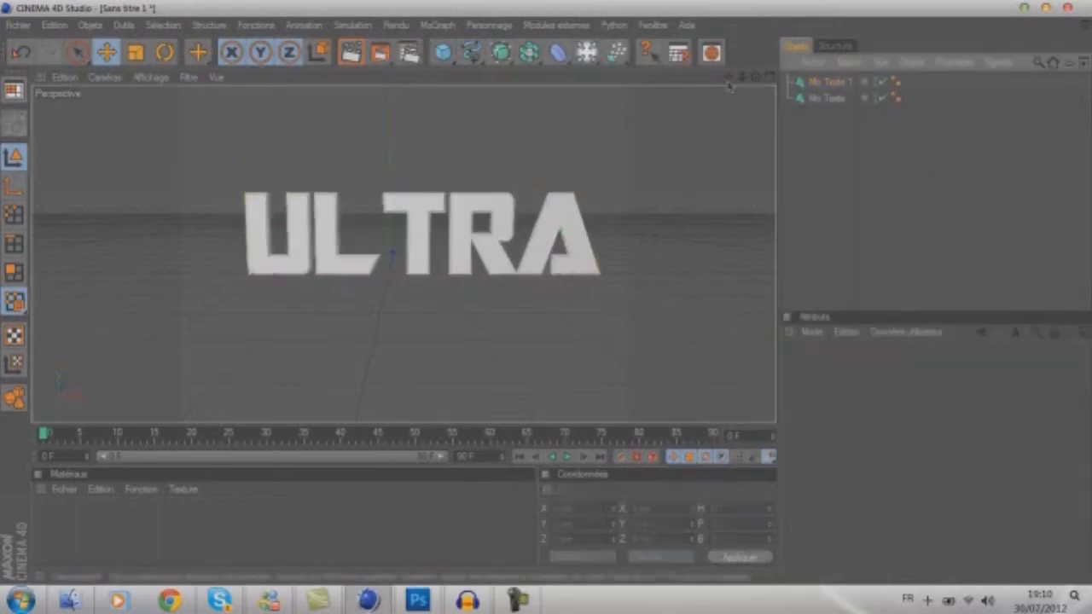
drag(756, 80, 546, 297)
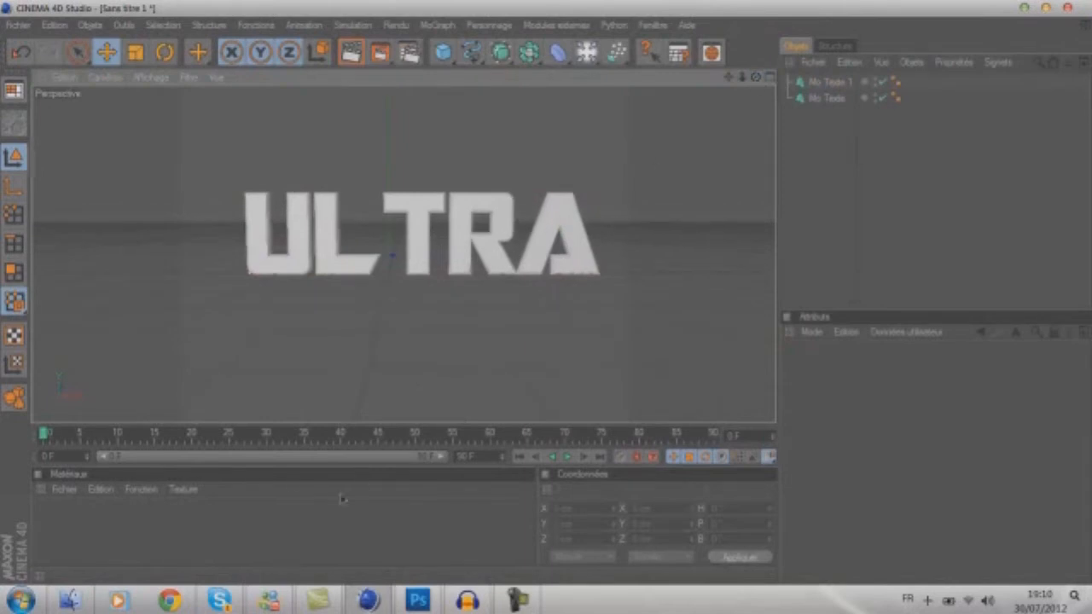
- Create three new materials
double_click(134, 516)
double_click(134, 516)
double_click(134, 516)
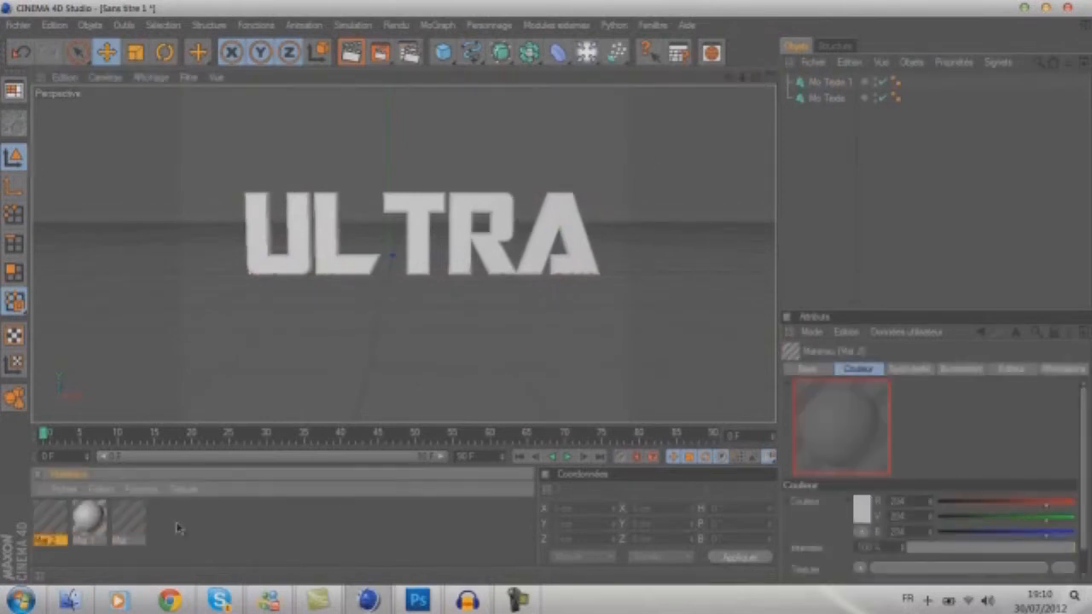
- Set the colour of material Mat 2 to black (RGB 0, 0, 0)
double_click(58, 510)
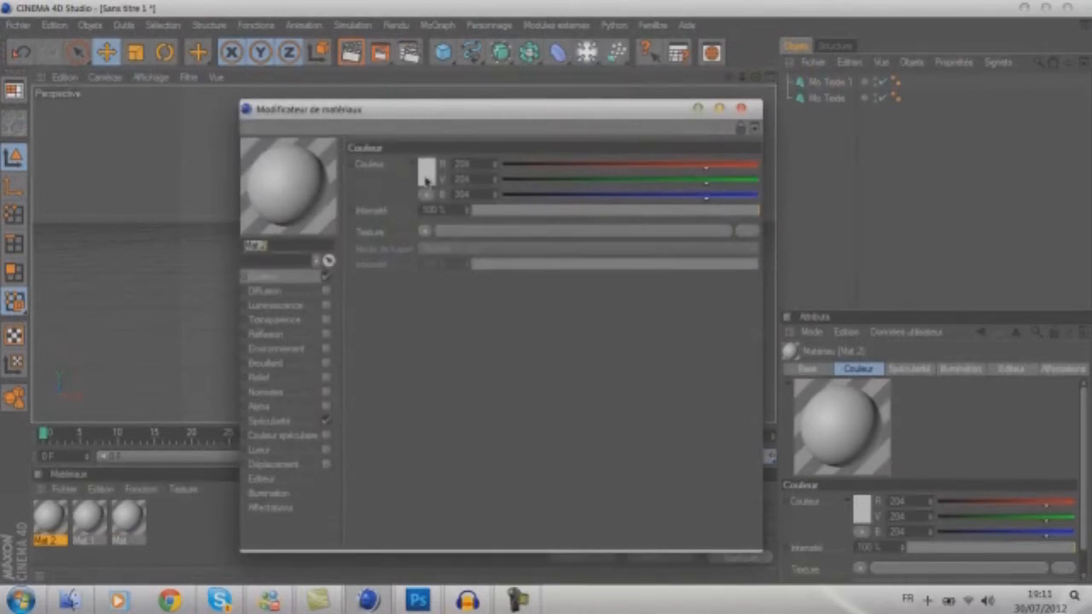
click(429, 181)
drag(406, 155, 275, 247)
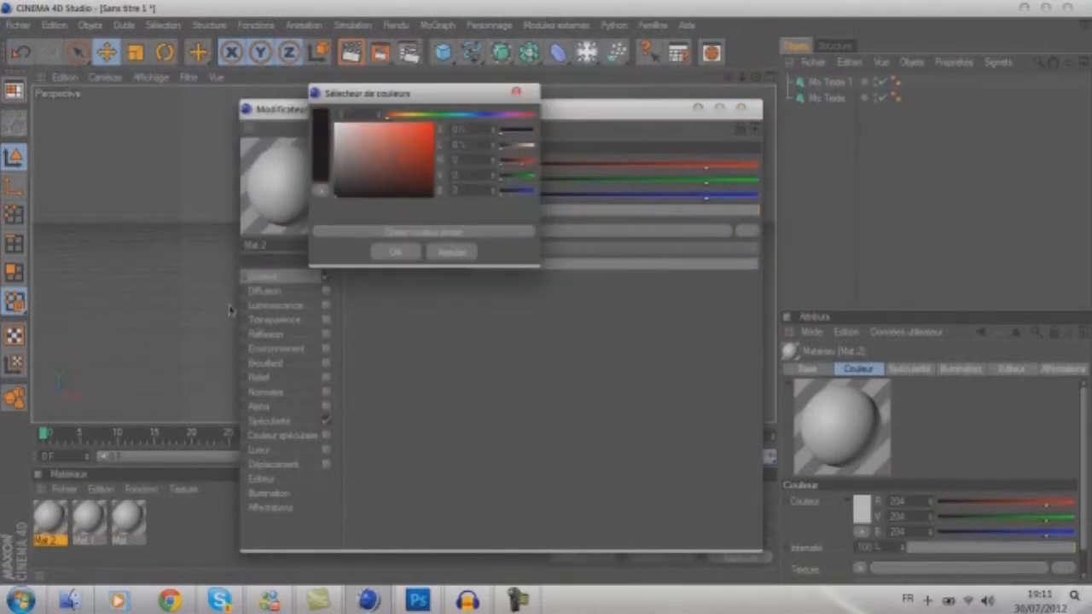
click(413, 252)
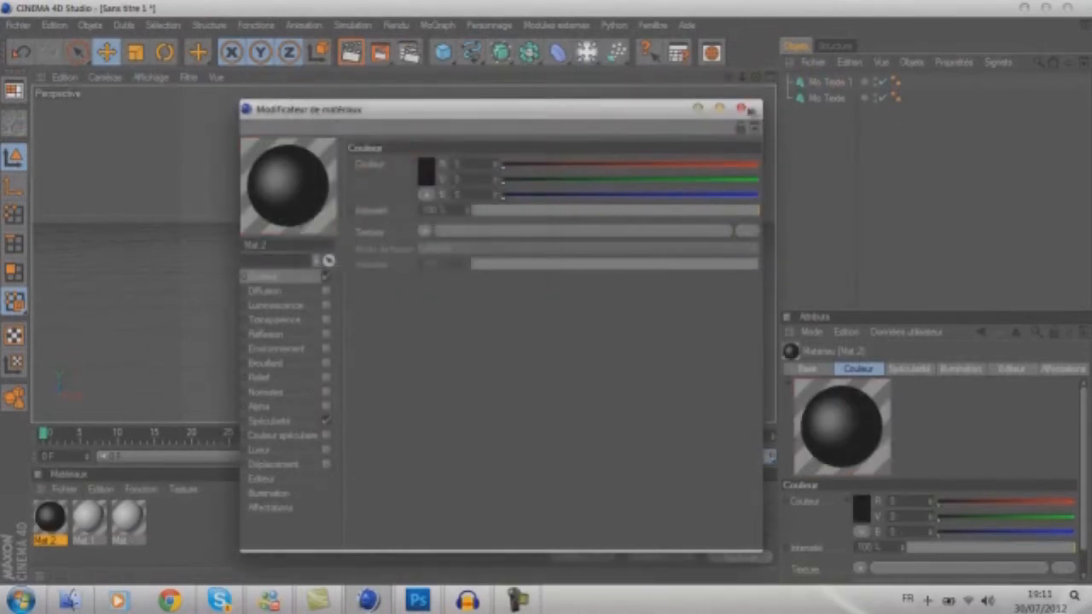
- Set the colour of material Mat 1 to red
click(741, 109)
double_click(88, 517)
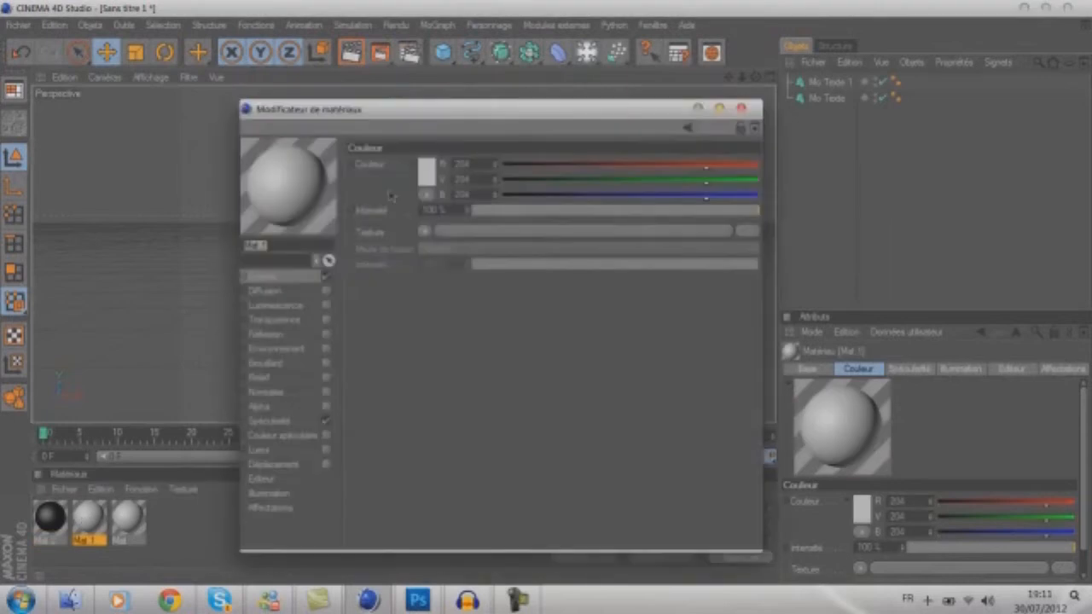
click(428, 168)
drag(367, 128, 566, 143)
click(399, 241)
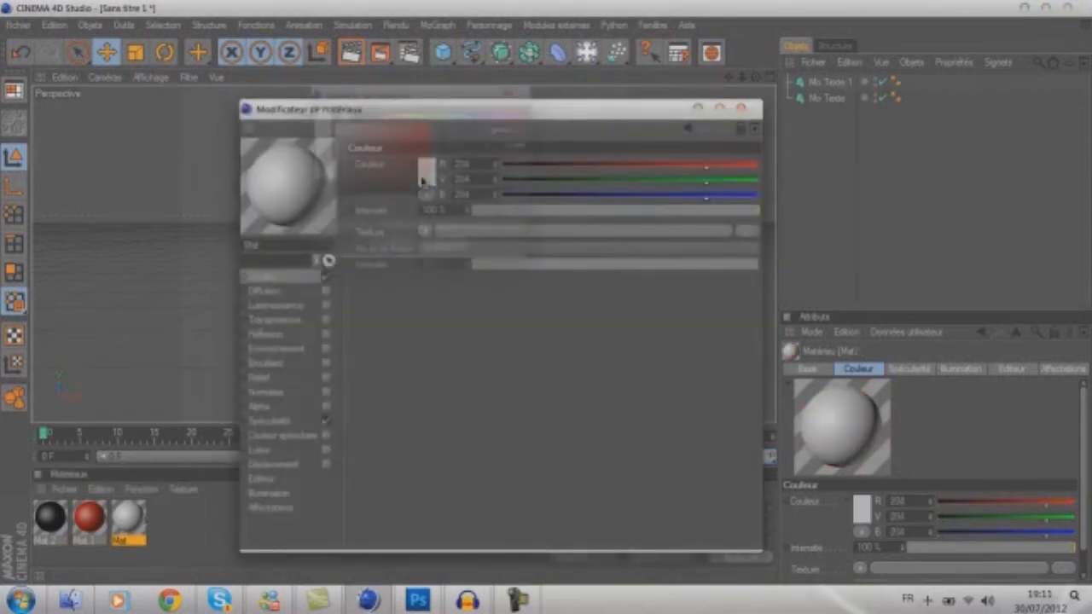
- Set the colour of material Mat to white (RGB 255, 255, 255) and enable its luminance channel
click(422, 171)
click(390, 254)
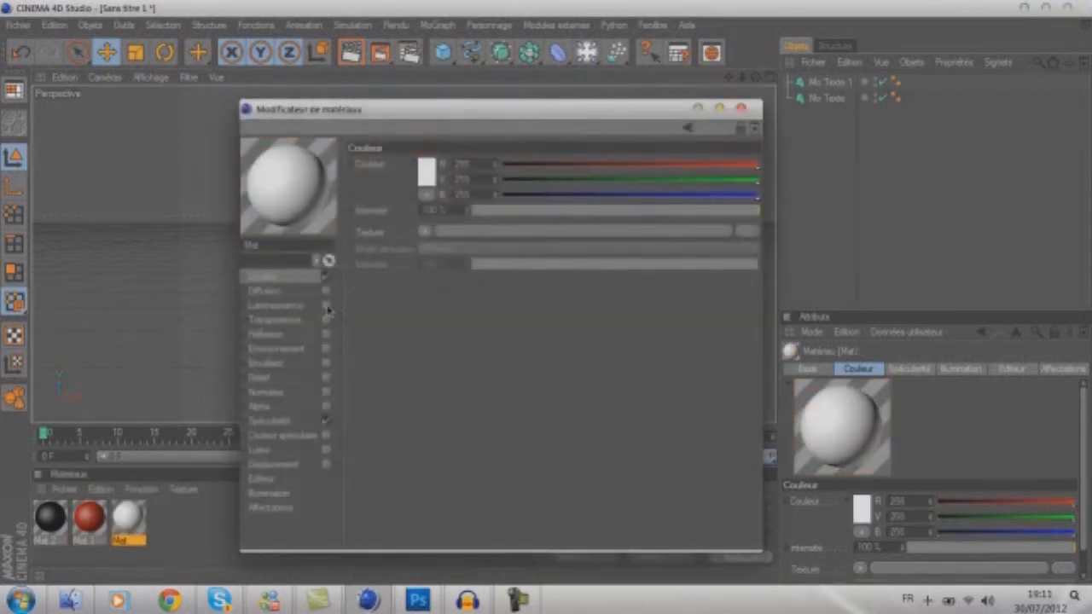
click(326, 307)
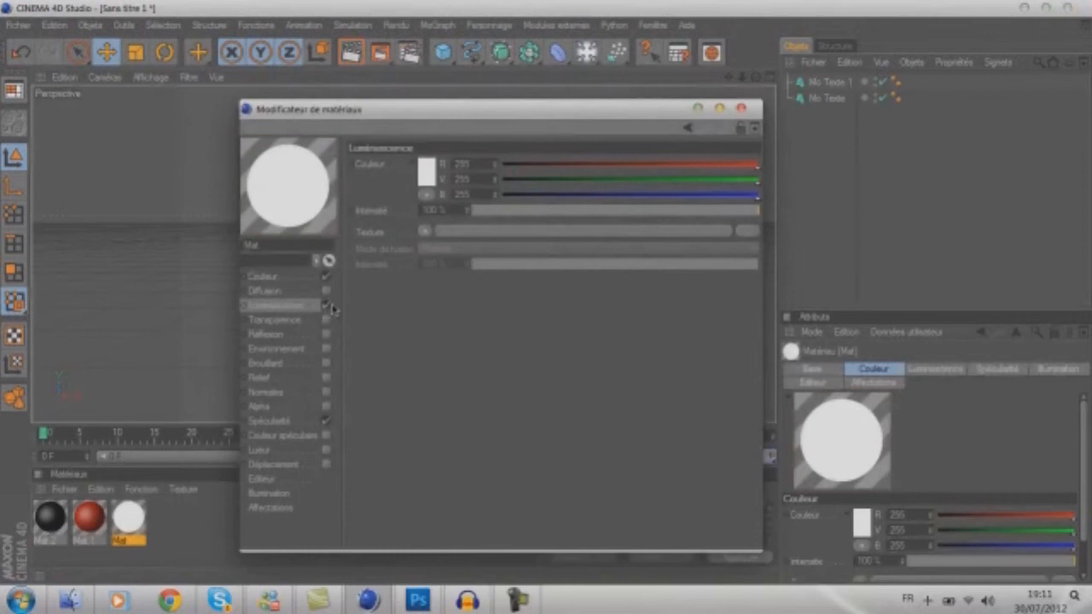
click(741, 108)
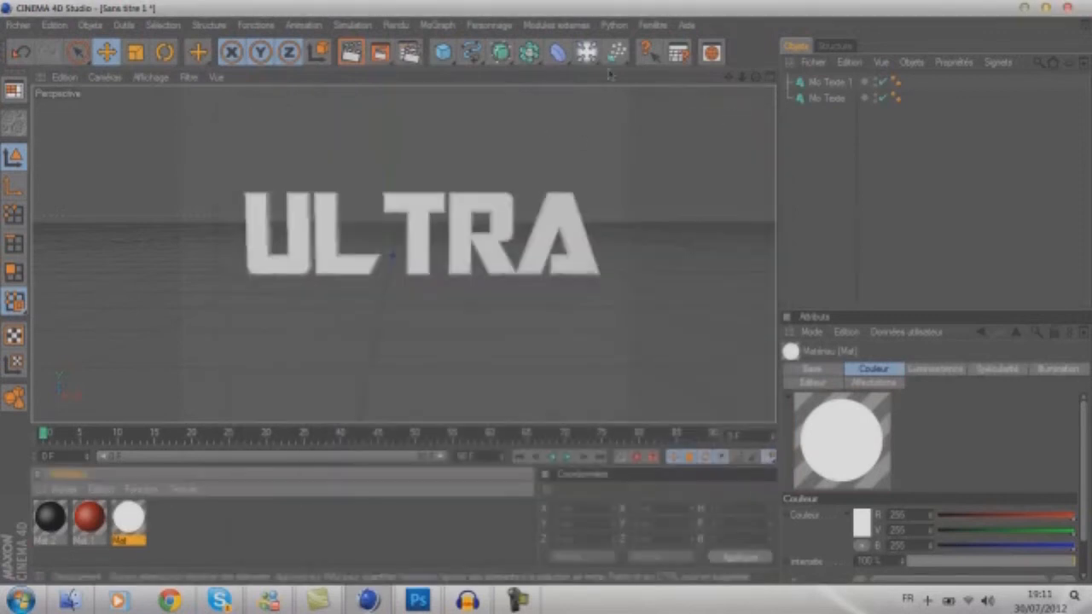
- Apply the black material Mat 2 to Mo Texte 1 and the red material Mat 1 to Mo Texte
drag(53, 521, 840, 83)
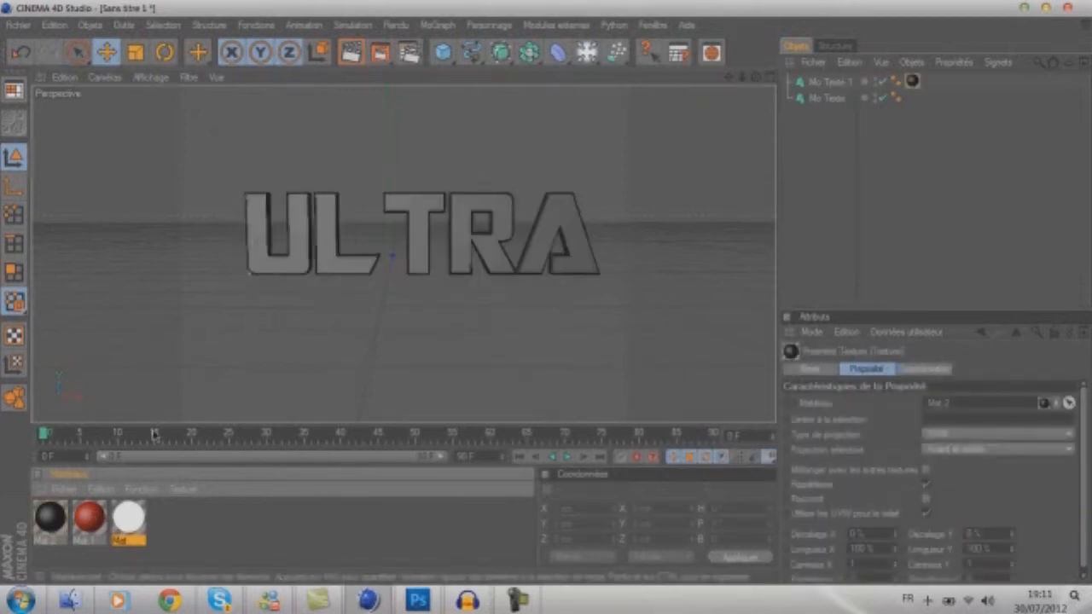
drag(99, 529, 840, 99)
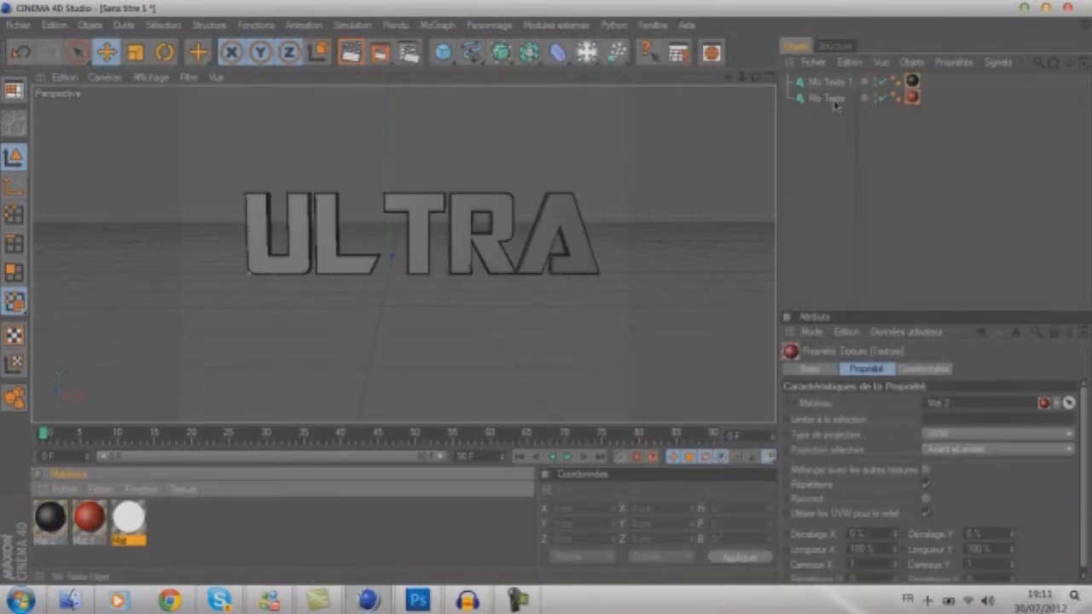
- Move the black text Mo Texte 1 back to about 2.9 cm in Z, behind the red text's face
alt+drag(549, 291, 550, 291)
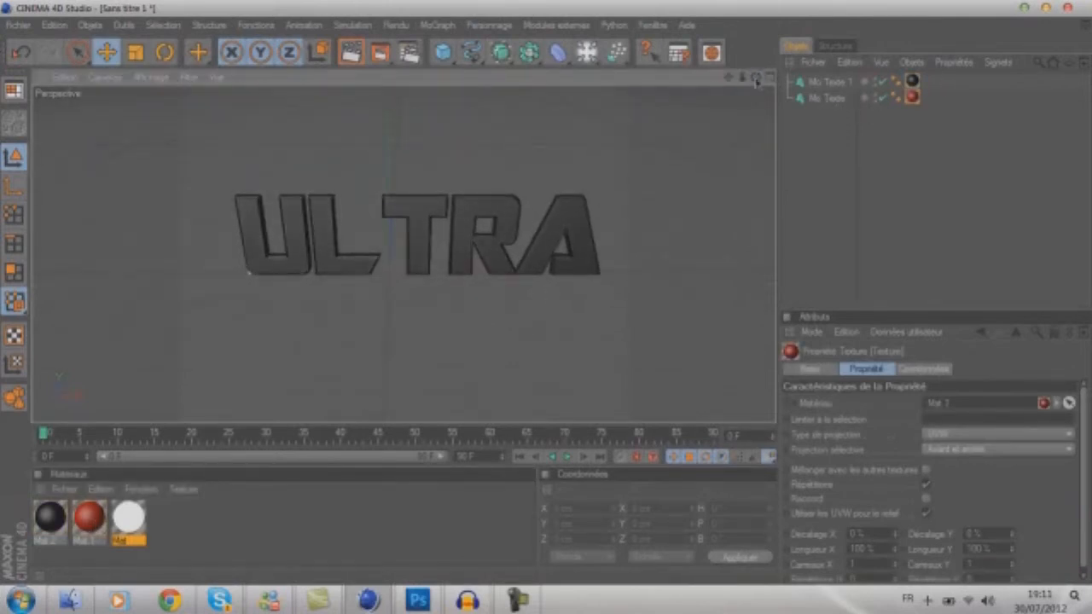
click(816, 83)
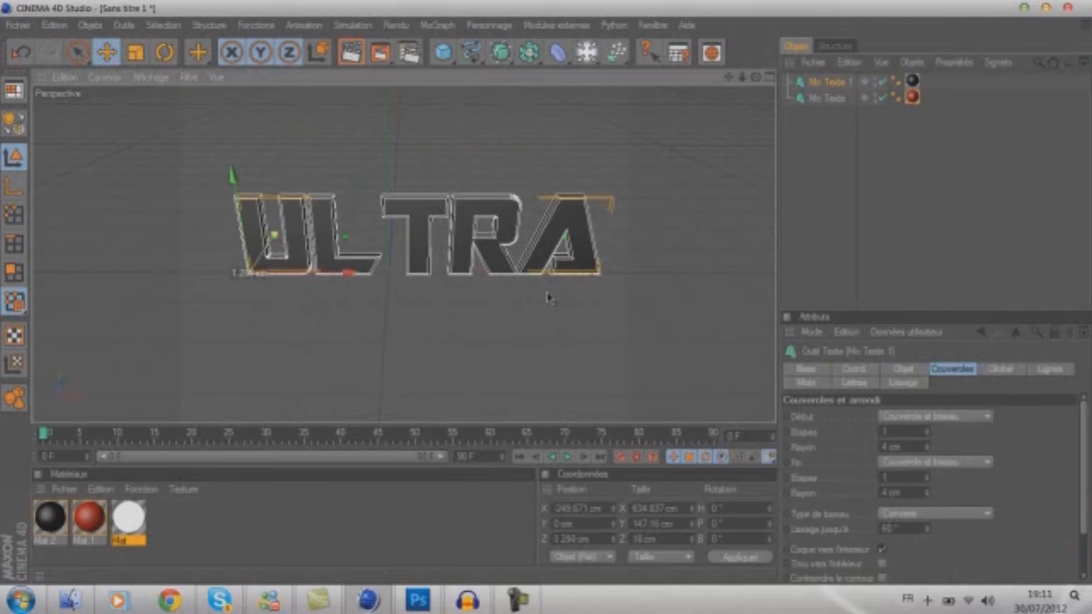
alt+drag(549, 297, 549, 298)
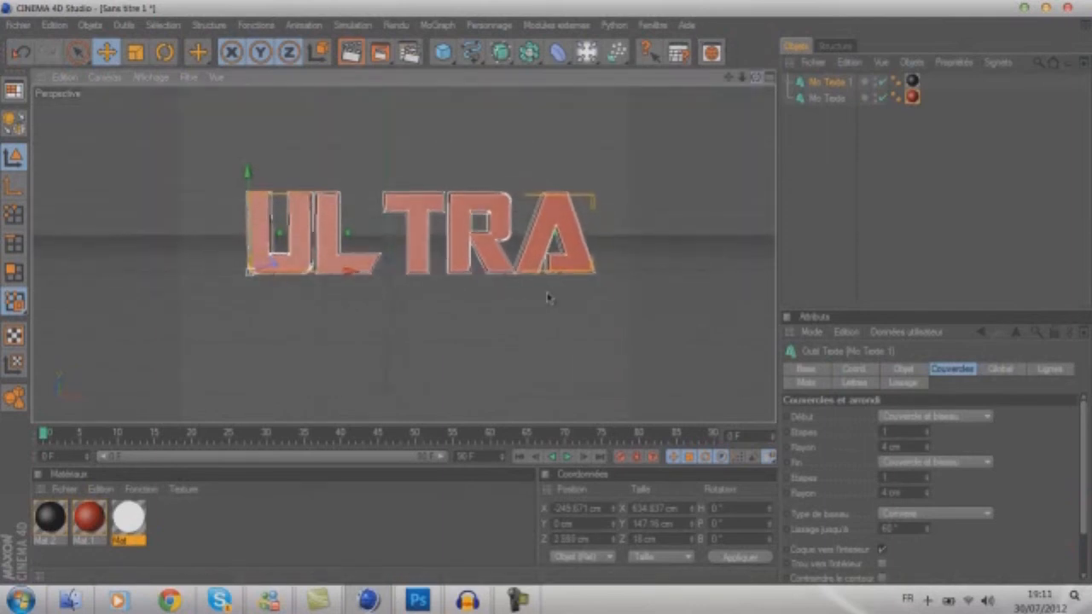
click(819, 154)
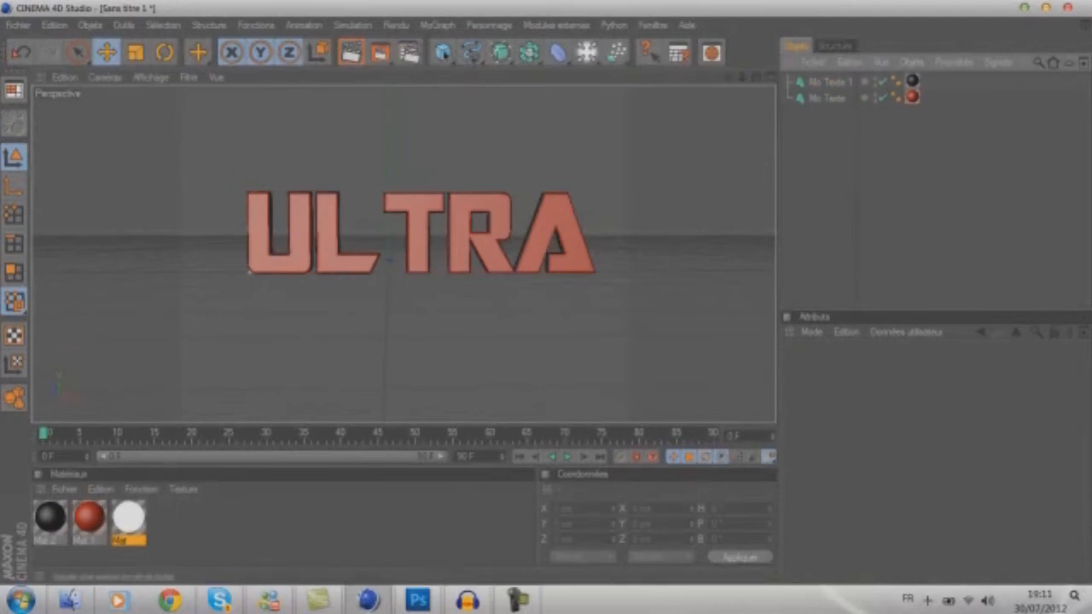
- Add a plane and a MoGraph Cloner, and nest the plane inside the cloner
click(442, 52)
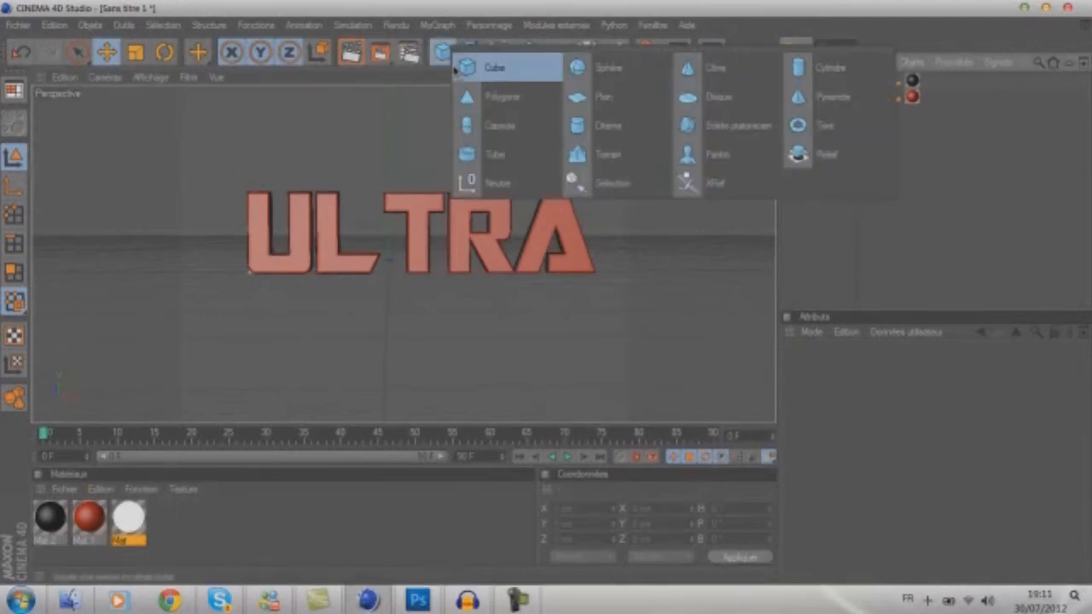
click(603, 99)
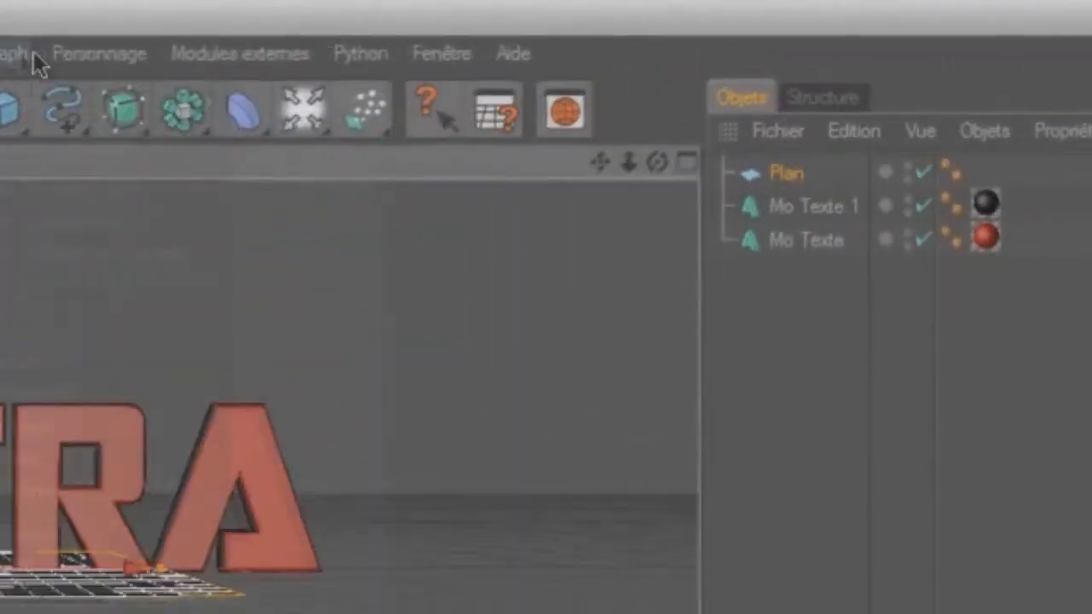
click(292, 34)
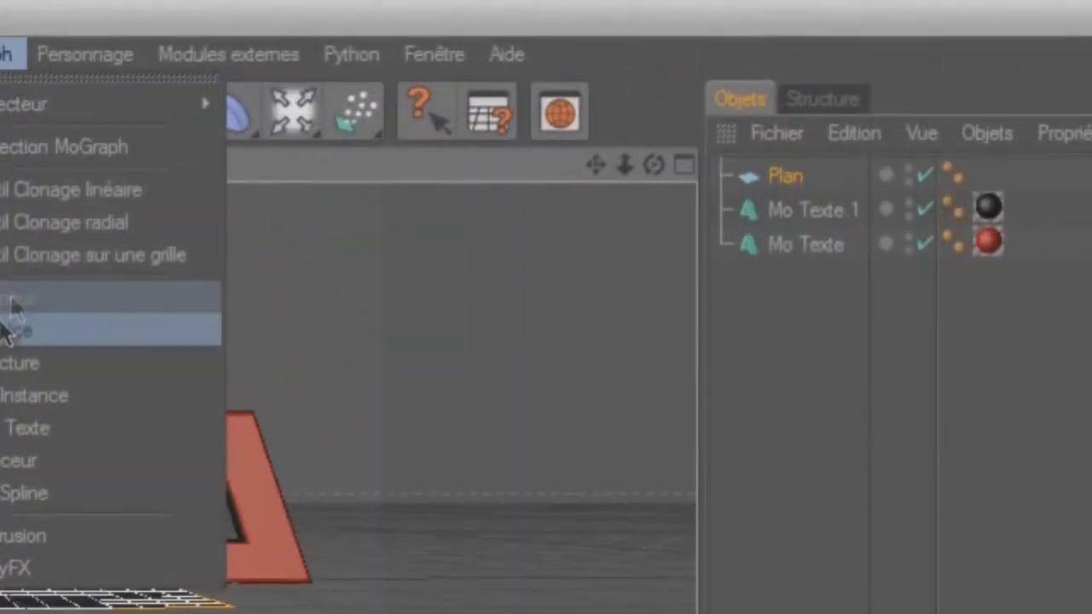
click(314, 186)
drag(787, 213, 793, 176)
click(721, 176)
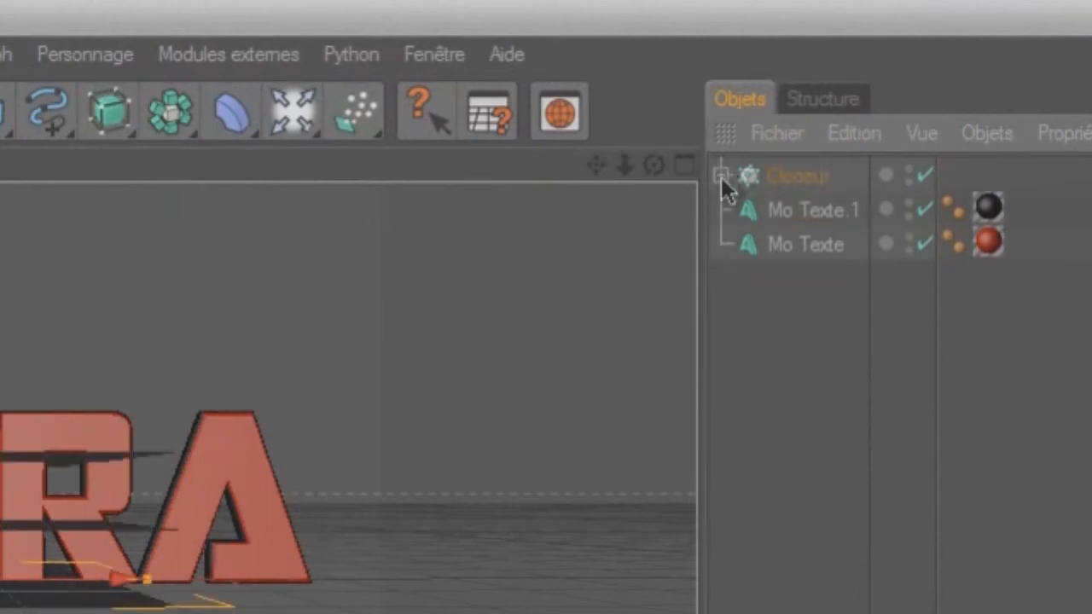
- Switch the cloner to grid distribution, with 4 clones in X and an X size of 1235 cm
click(774, 166)
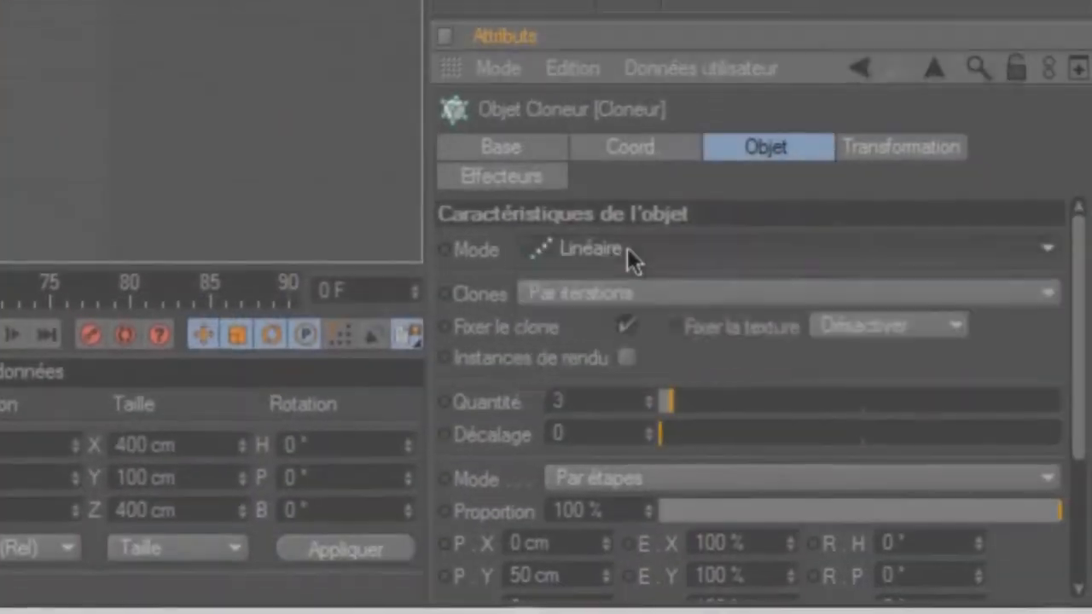
click(628, 247)
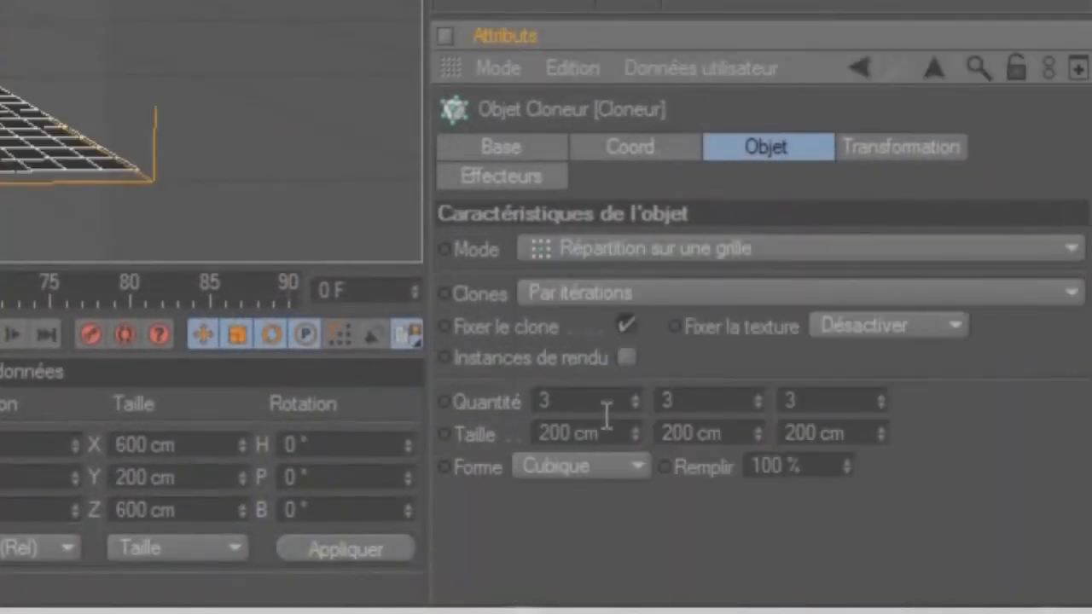
double_click(594, 403)
text(4)
double_click(613, 433)
text(1235)
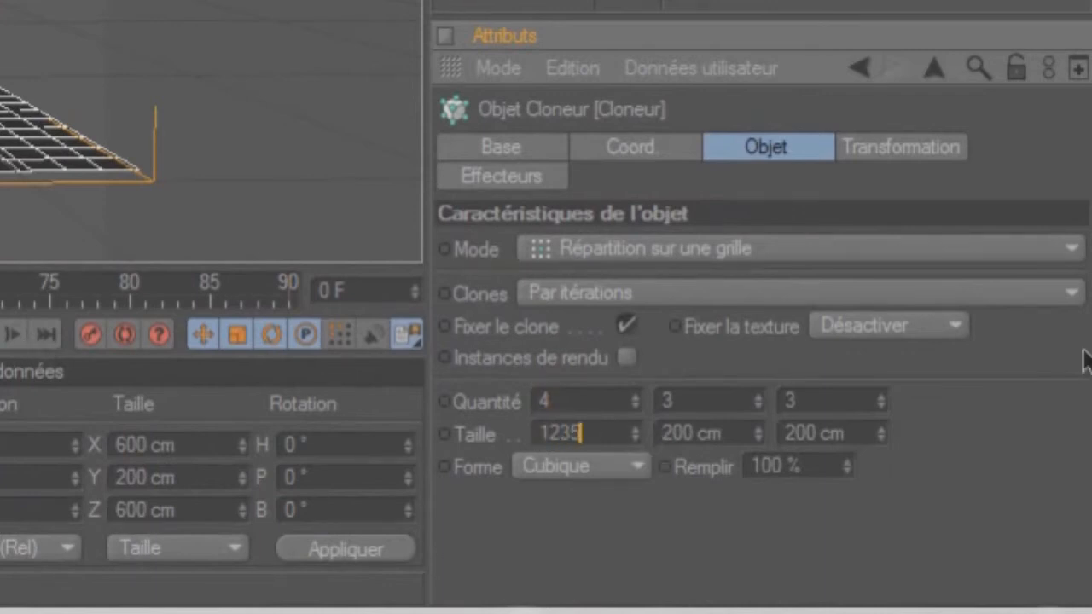
- Set the cloner's Y size to 0 cm and Y count to 1, and enlarge the grid's Z size
double_click(725, 434)
text(0)
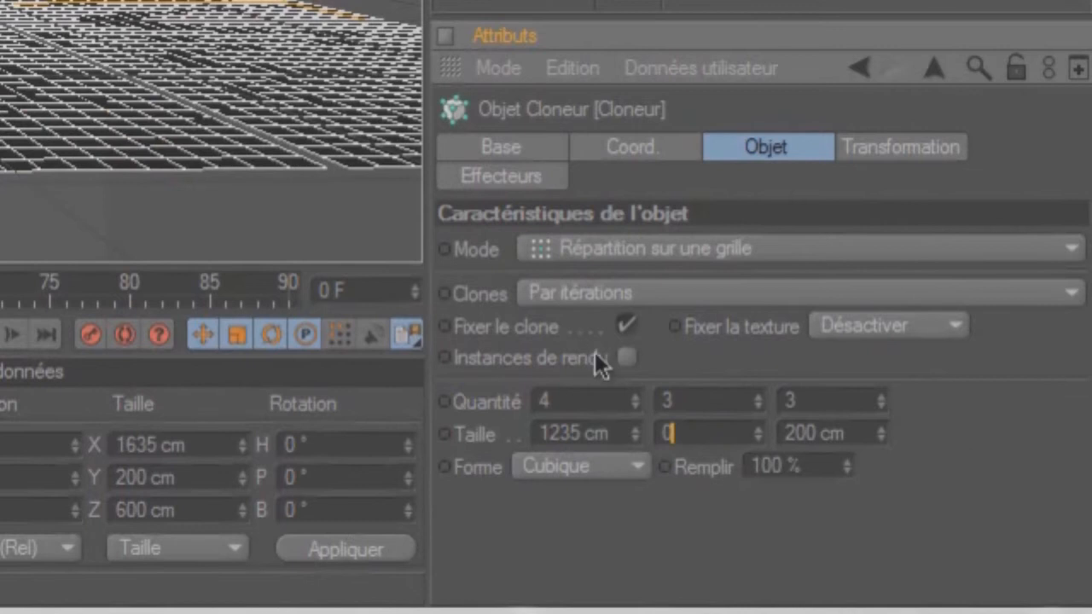
double_click(710, 398)
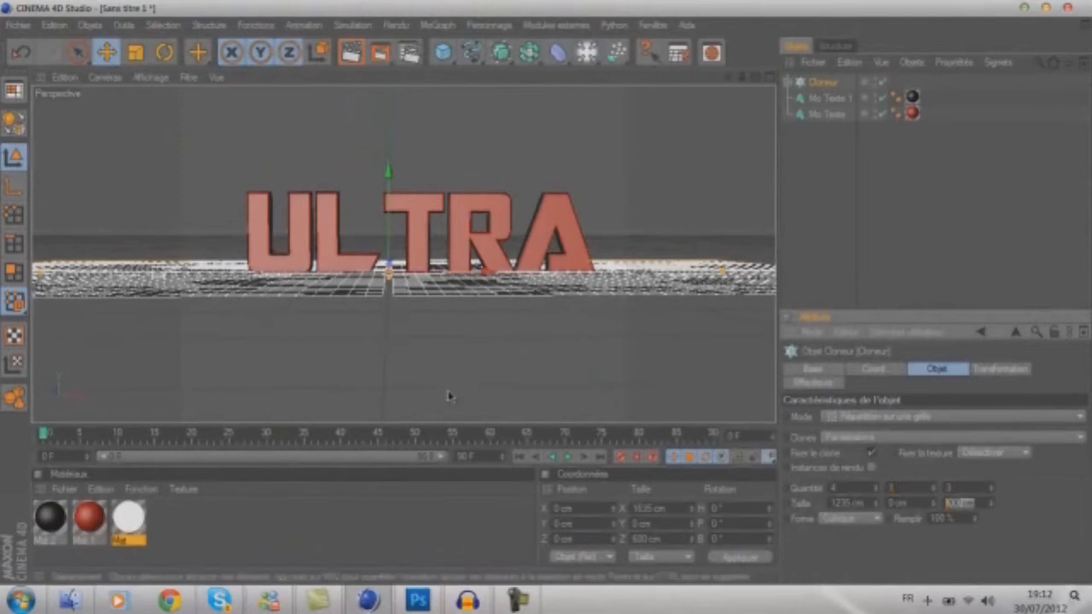
click(836, 215)
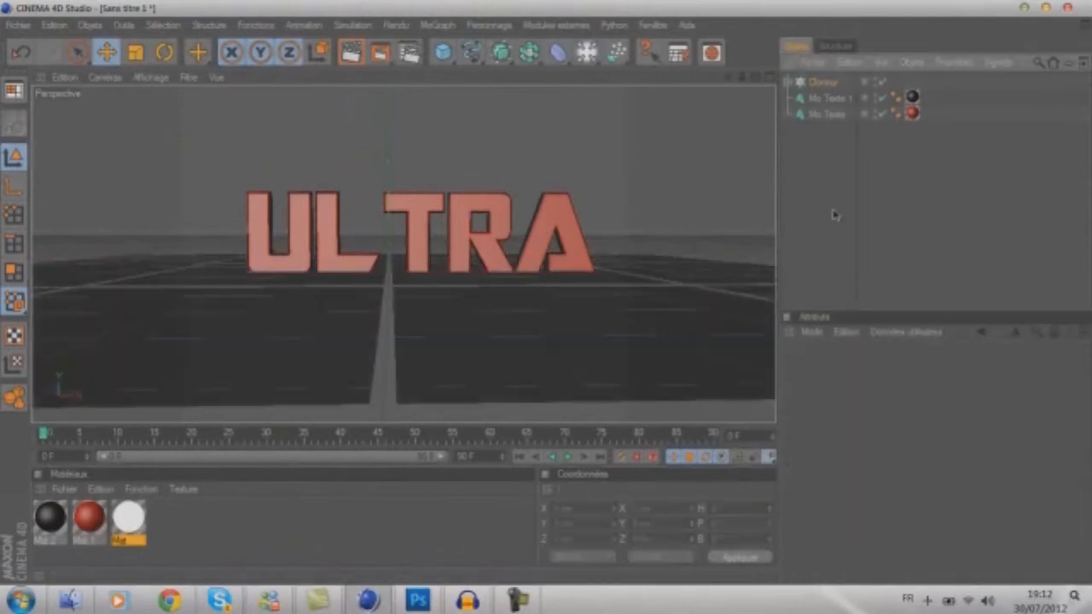
- Apply the white material Mat to the cloner and raise the cloner about 535 cm above the text
drag(135, 523, 178, 466)
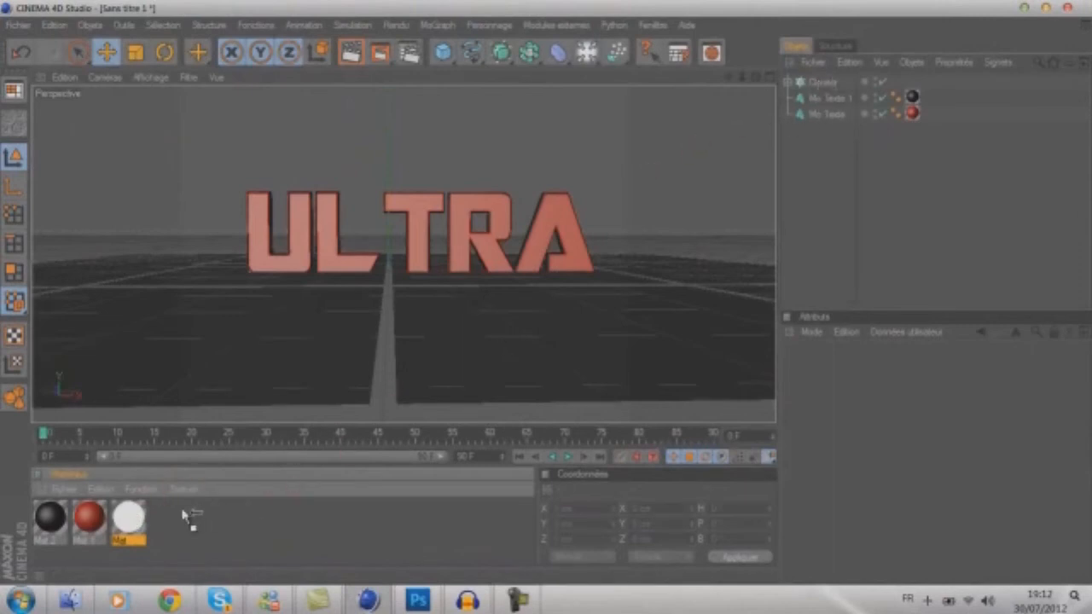
drag(819, 81, 821, 83)
click(825, 84)
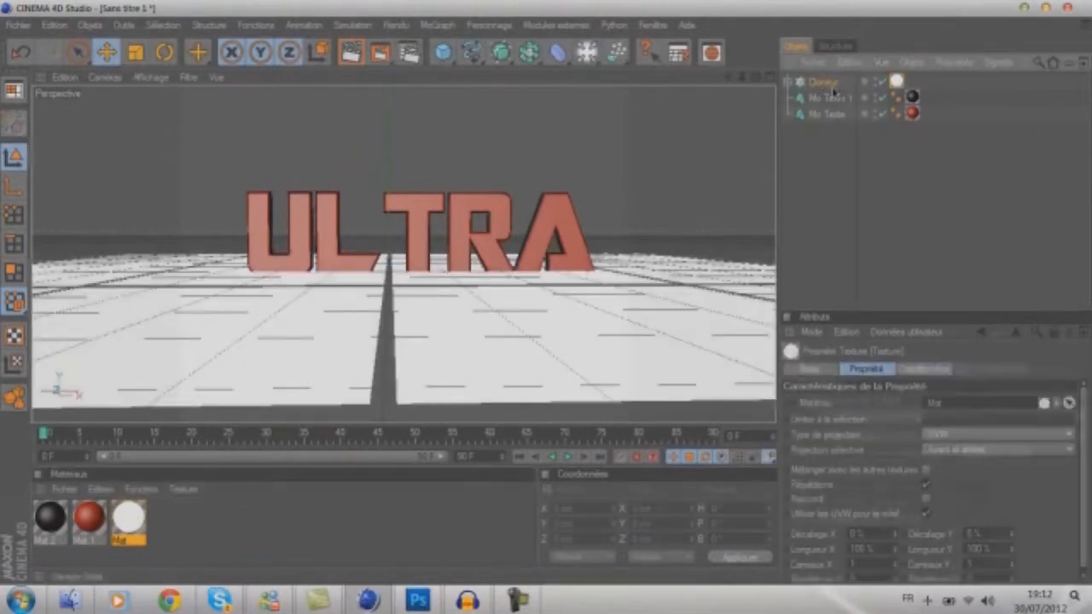
drag(389, 178, 389, 2)
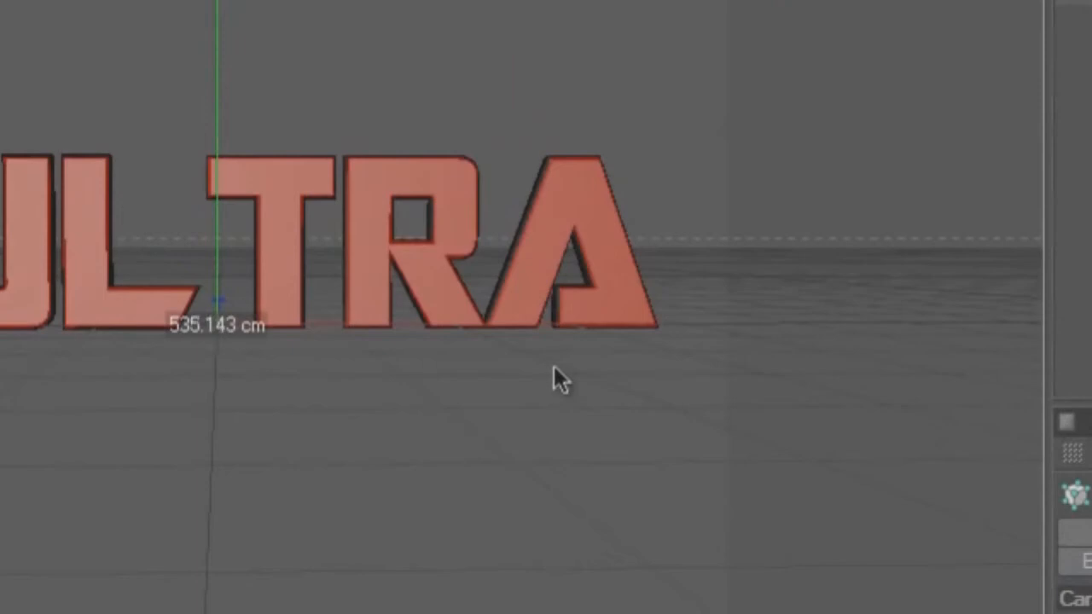
drag(554, 366, 553, 364)
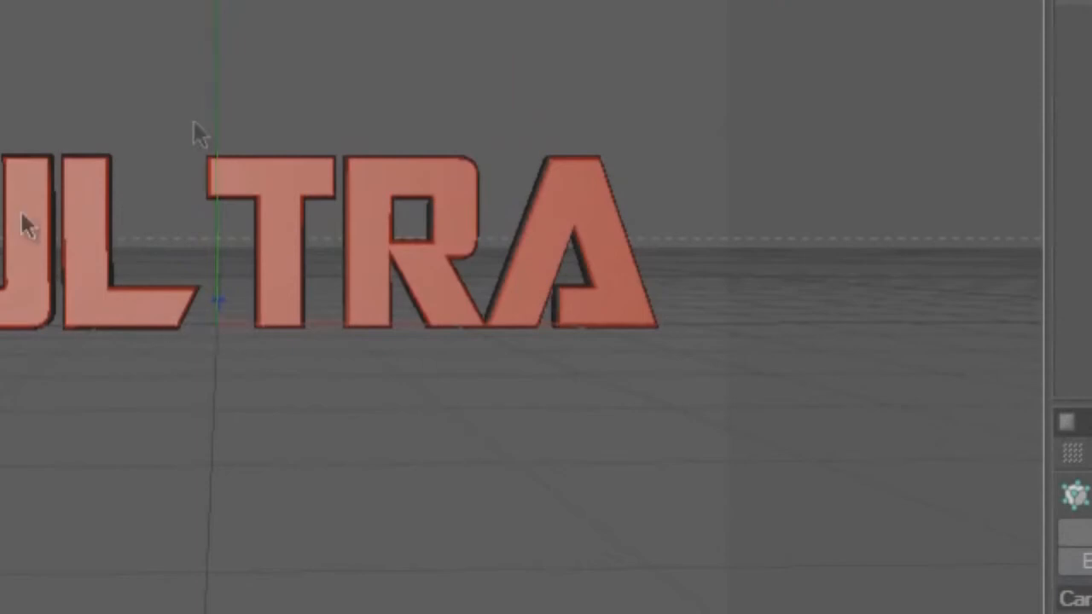
- Render a region around the middle letters of the text as a test, and clear the preview
click(247, 1)
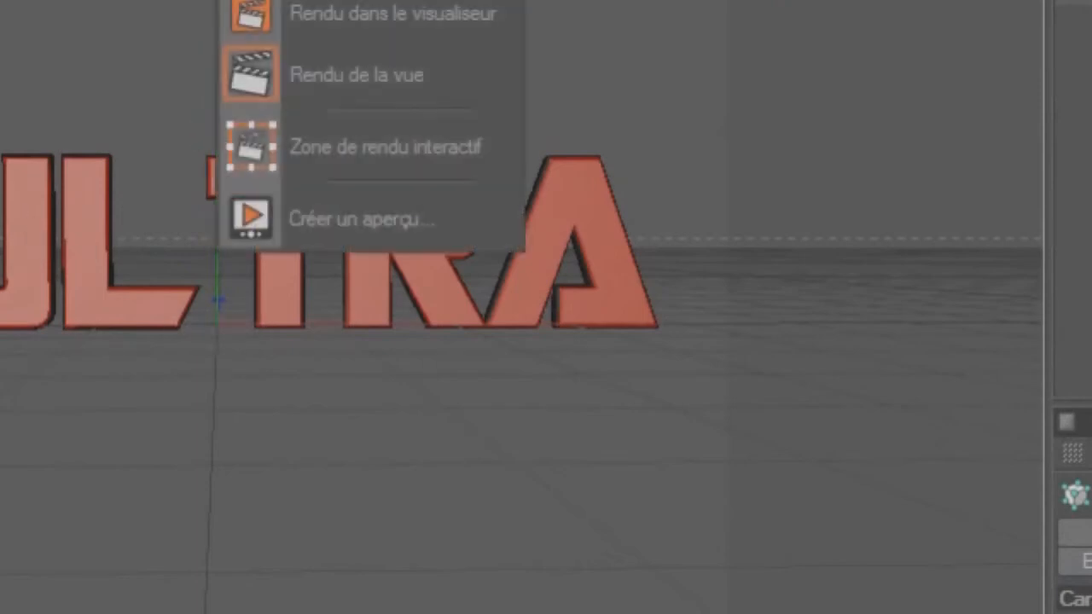
click(247, 2)
drag(108, 110, 429, 342)
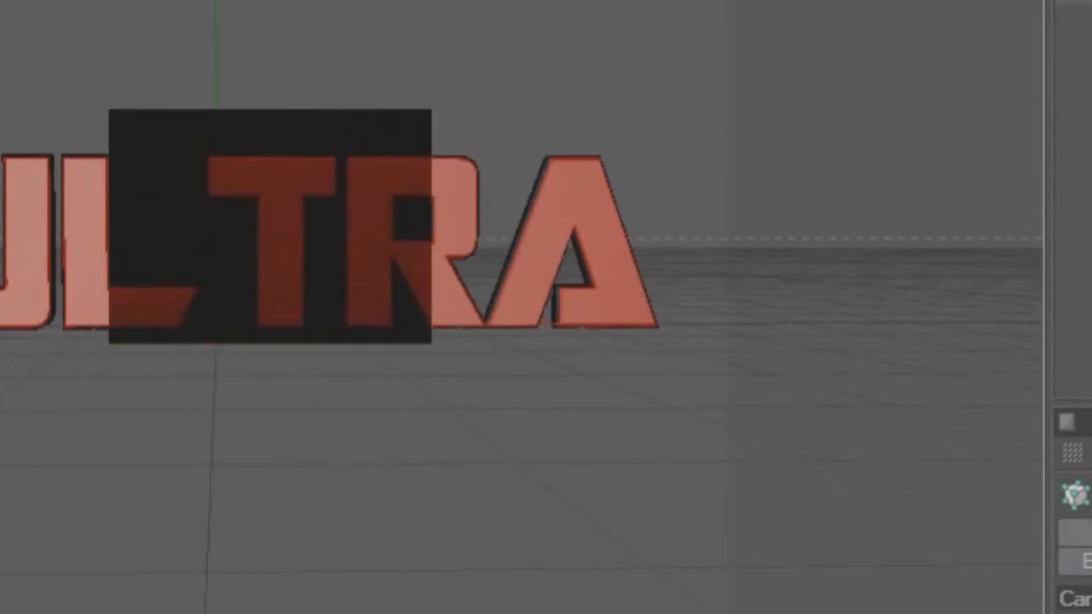
click(489, 142)
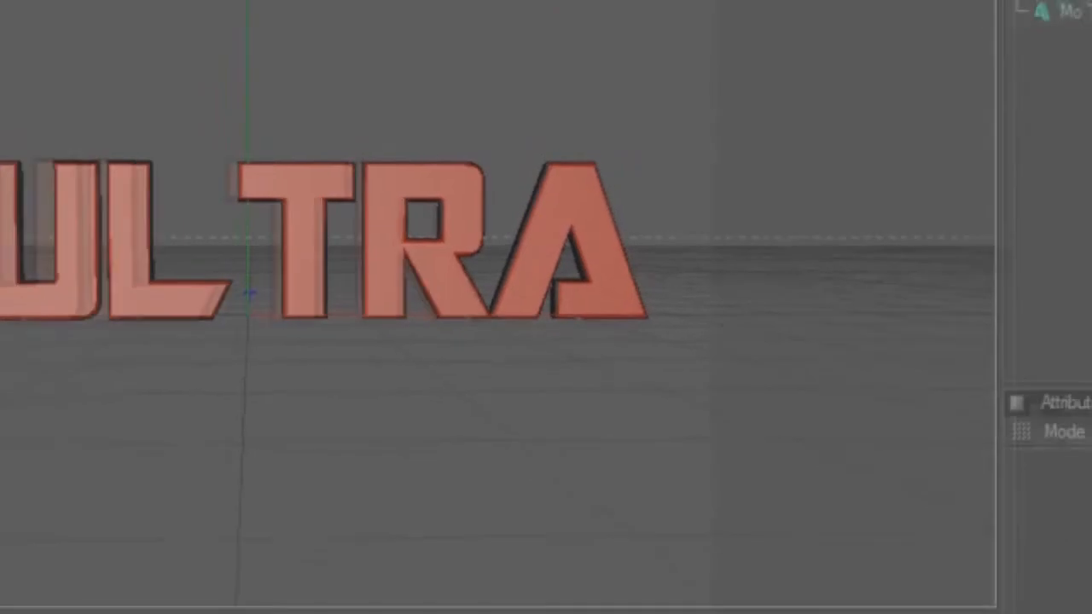
- Add a sphere primitive with a radius of 25 cm
click(443, 52)
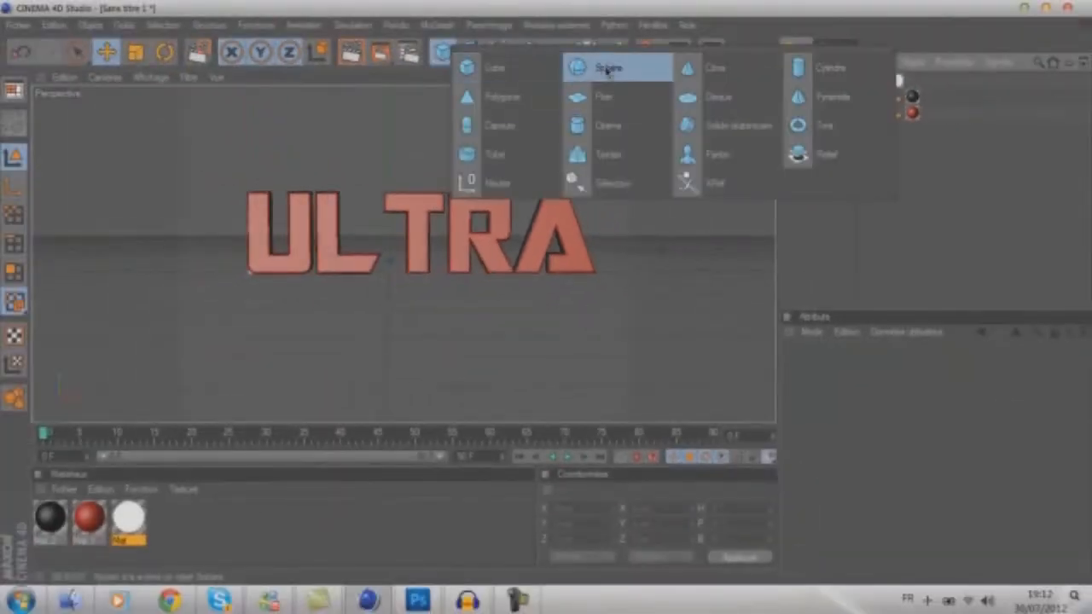
click(607, 70)
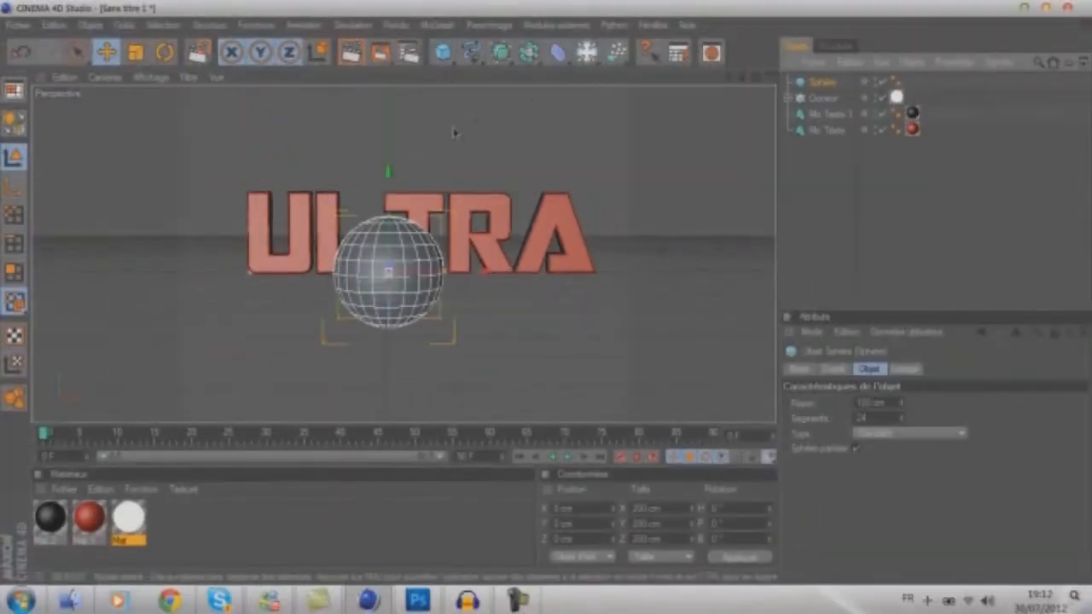
drag(889, 403, 749, 380)
text(20)
click(836, 202)
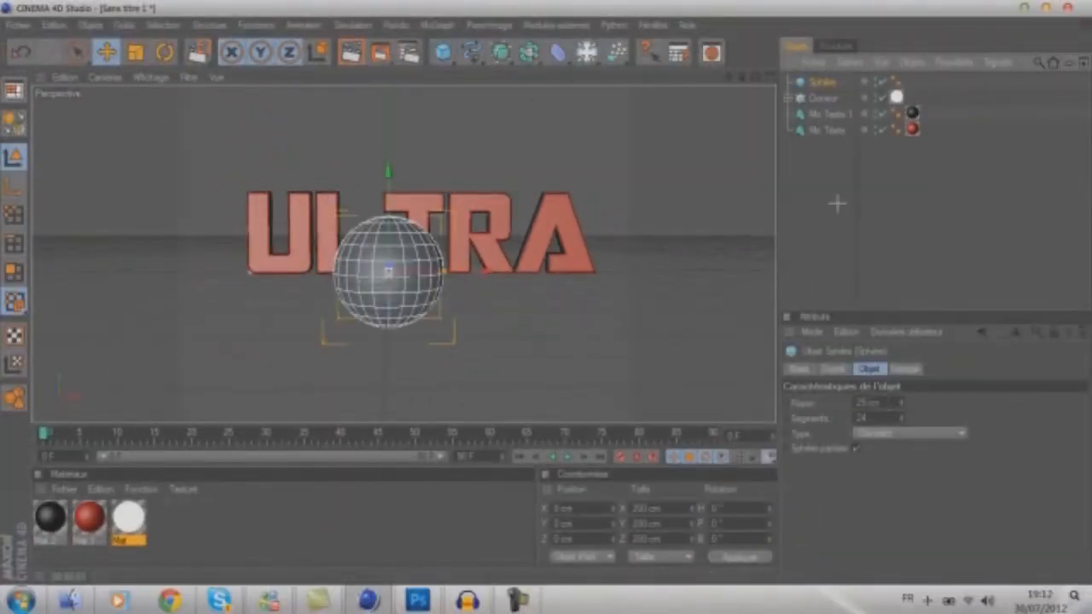
- Move the sphere along X to the base of the letter U and delete it
click(828, 82)
drag(486, 271, 363, 271)
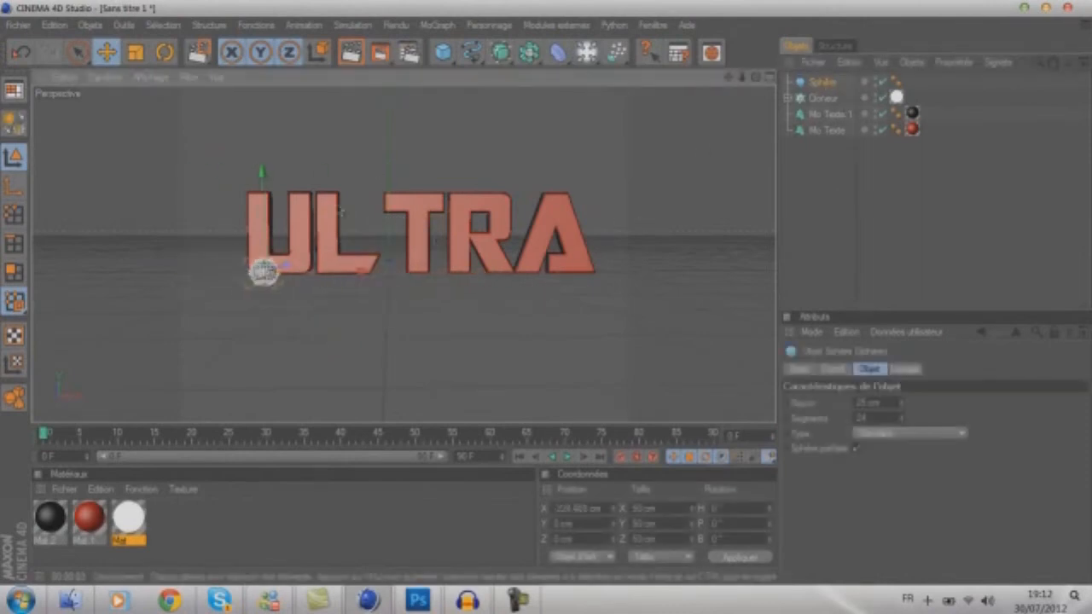
drag(546, 295, 548, 269)
key(Delete)
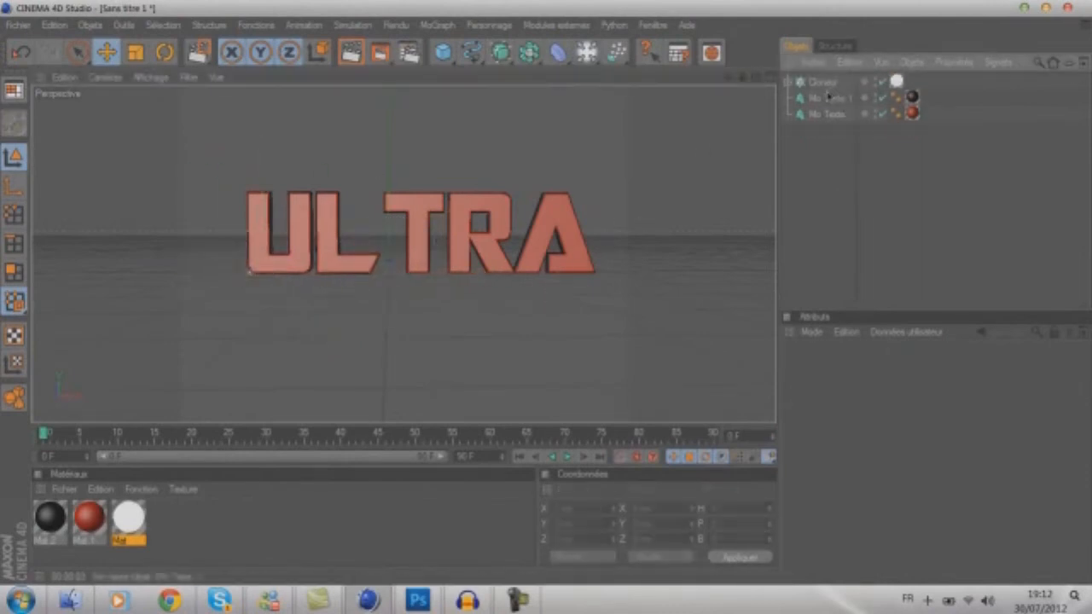
- Render the ULTRA scene to the picture viewer
click(385, 54)
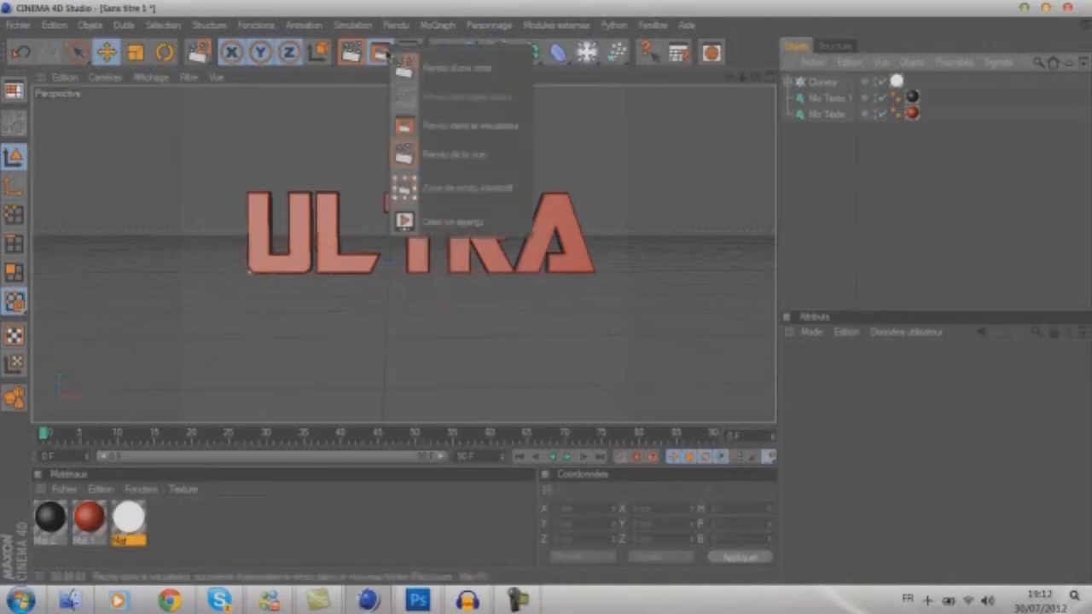
click(394, 15)
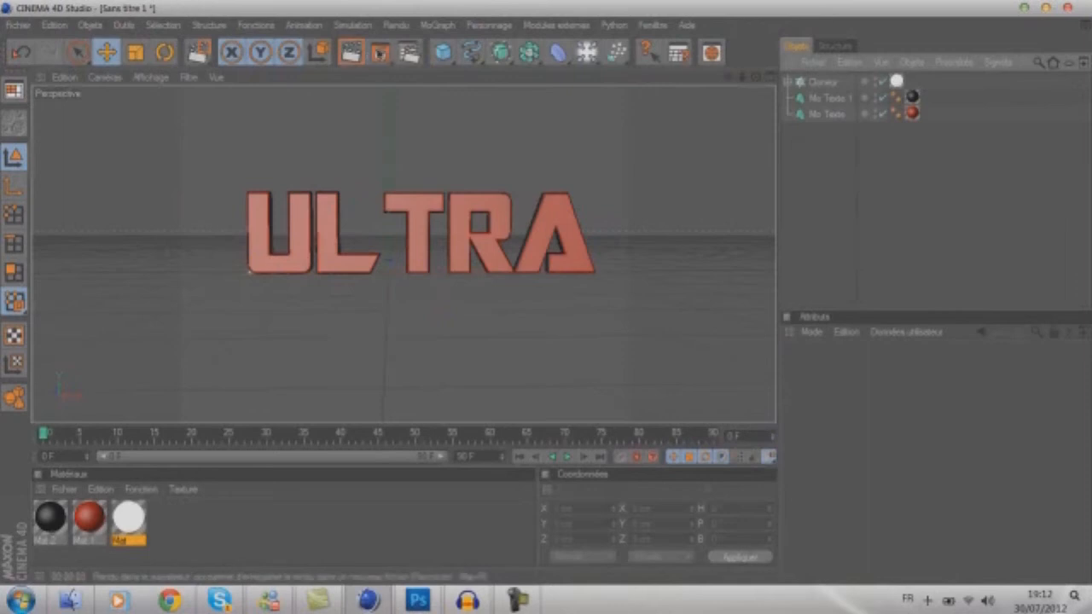
click(384, 54)
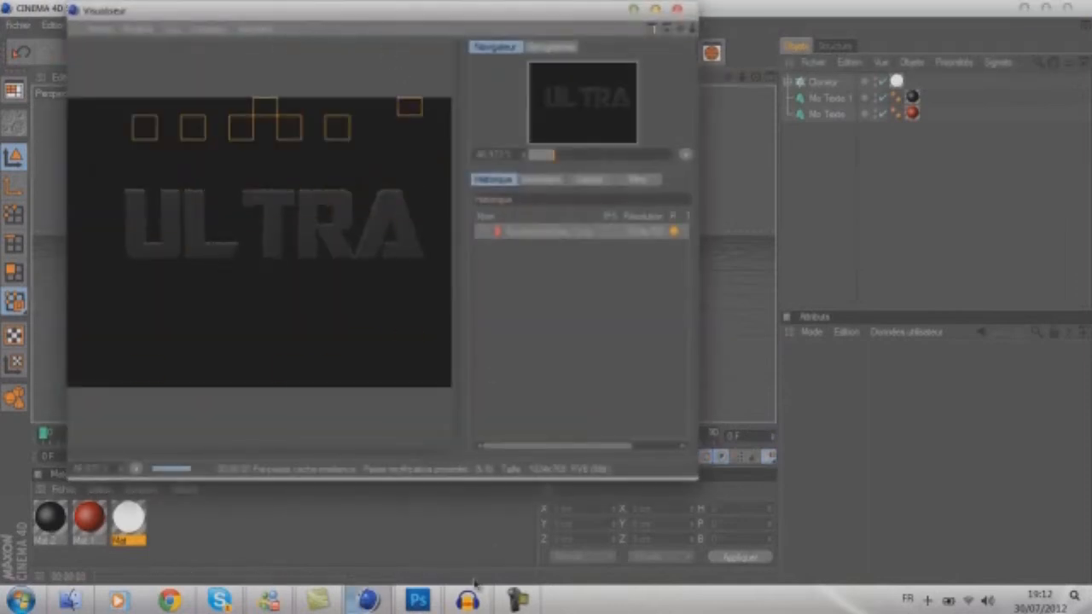
- Switch to Photoshop and open the MDC New YouTube Template file from the PSD folder
click(418, 601)
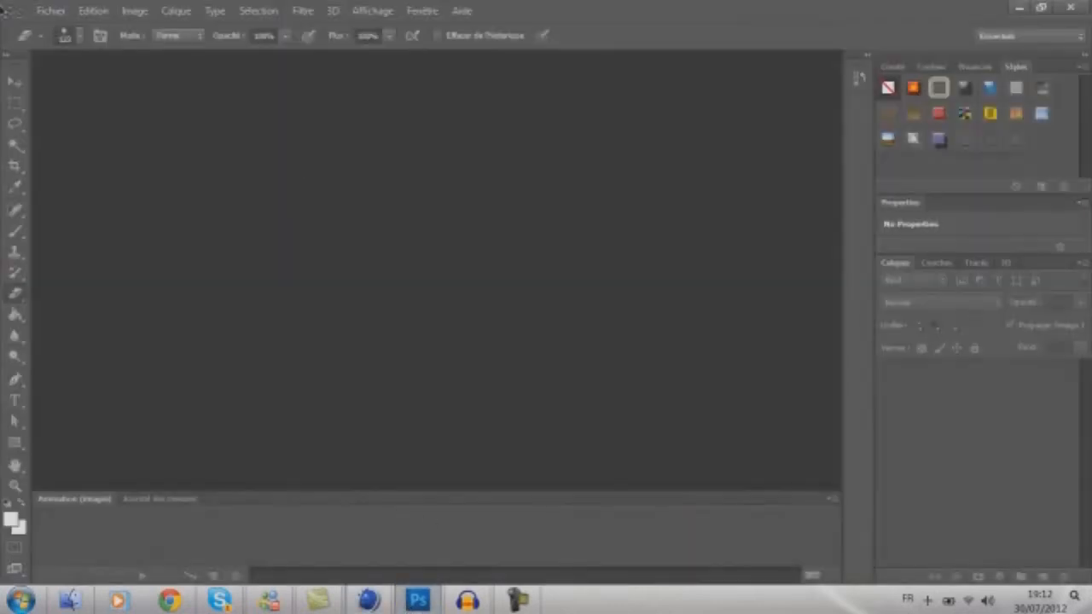
click(53, 11)
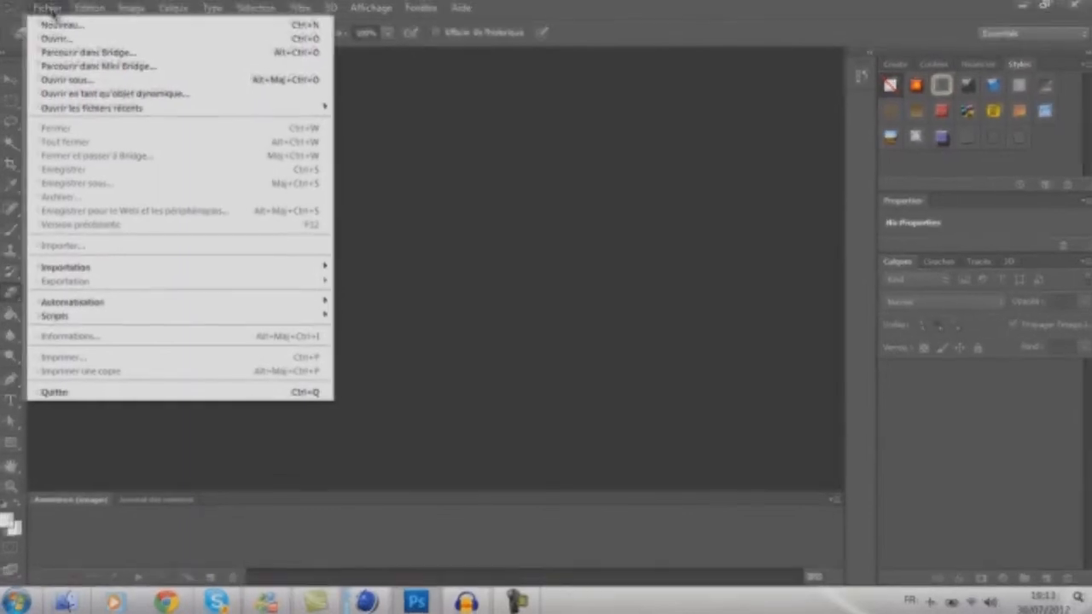
click(0, 0)
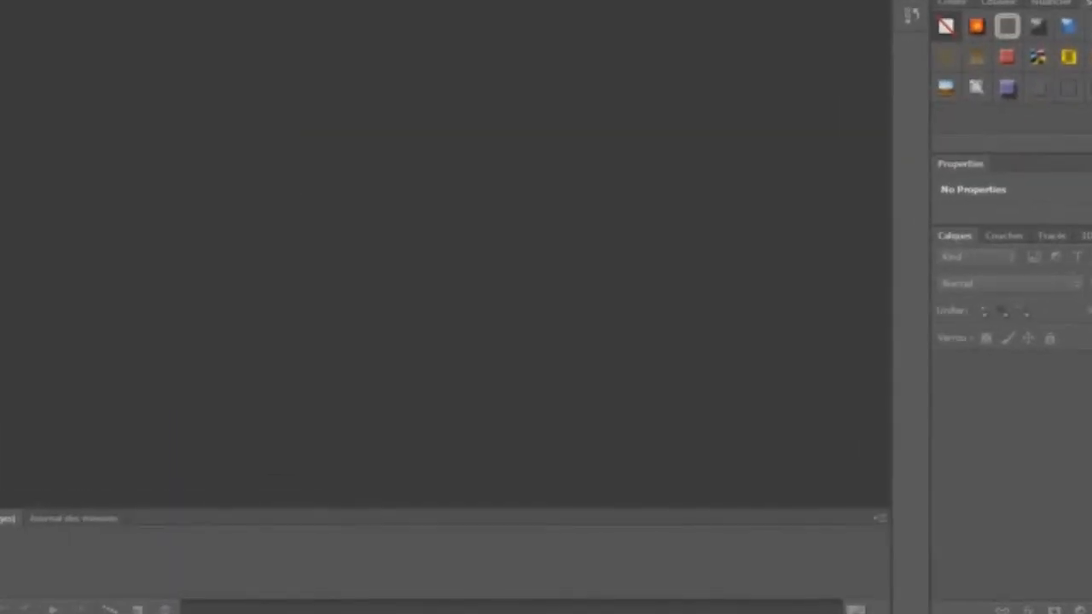
click(654, 50)
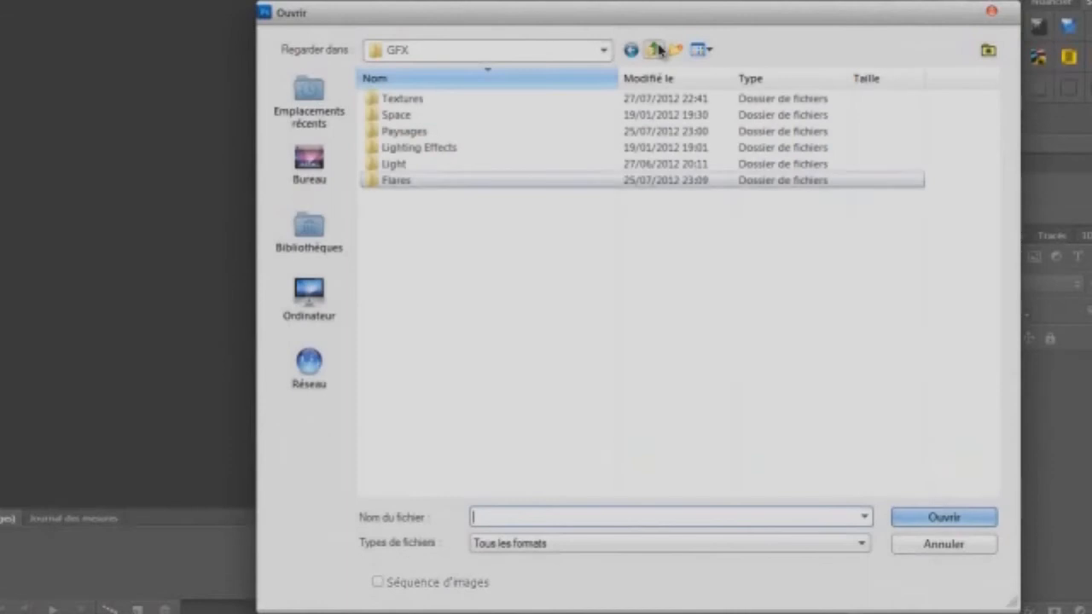
click(654, 47)
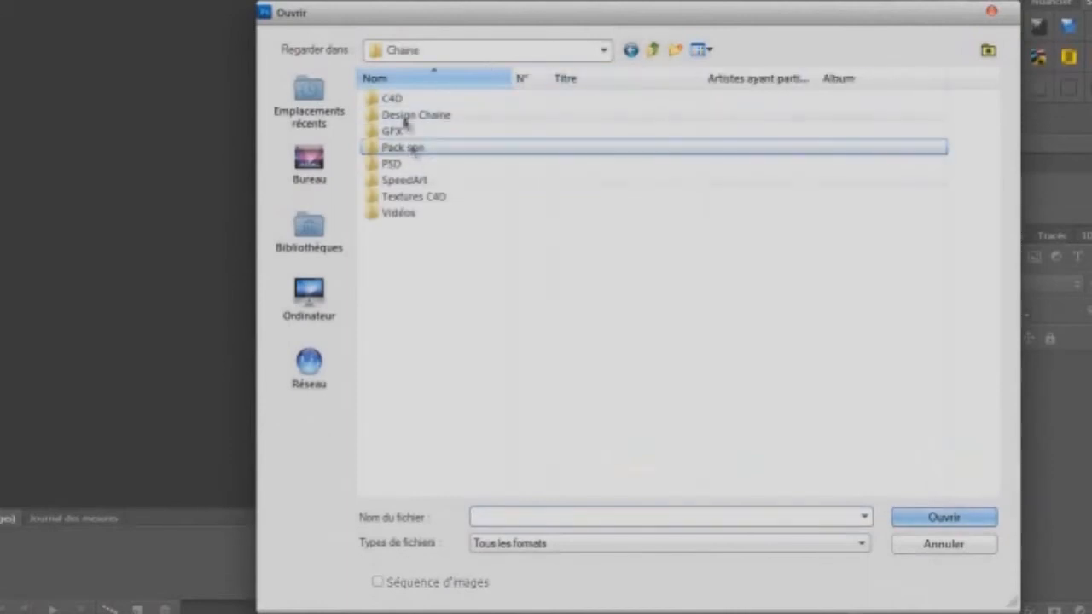
double_click(393, 164)
click(511, 128)
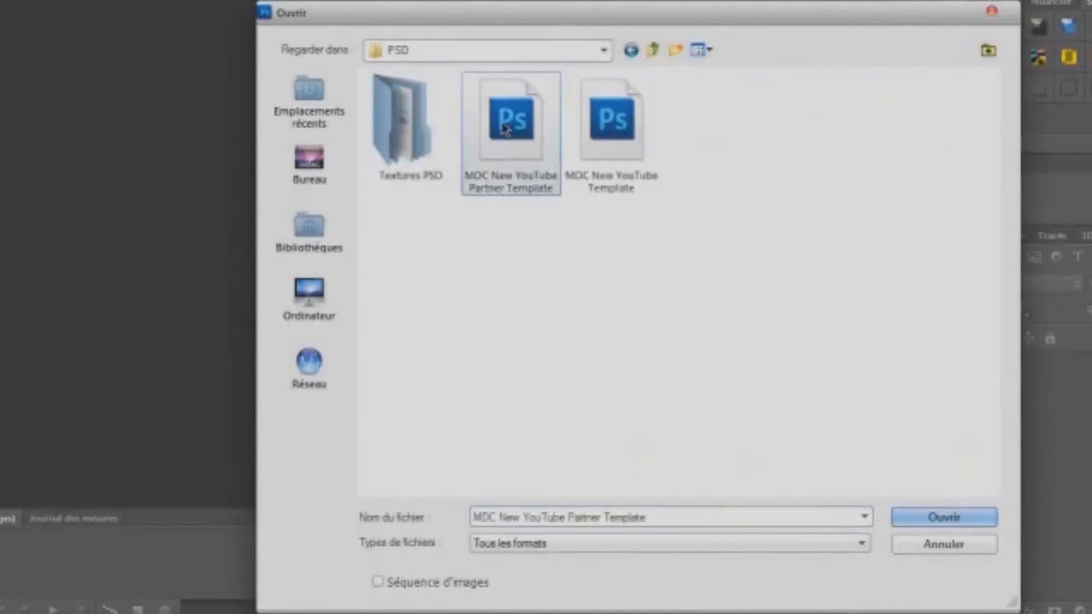
click(613, 126)
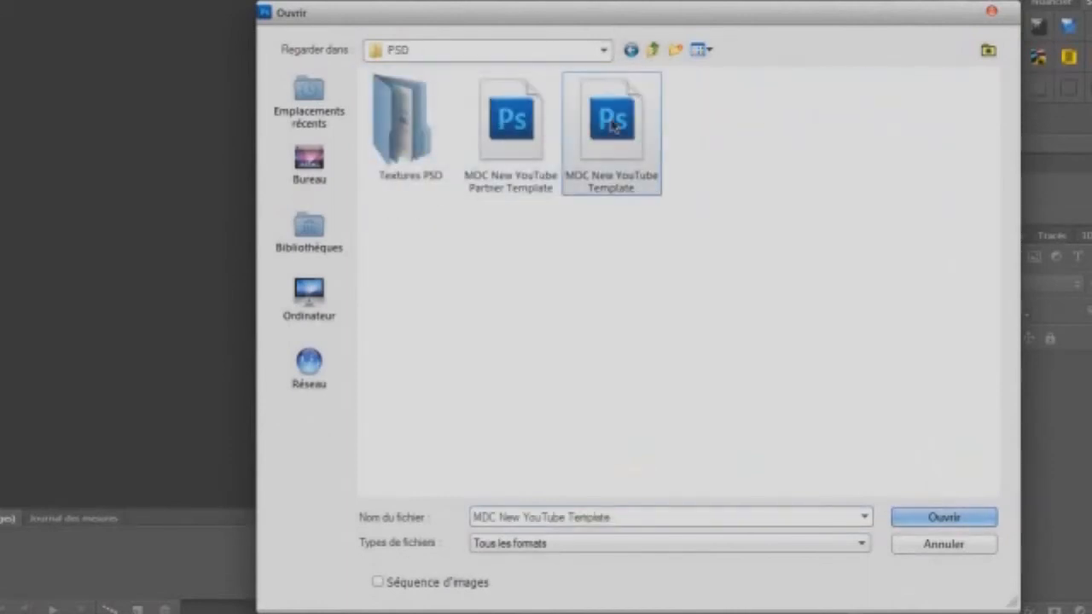
click(928, 519)
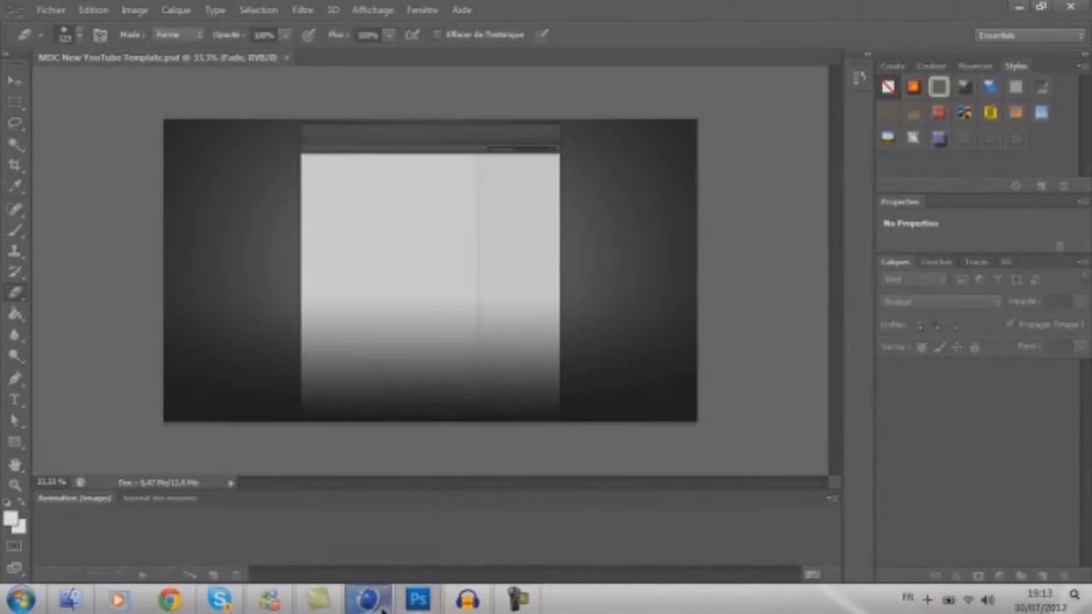
click(366, 600)
click(376, 605)
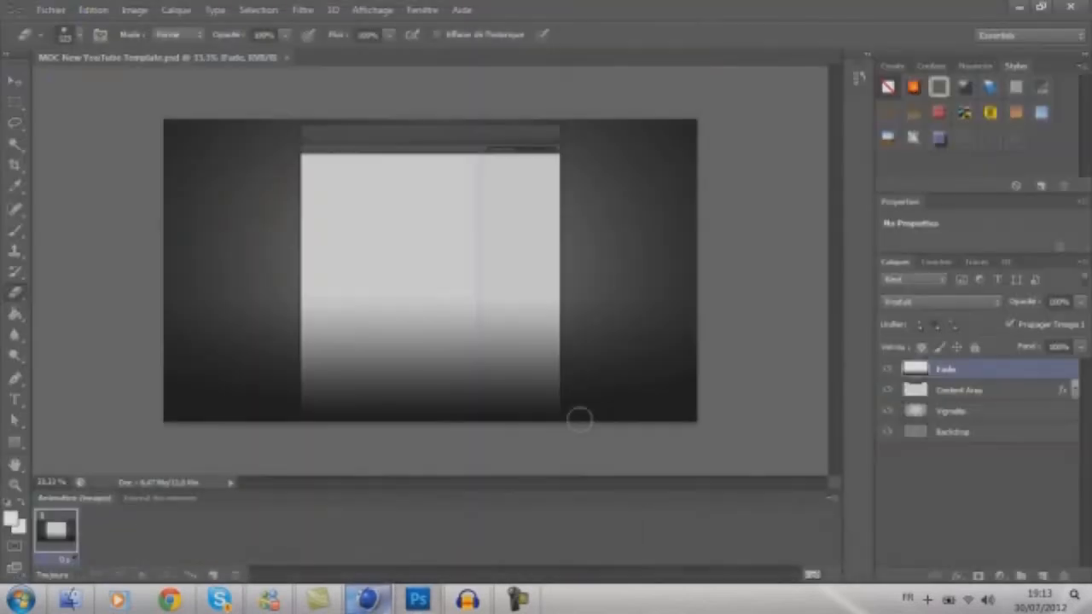
click(16, 484)
click(579, 276)
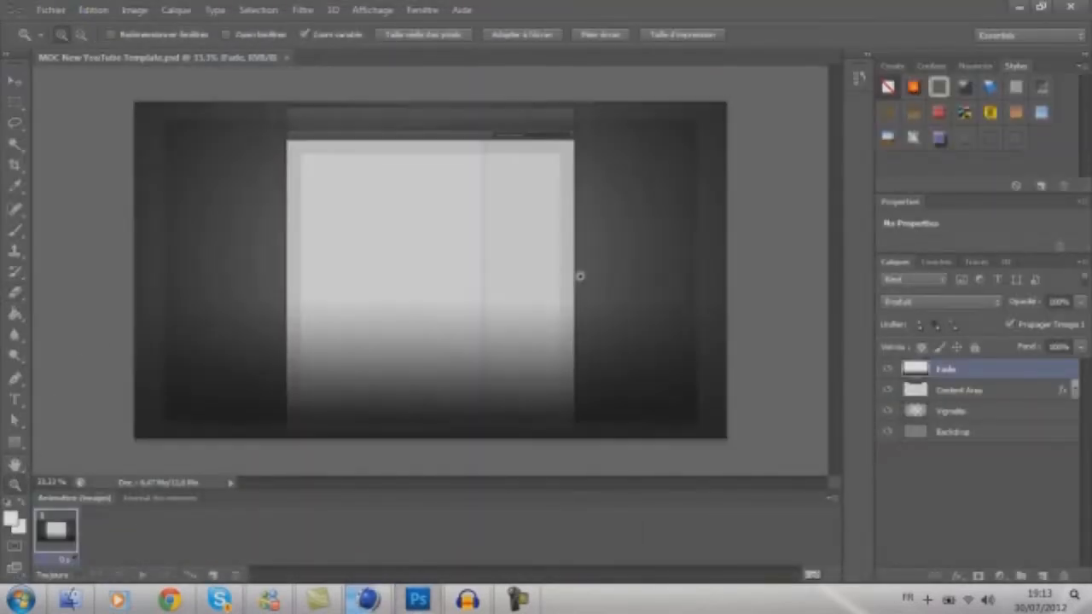
mouse_move(837, 277)
mouse_down()
mouse_move(842, 246)
mouse_move(840, 272)
mouse_up()
mouse_move(575, 487)
mouse_down()
mouse_move(488, 497)
mouse_move(575, 506)
mouse_up()
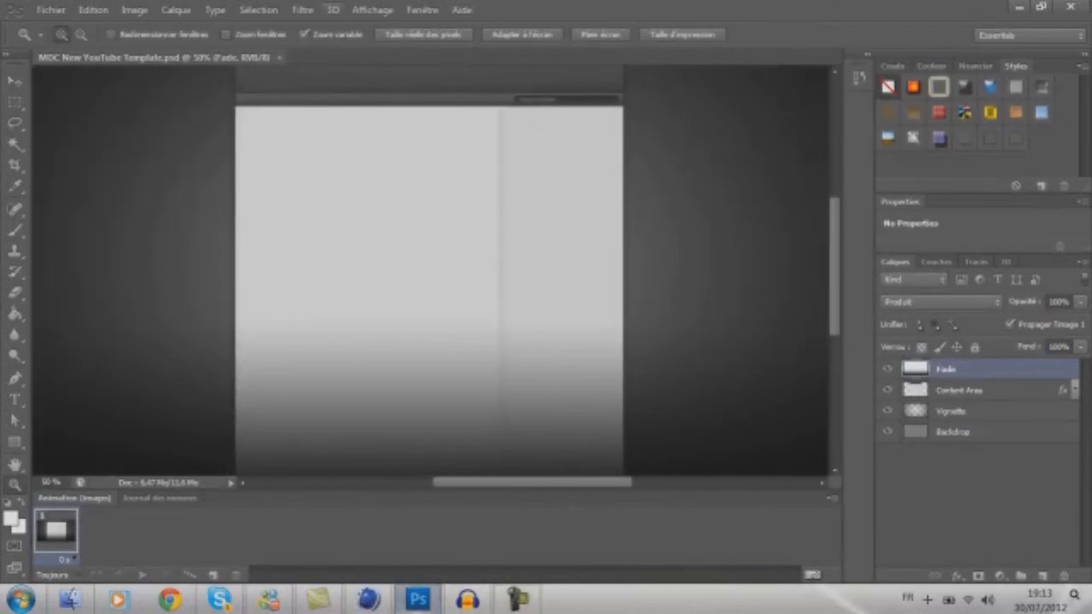
click(59, 11)
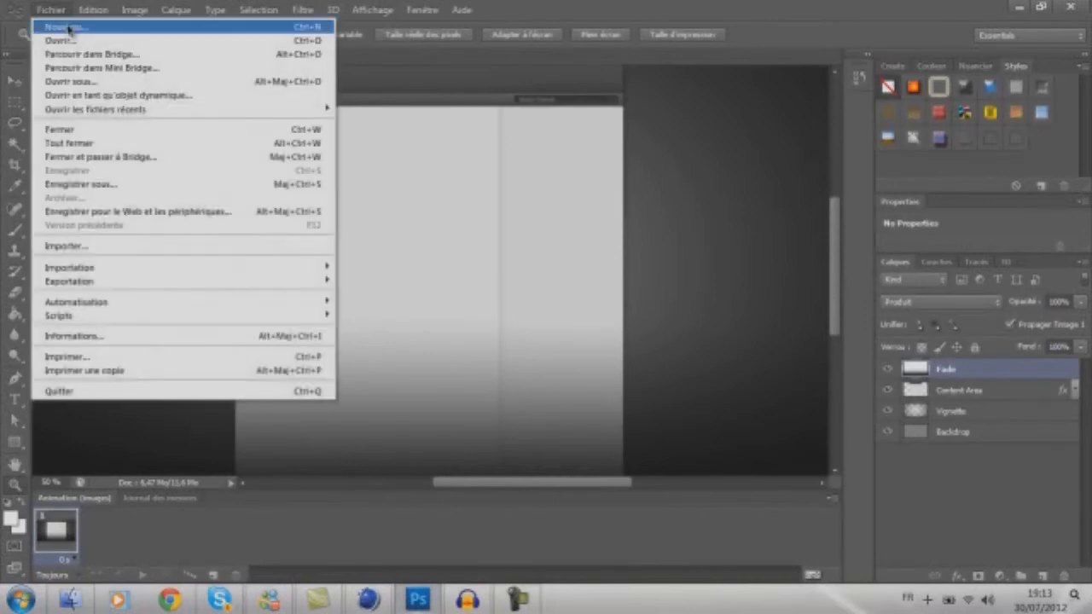
click(58, 26)
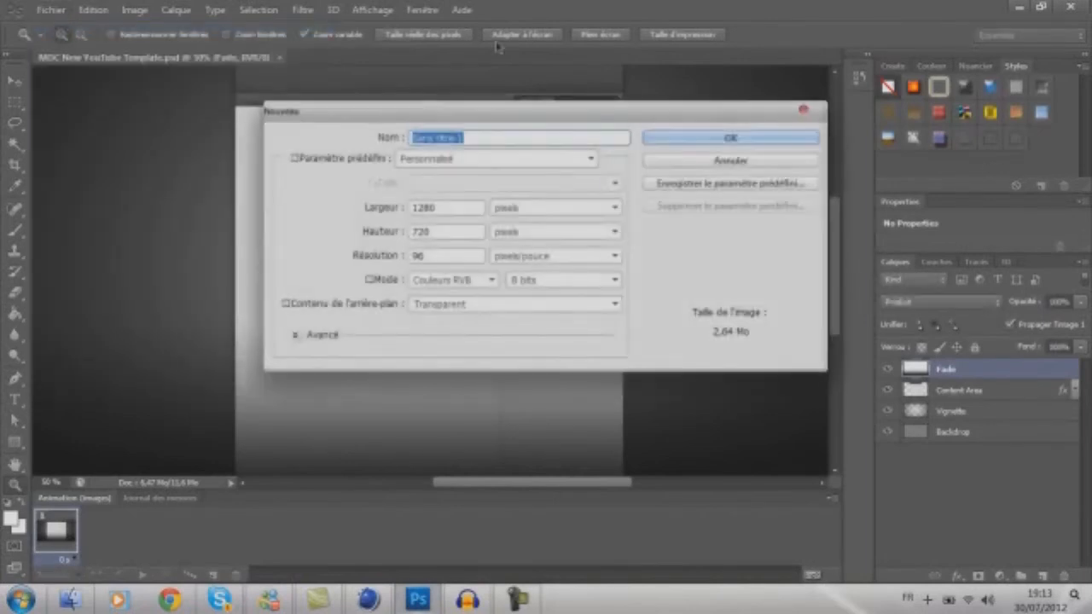
click(802, 111)
- Open the grey and white circular Logo image from the Design Chaine folder inside Chaine
click(51, 10)
click(60, 41)
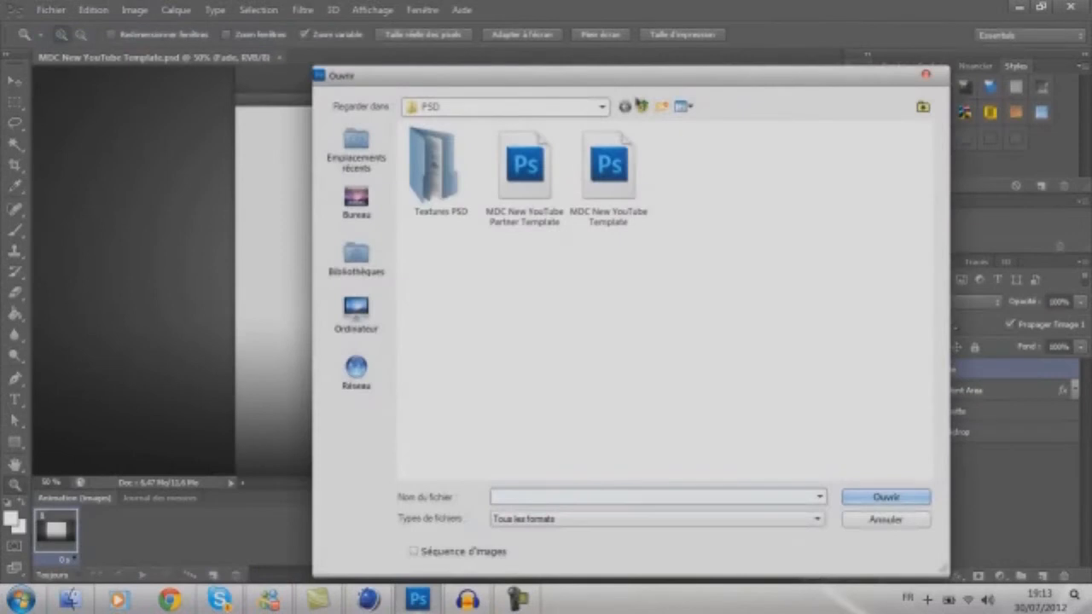
click(645, 107)
click(645, 108)
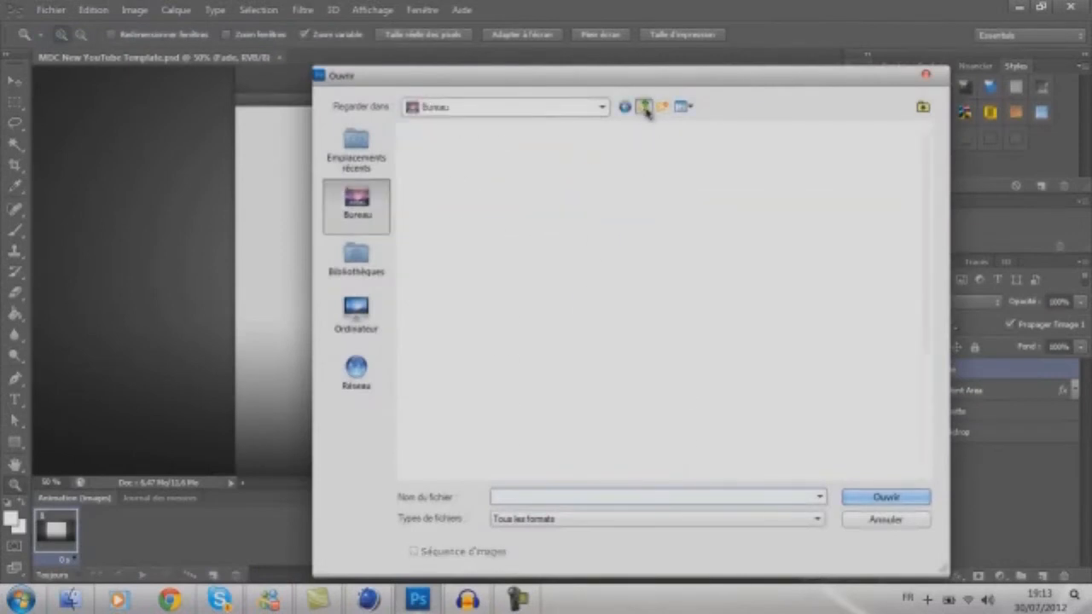
double_click(621, 306)
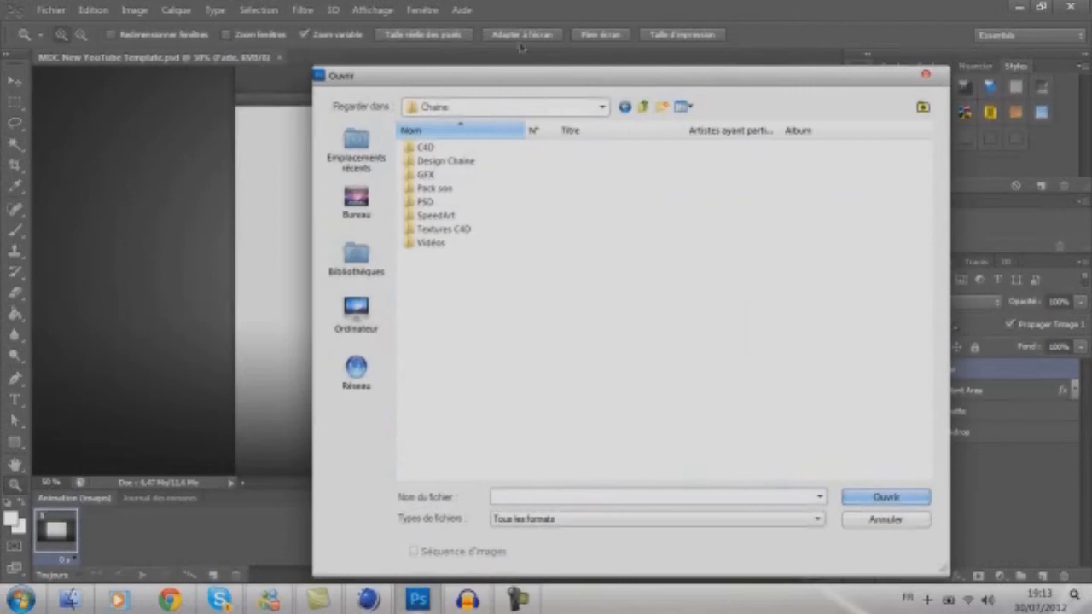
double_click(448, 162)
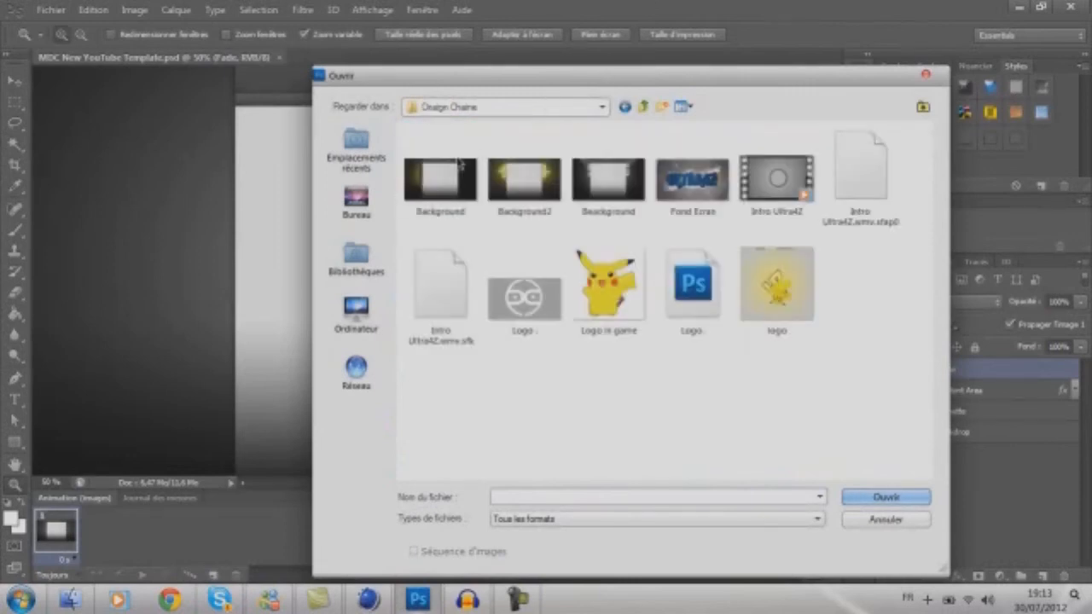
click(523, 294)
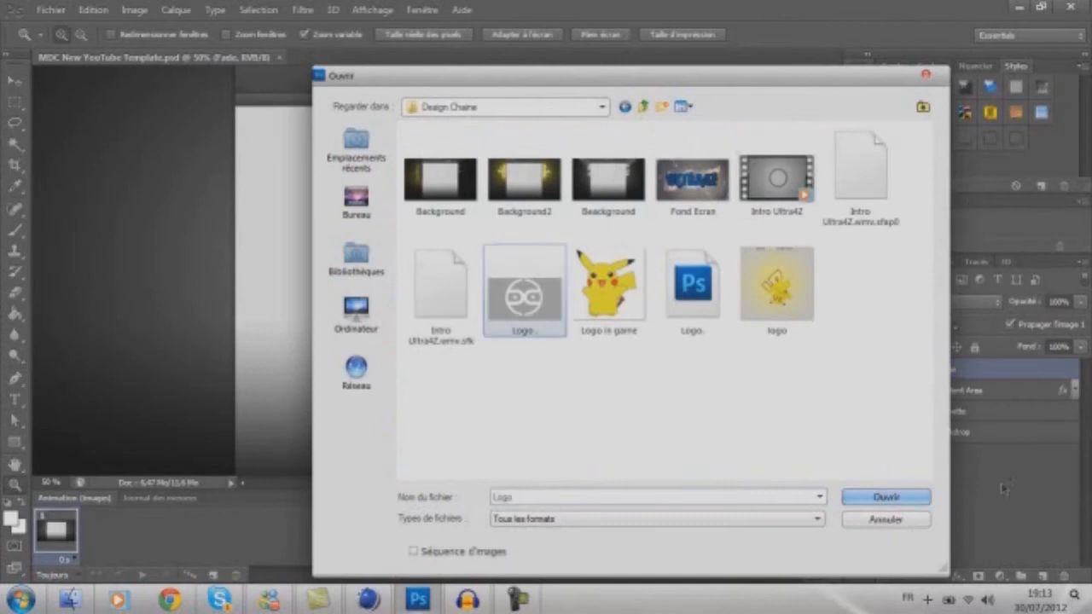
click(910, 497)
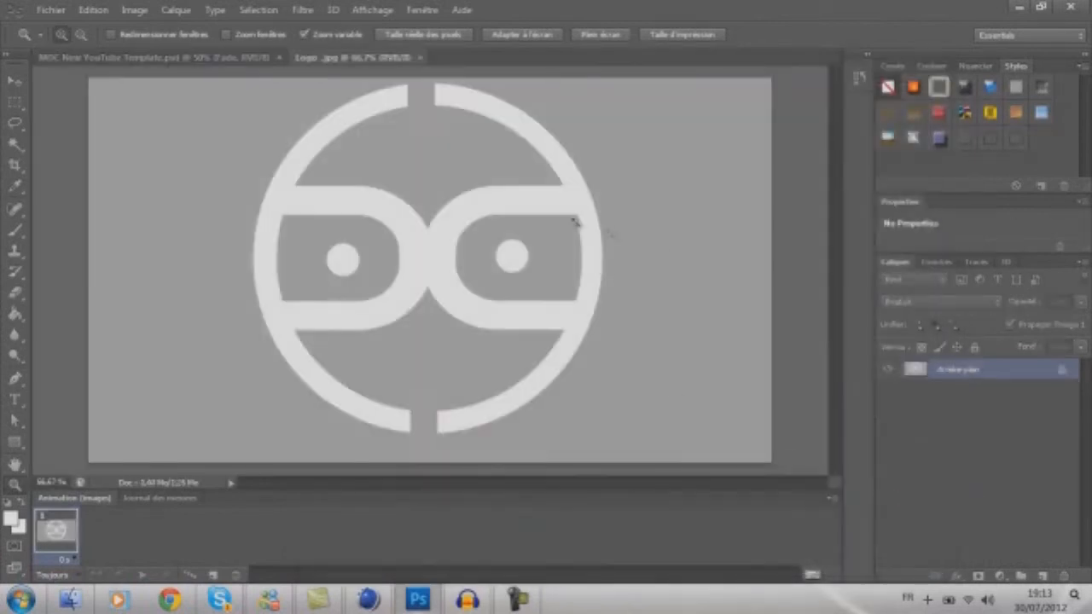
- Select the whole white logo, including the ring, both D shapes and both dots, with the Quick Selection tool
click(341, 122)
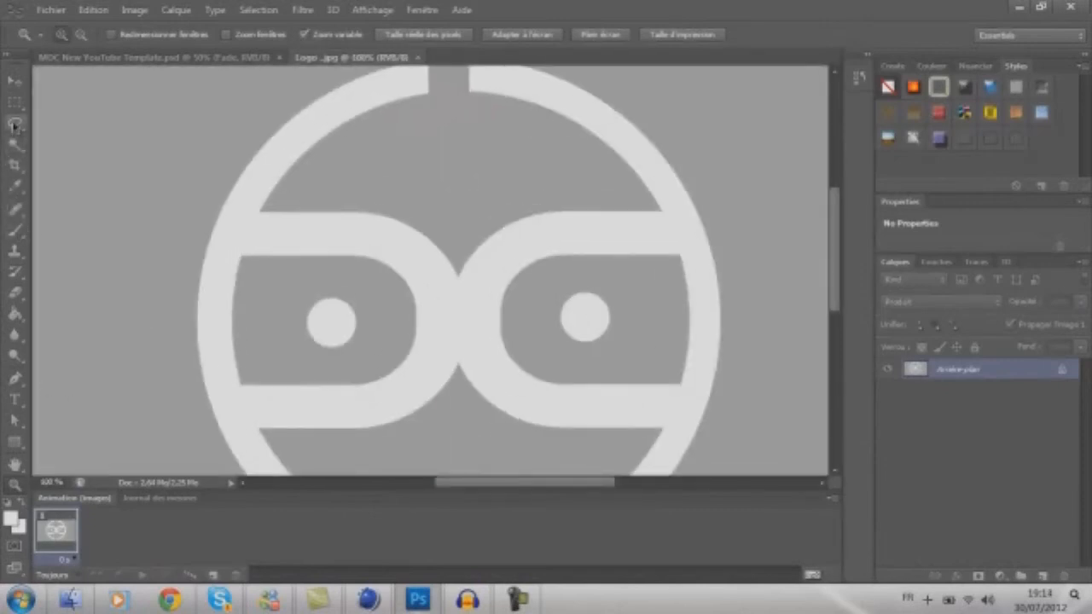
drag(16, 143, 34, 159)
click(56, 143)
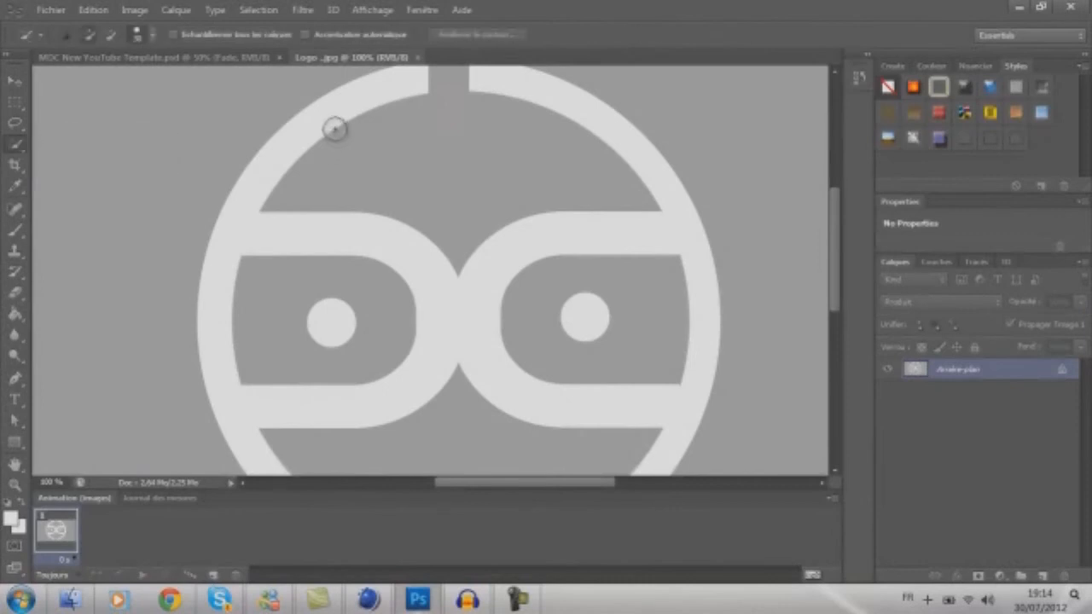
drag(329, 114, 249, 184)
mouse_move(279, 234)
mouse_down()
mouse_move(390, 248)
mouse_move(467, 320)
mouse_move(421, 359)
mouse_move(317, 322)
mouse_move(444, 341)
mouse_up()
scroll(580, 311, down, 3)
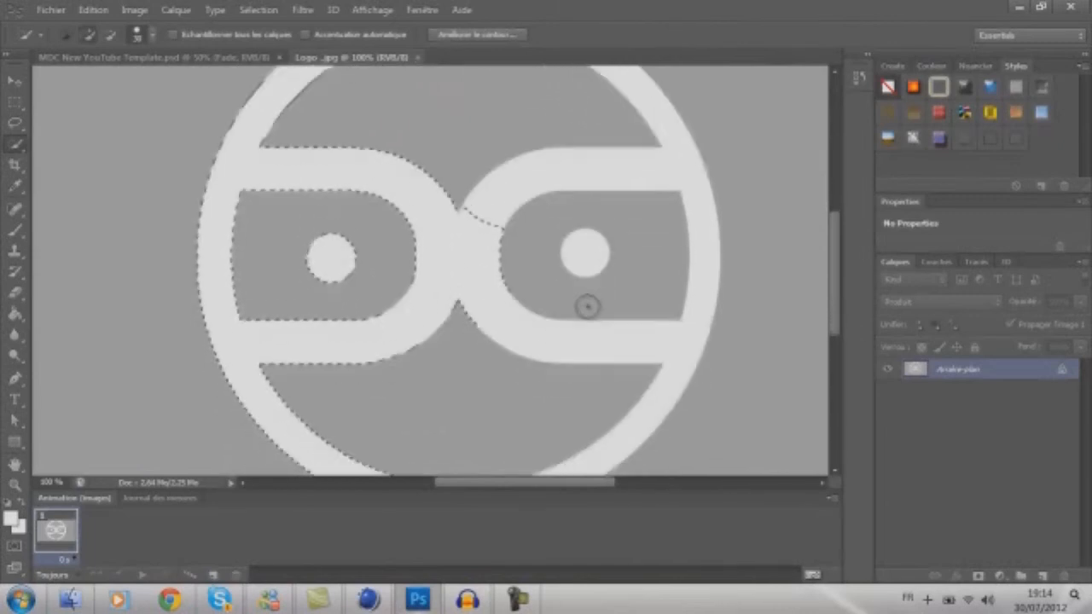
mouse_move(561, 305)
mouse_down()
mouse_move(556, 419)
mouse_move(614, 276)
mouse_move(544, 247)
mouse_up()
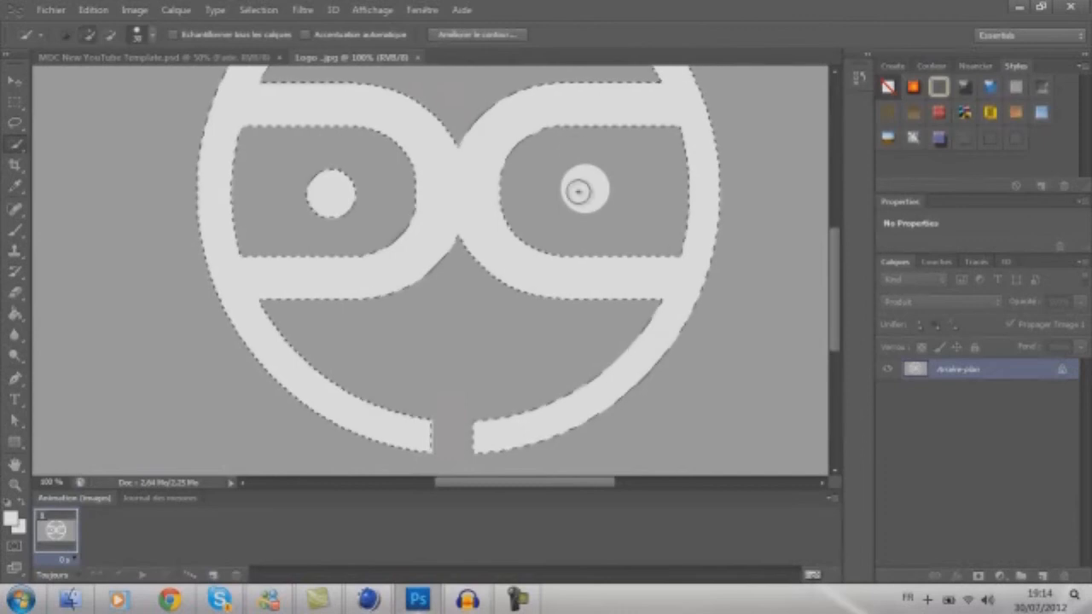
scroll(597, 213, up, 2)
scroll(461, 222, up, 2)
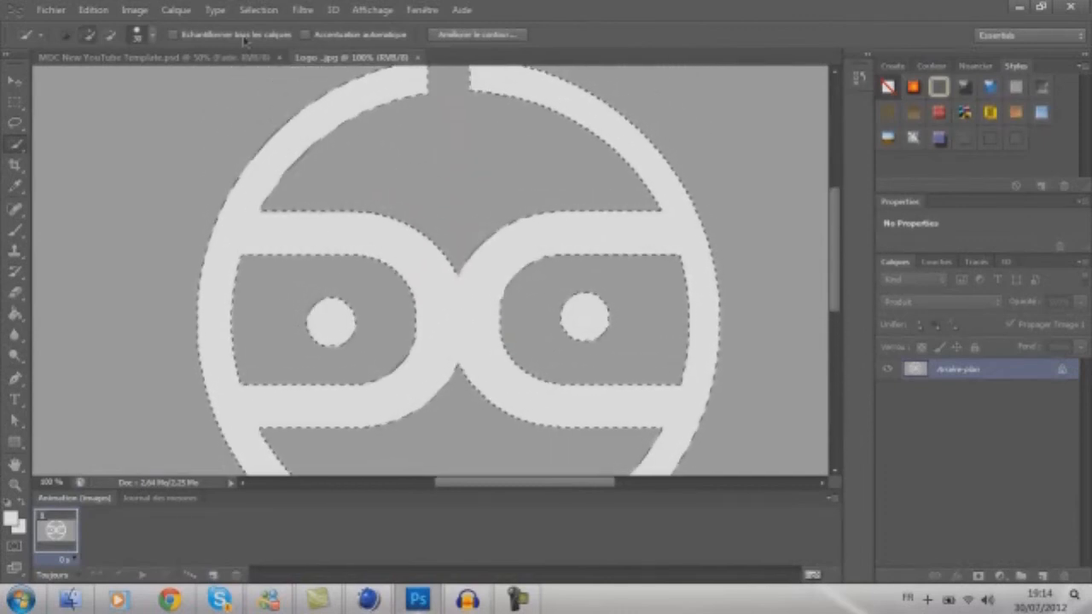
- Paste the copied logo into the YouTube template as a new layer and close the Logo image
click(226, 58)
key(ctrl+v)
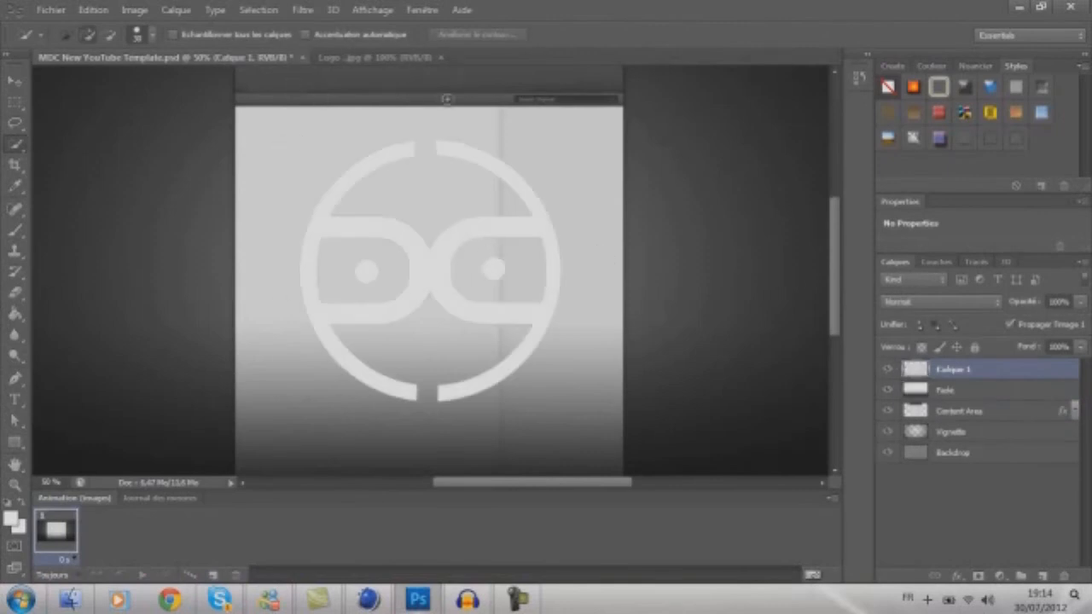
click(439, 58)
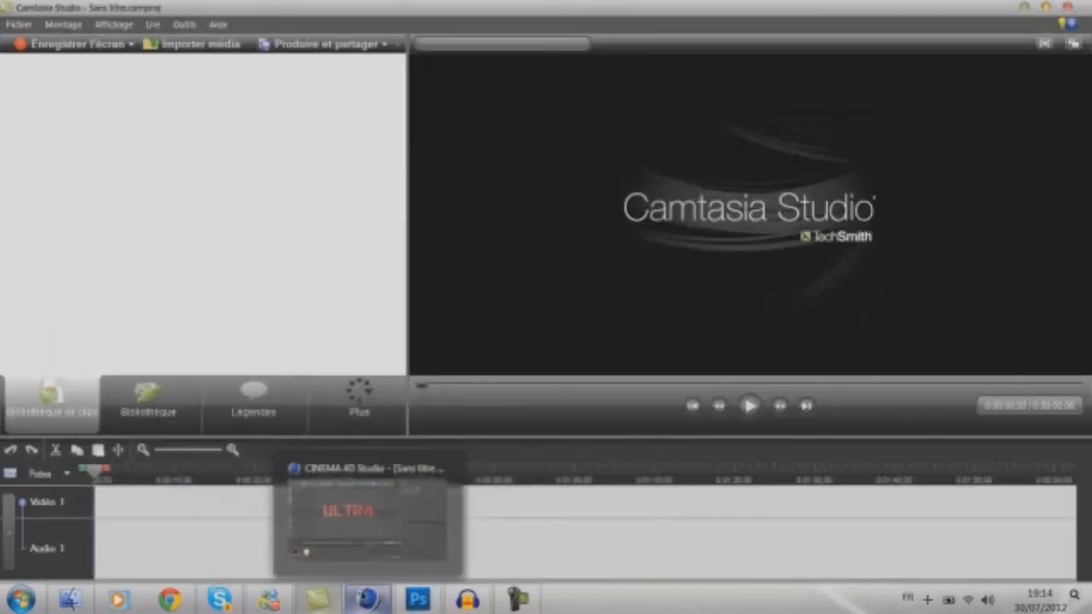
- Check the ULTRA render in CINEMA 4D and return to Photoshop
click(368, 600)
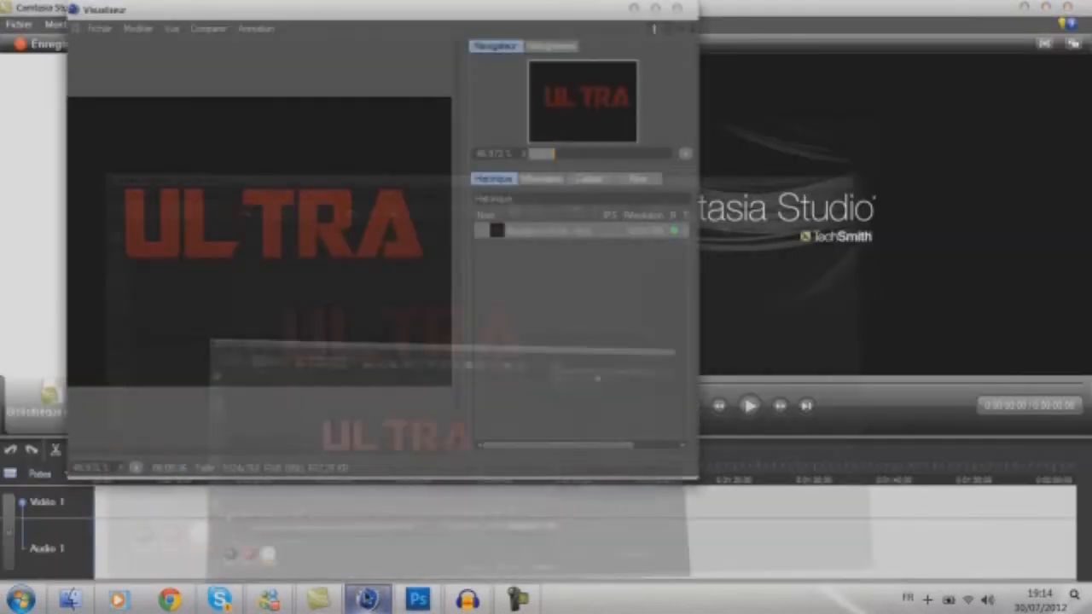
click(417, 600)
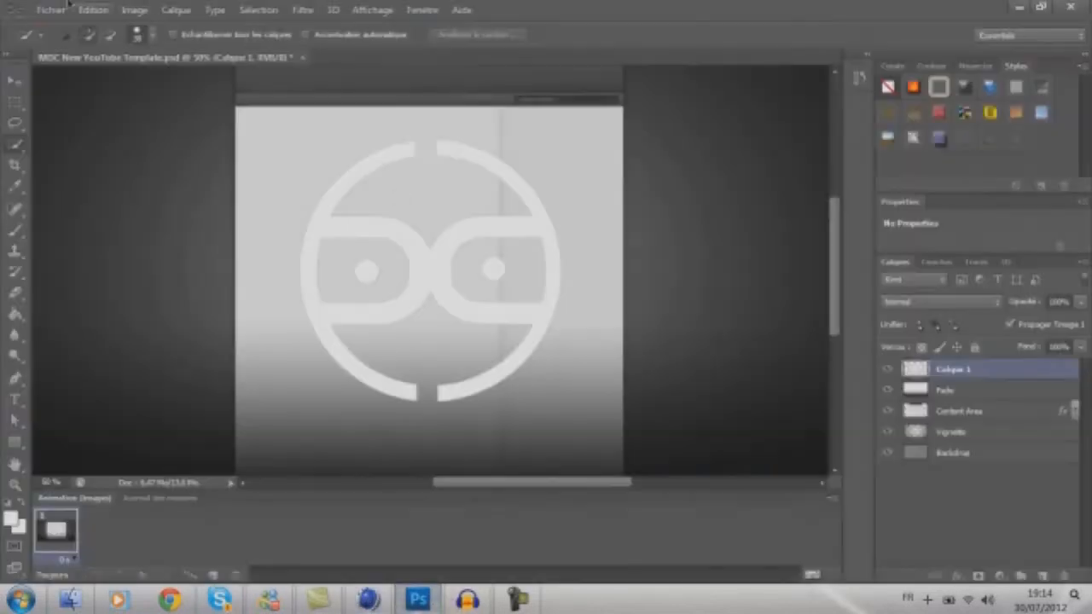
click(63, 9)
click(71, 16)
- Free-transform the logo layer, scaling it proportionally to about 39% and moving it into the upper part of the content area
key(ctrl+t)
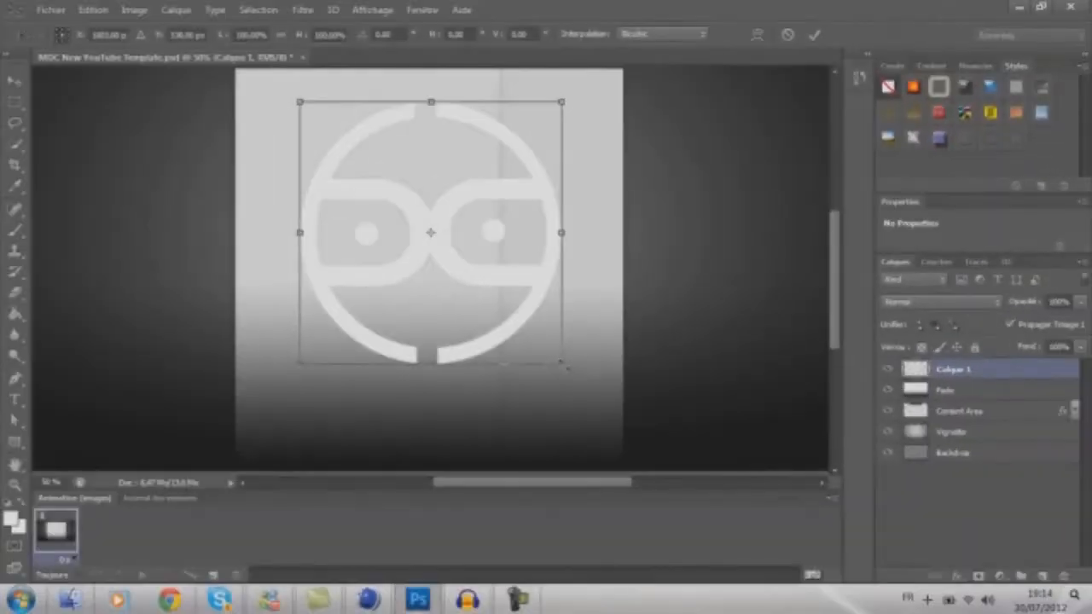
shift+drag(302, 427, 248, 350)
shift+drag(534, 328, 179, 281)
drag(594, 485, 460, 484)
shift+drag(605, 373, 453, 223)
drag(834, 232, 817, 178)
- Rotate the logo about 36° counterclockwise, place it over the content area's upper-left corner and apply the transformation
shift+drag(453, 387, 435, 374)
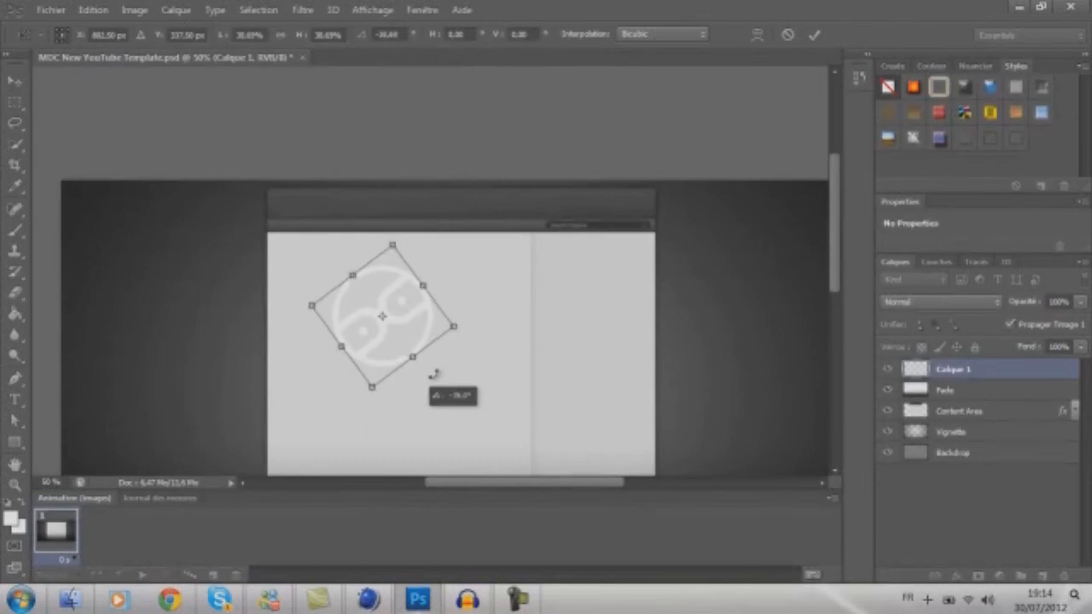
drag(434, 374, 434, 373)
drag(407, 309, 286, 240)
key(Return)
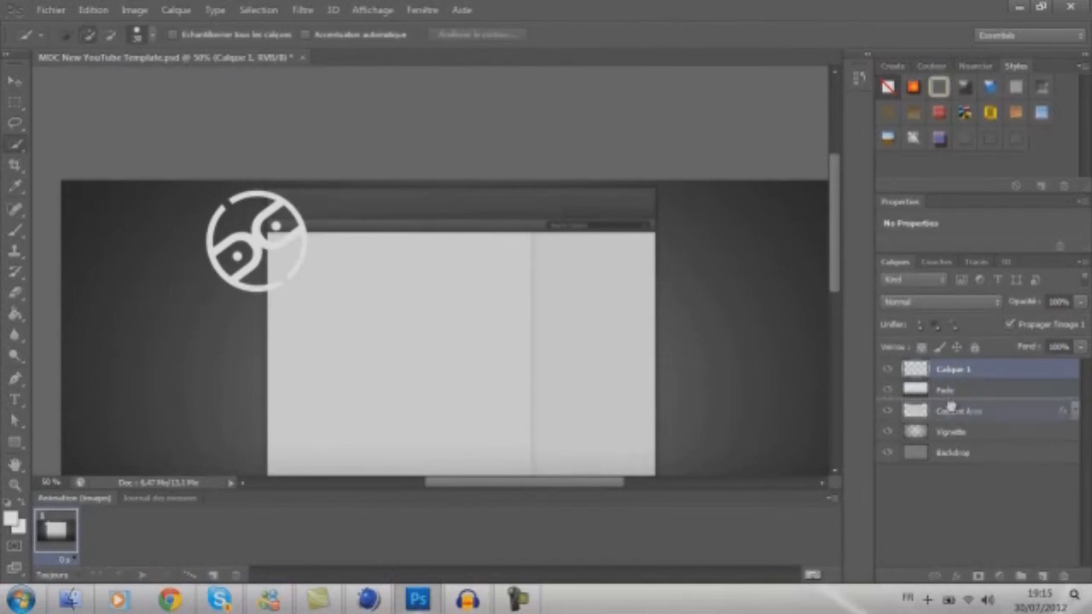
scroll(793, 205, down, 5)
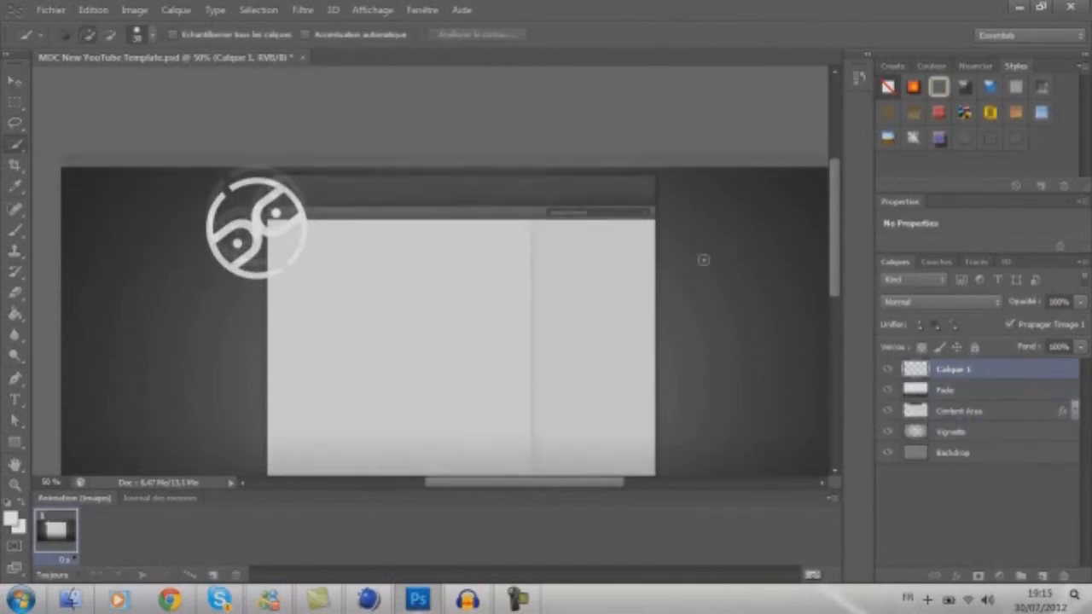
- Delete the Vignette layer from the YouTube template
scroll(798, 204, down, 2)
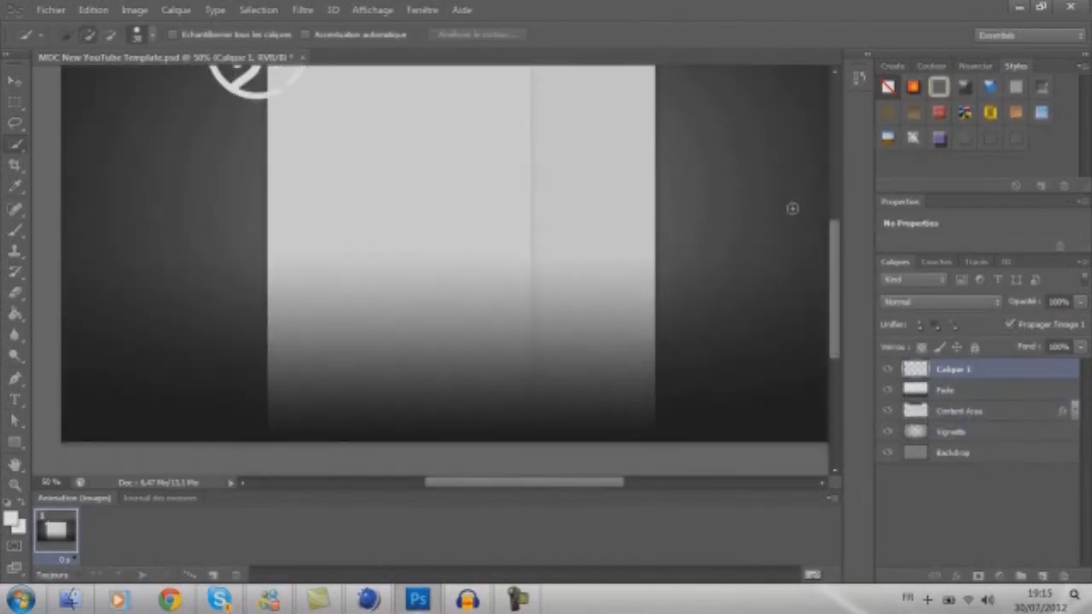
scroll(790, 243, up, 1)
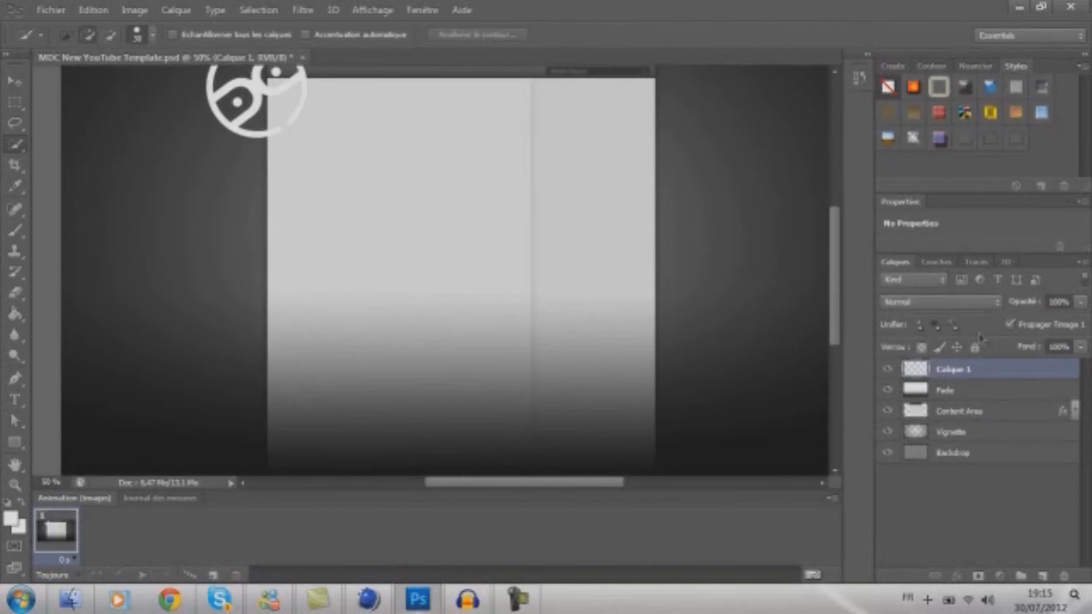
click(971, 431)
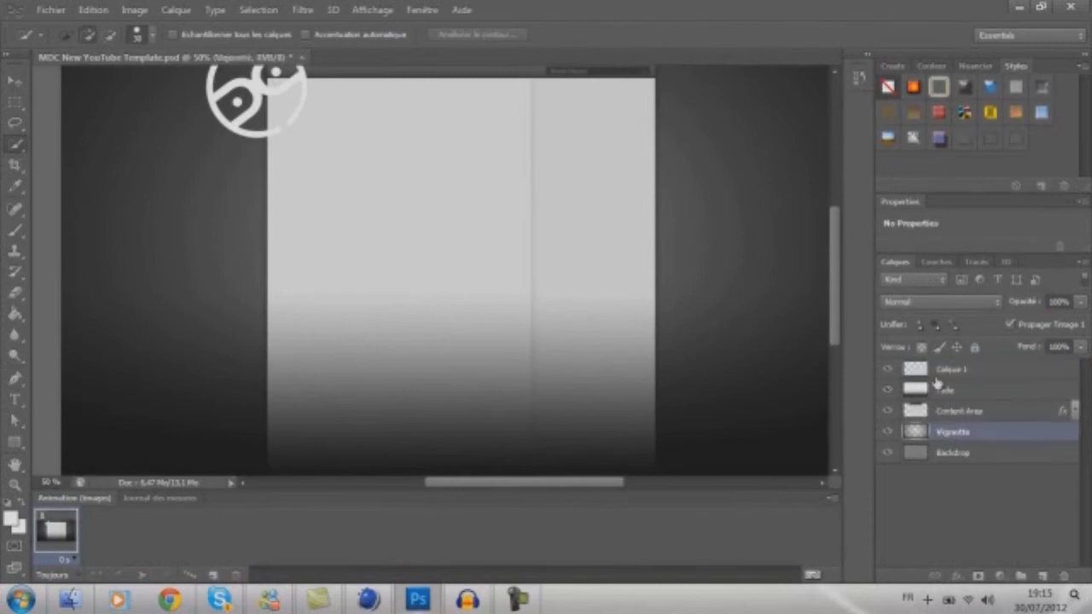
key(Delete)
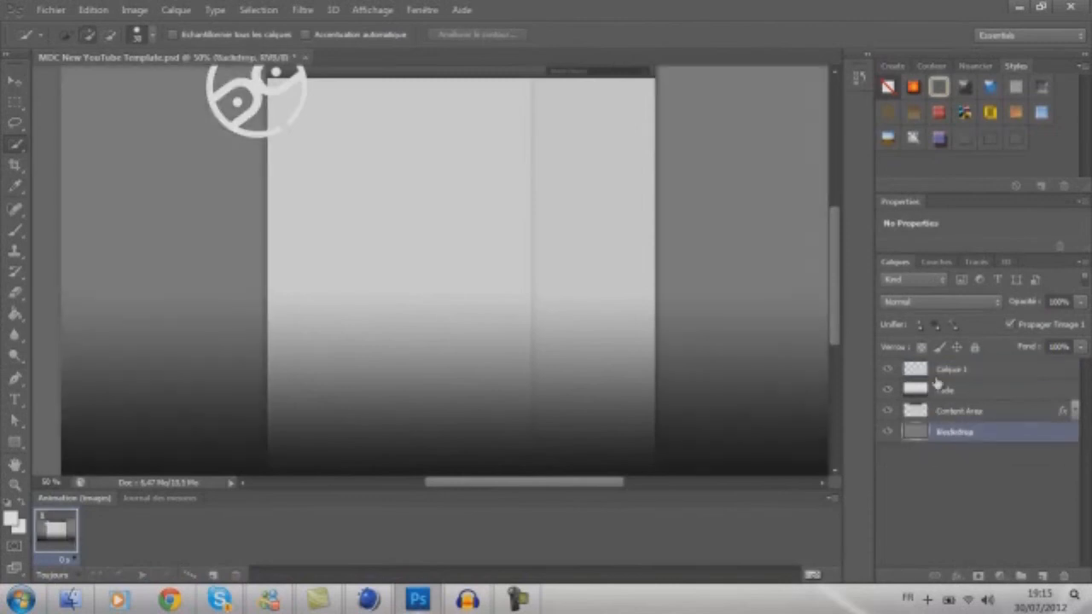
- Choose a dark grey foreground colour and fill the Backdrop layer with it using the Paint Bucket
double_click(967, 435)
click(16, 315)
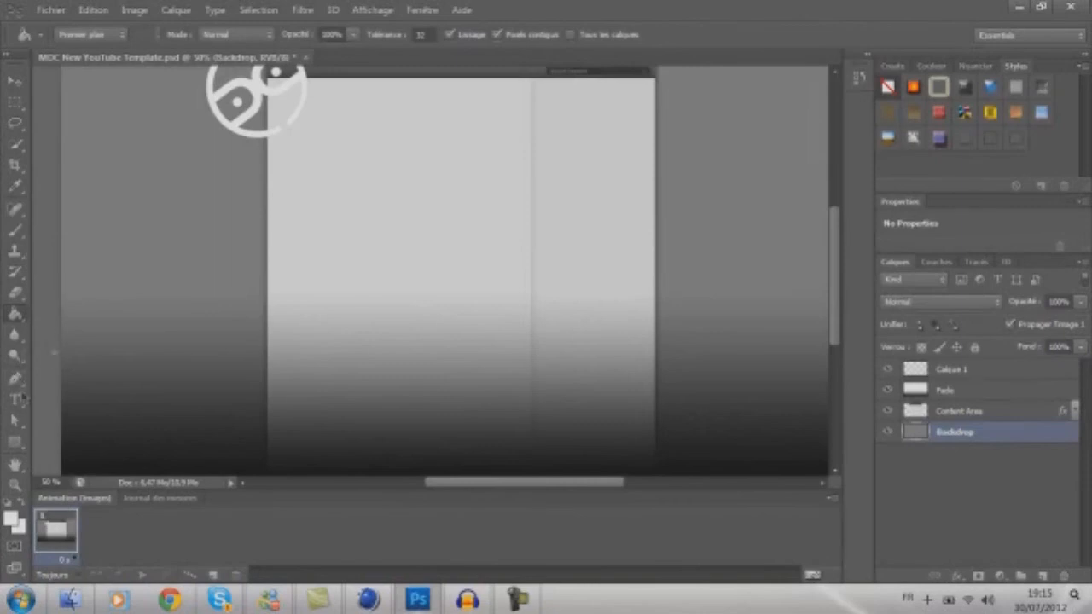
click(13, 518)
click(373, 302)
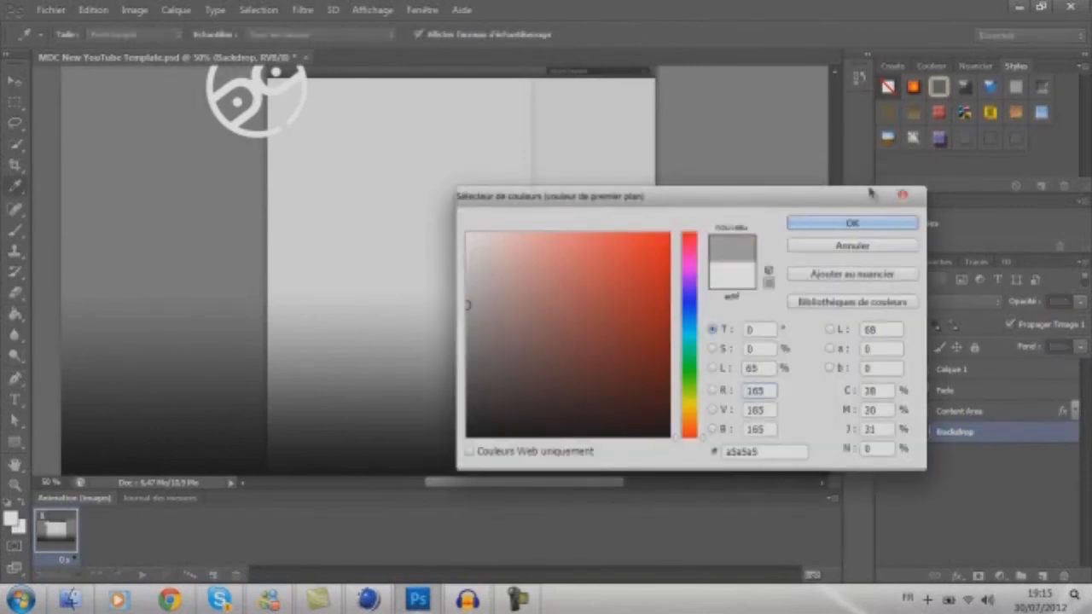
mouse_move(507, 318)
mouse_down()
mouse_move(471, 331)
mouse_move(461, 376)
mouse_move(361, 386)
mouse_move(376, 392)
mouse_up()
click(844, 223)
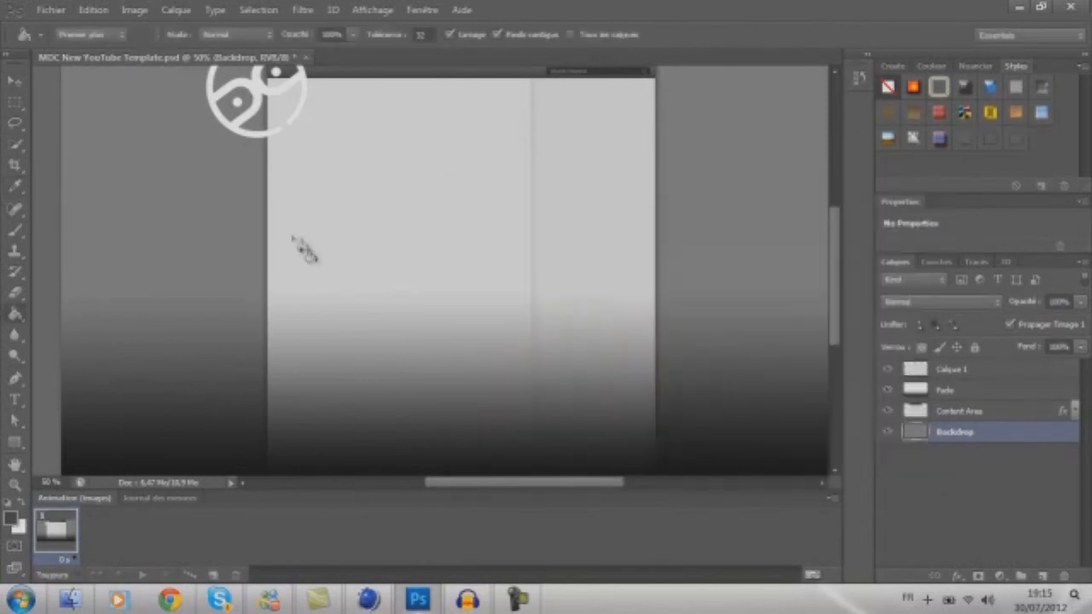
click(181, 233)
- Move the logo layer directly below Content Area, rotate it to about 126.7° and place it against the content area's upper-left edge
drag(832, 261, 824, 232)
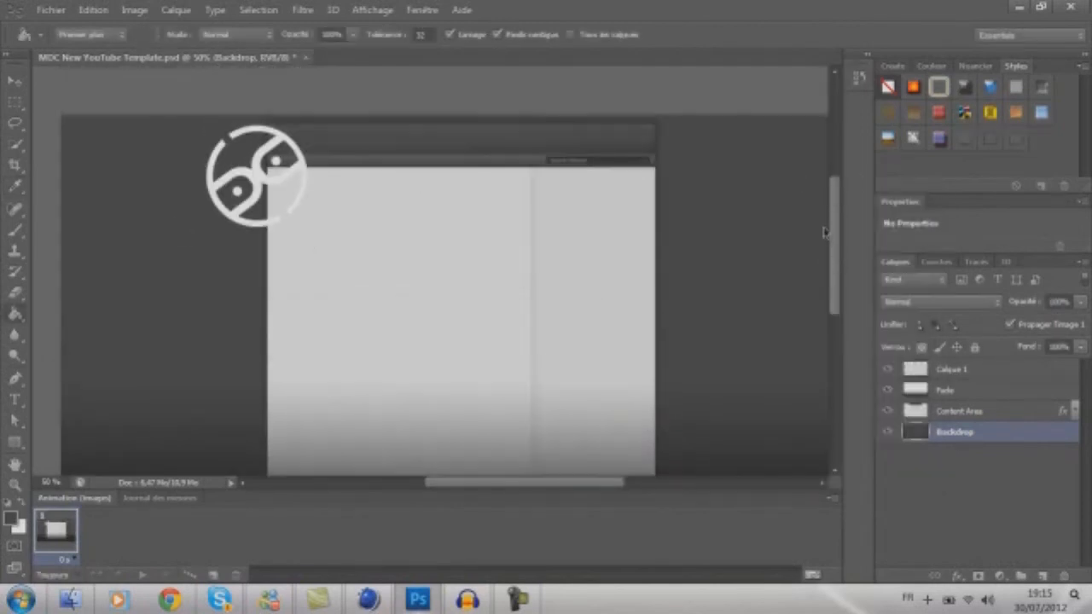
drag(956, 372, 939, 417)
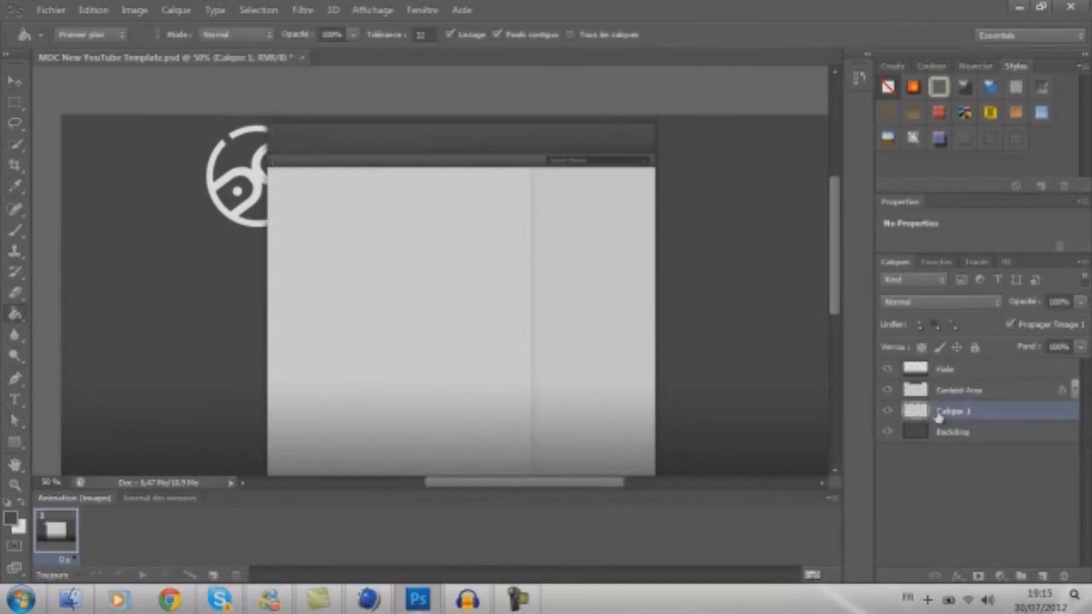
key(ctrl+t)
drag(266, 179, 241, 198)
drag(282, 274, 295, 183)
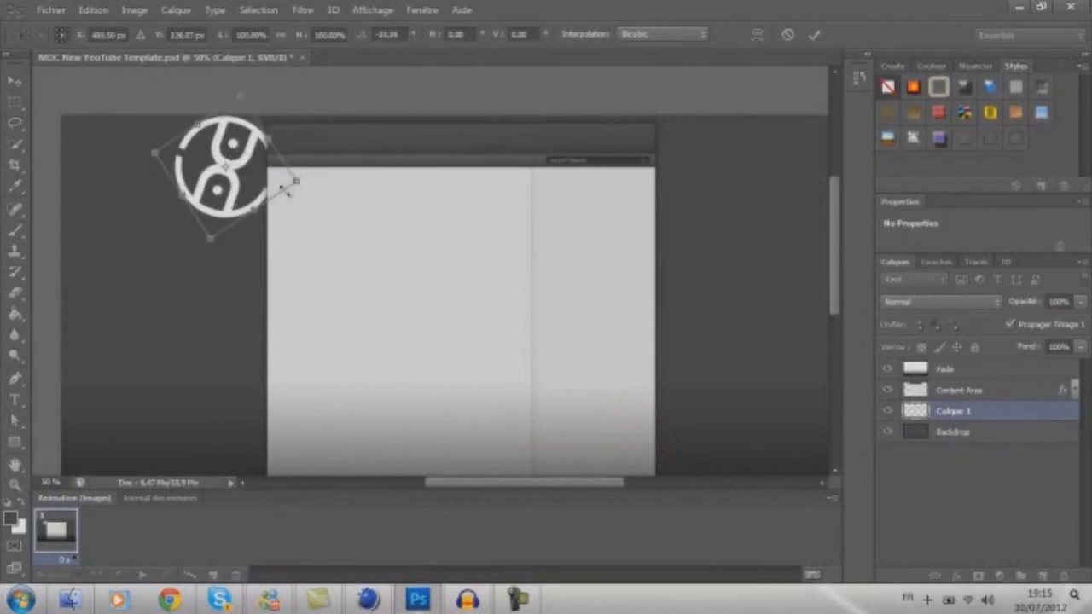
drag(292, 220, 191, 227)
right_click(207, 176)
click(324, 376)
drag(255, 169, 274, 169)
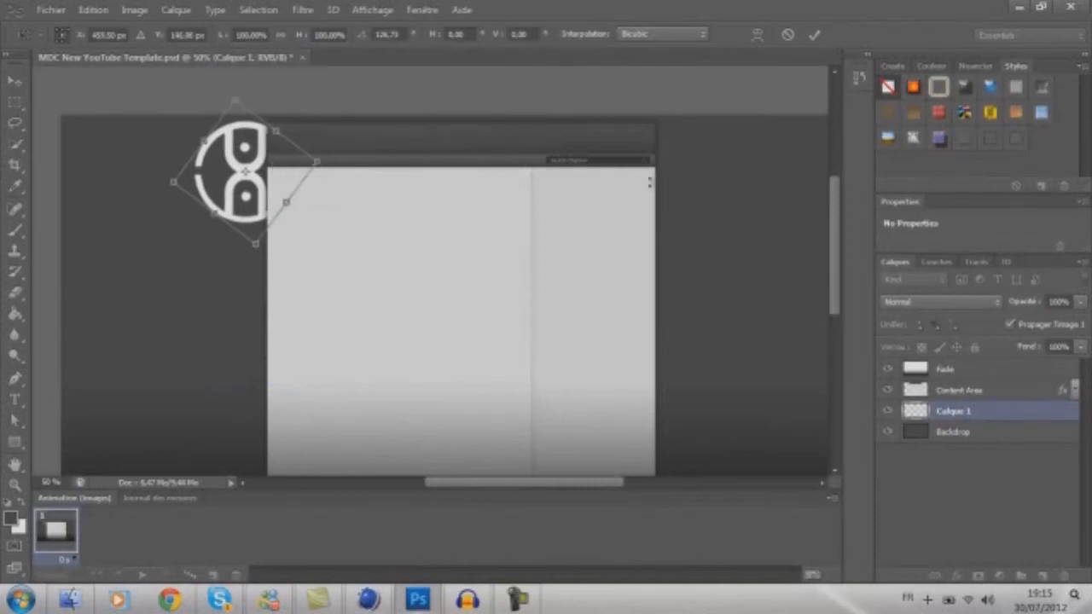
key(Return)
- Place the "Background tuto !" PNG from the Desktop into the template
click(50, 10)
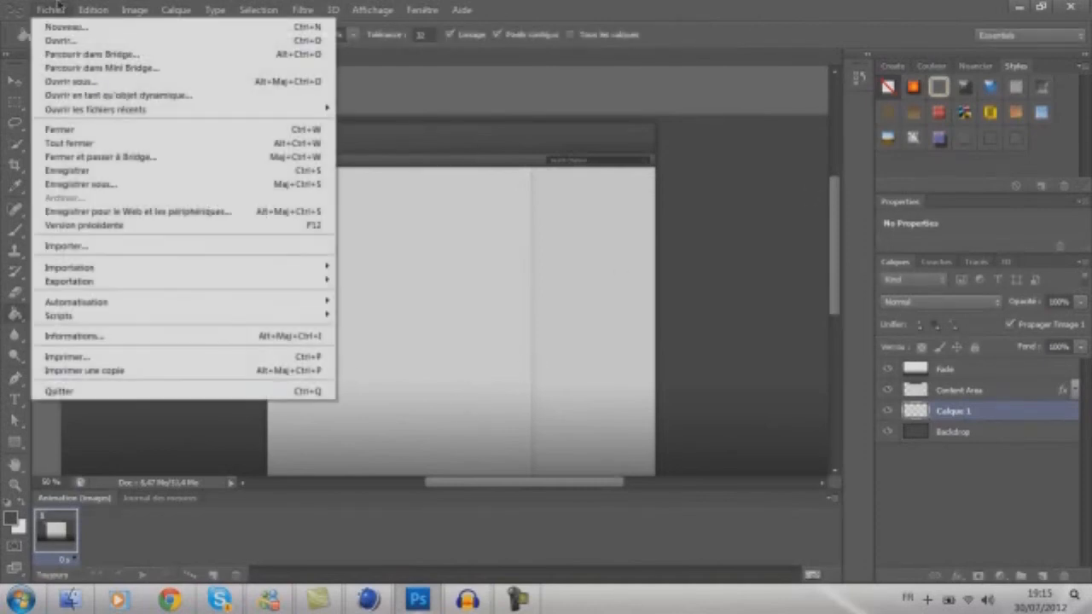
click(111, 246)
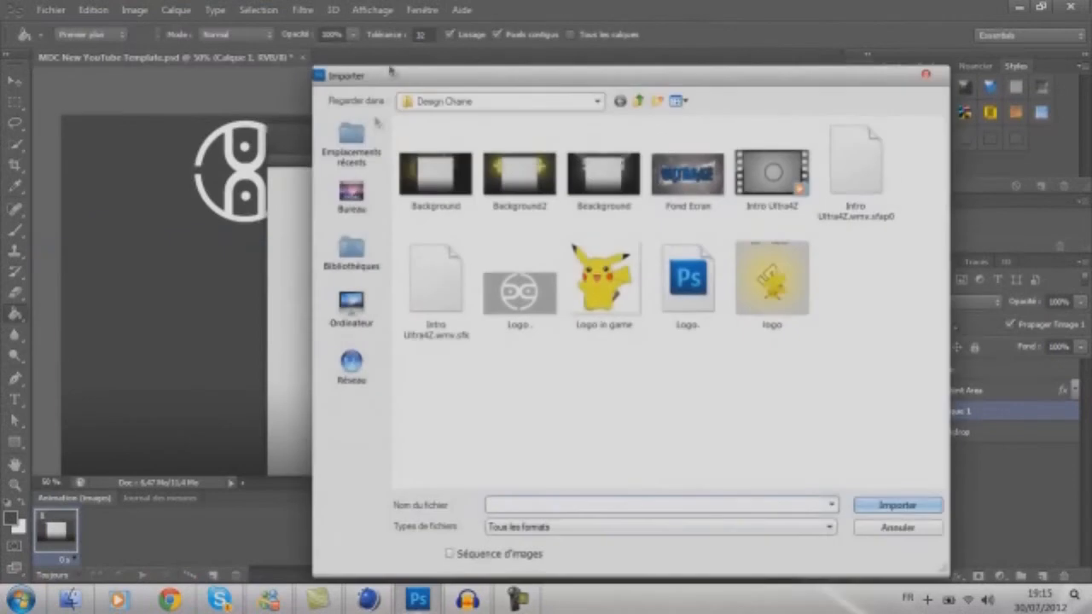
click(639, 101)
click(639, 101)
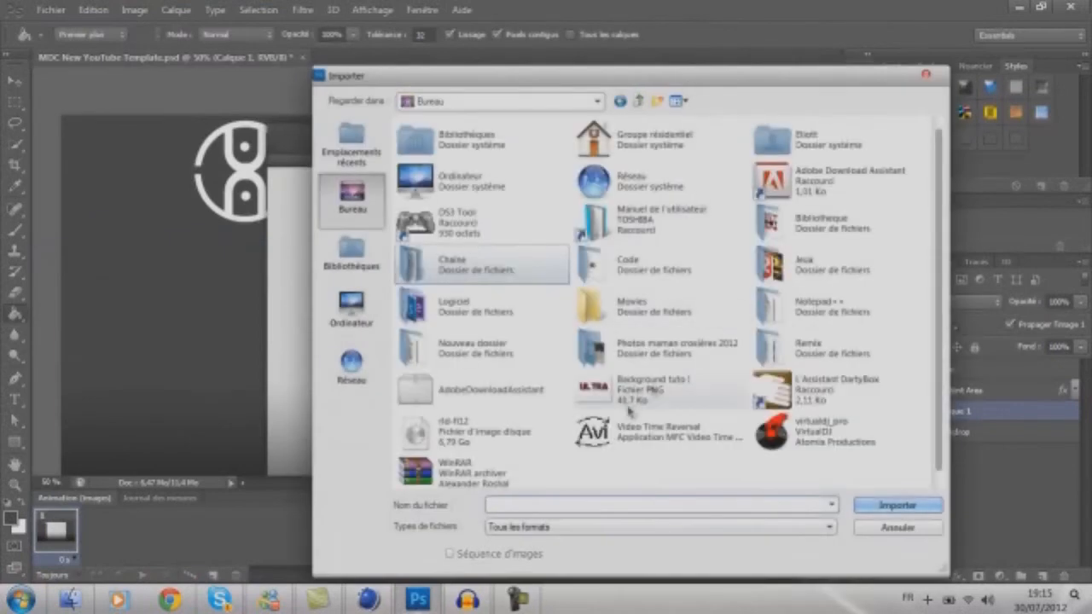
click(657, 388)
click(902, 505)
- Rotate the placed ULTRA render 90° counterclockwise, move it into the left margin beside the content area and apply the placement
drag(842, 208, 838, 166)
scroll(838, 171, down, 5)
drag(542, 151, 333, 226)
drag(348, 181, 505, 224)
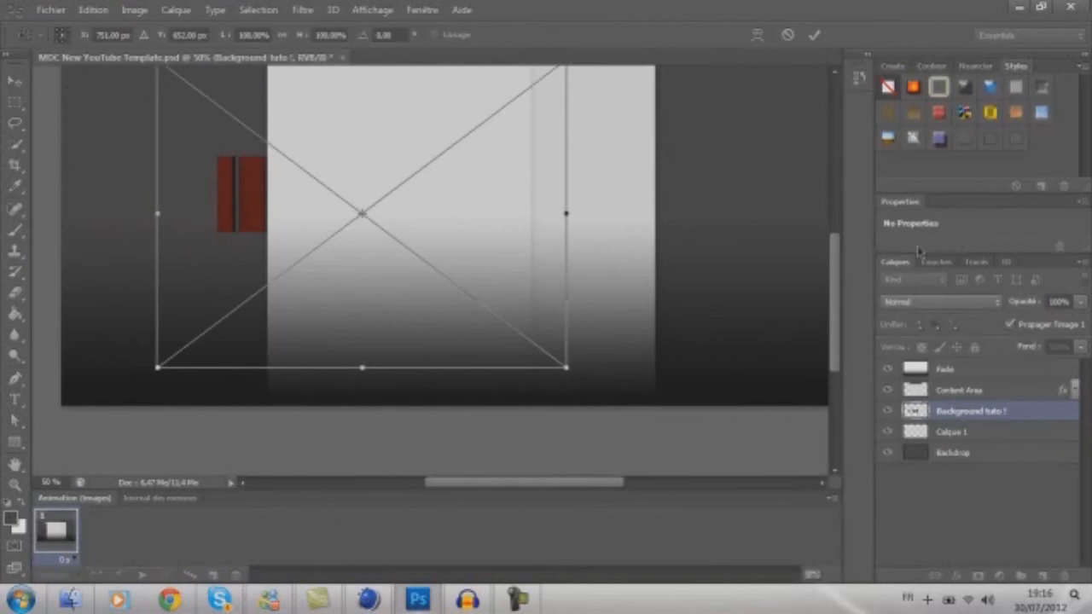
drag(833, 273, 837, 249)
right_click(449, 320)
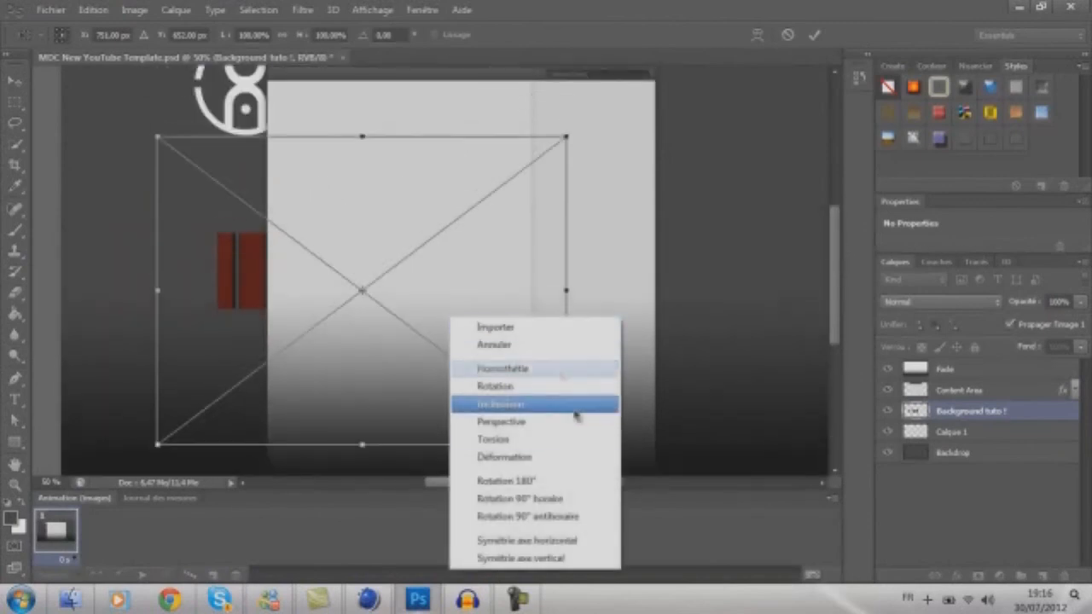
click(565, 517)
drag(443, 292, 310, 293)
key(Return)
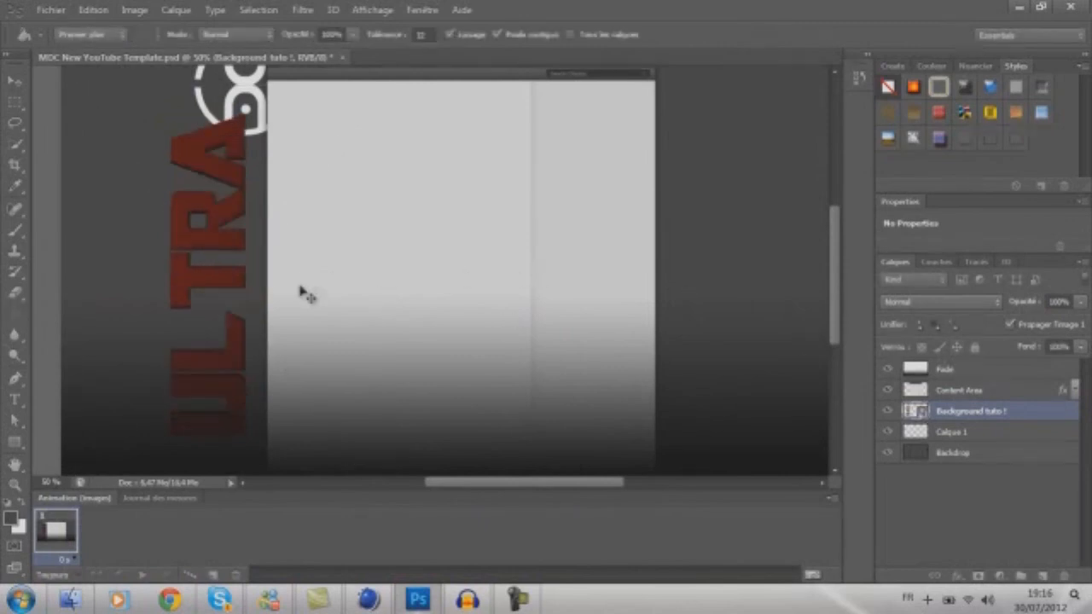
- Scale the ULTRA render to about 44% width and 41% height, placing it directly under the logo along the content area's left edge
key(ctrl+t)
drag(256, 377, 280, 312)
drag(251, 433, 254, 259)
drag(267, 187, 283, 359)
drag(113, 290, 293, 291)
drag(365, 350, 268, 309)
drag(260, 360, 258, 305)
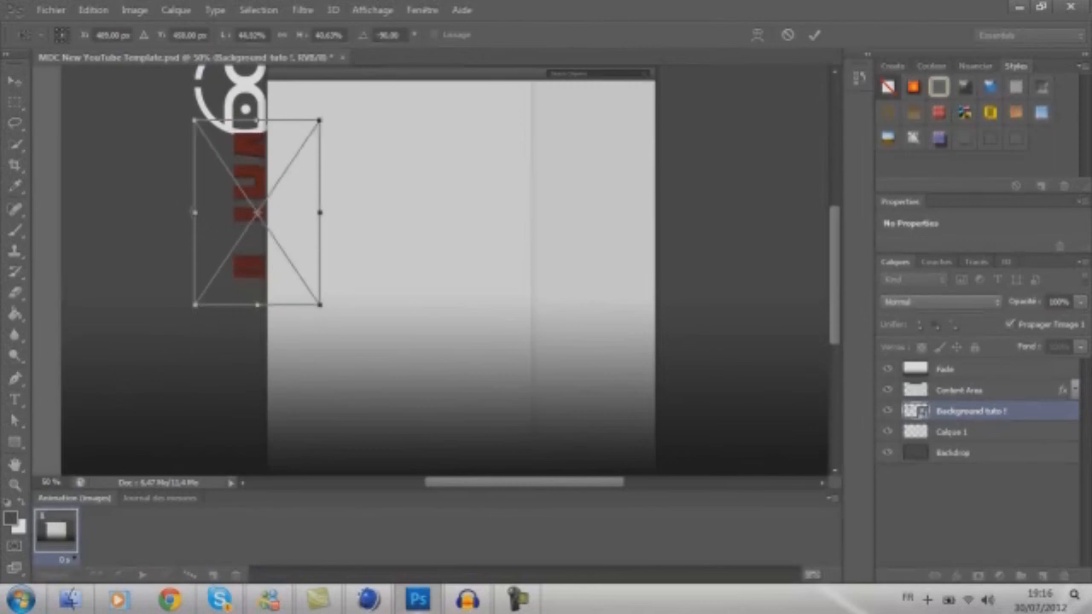
key(Return)
- Fine-tune the ULTRA text's position against the content area's left edge just below the logo and apply the transformation
key(g)
scroll(548, 250, up, 2)
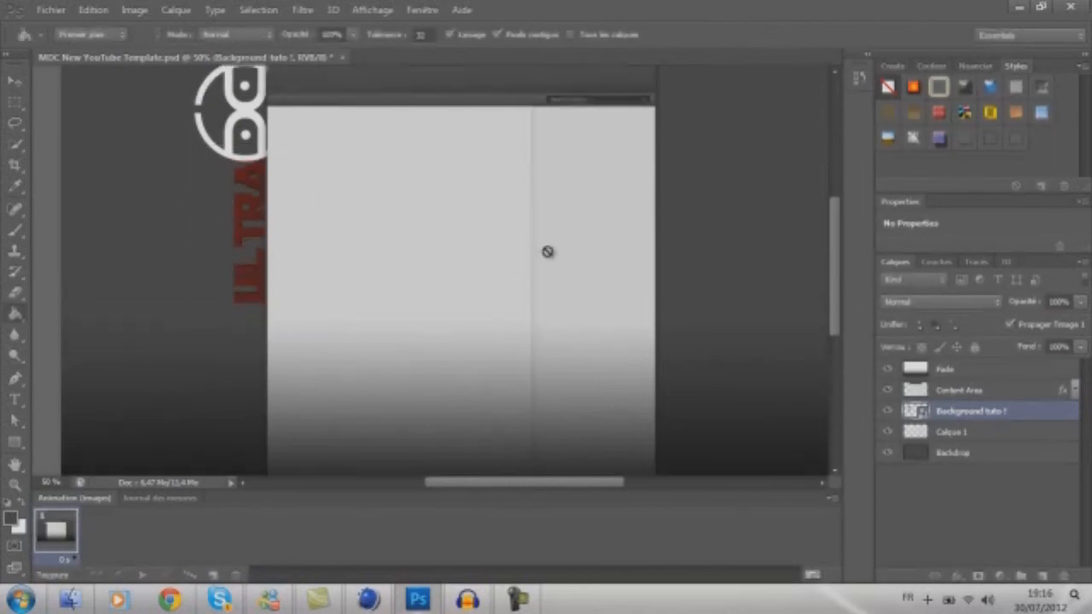
key(ctrl+t)
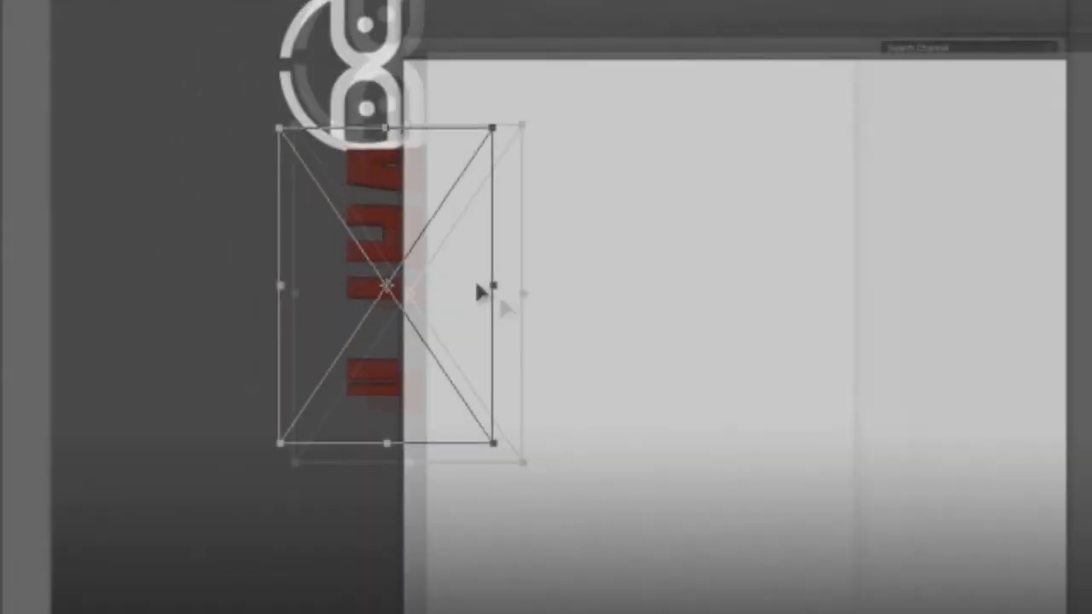
drag(296, 233, 301, 236)
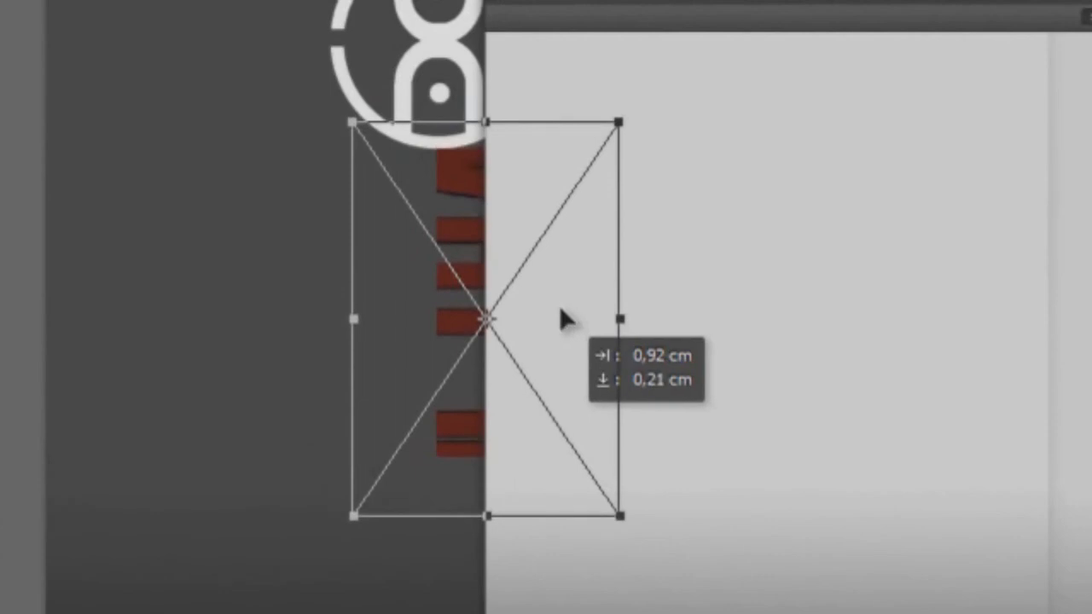
mouse_move(561, 310)
mouse_down()
mouse_move(546, 310)
mouse_move(555, 310)
mouse_up()
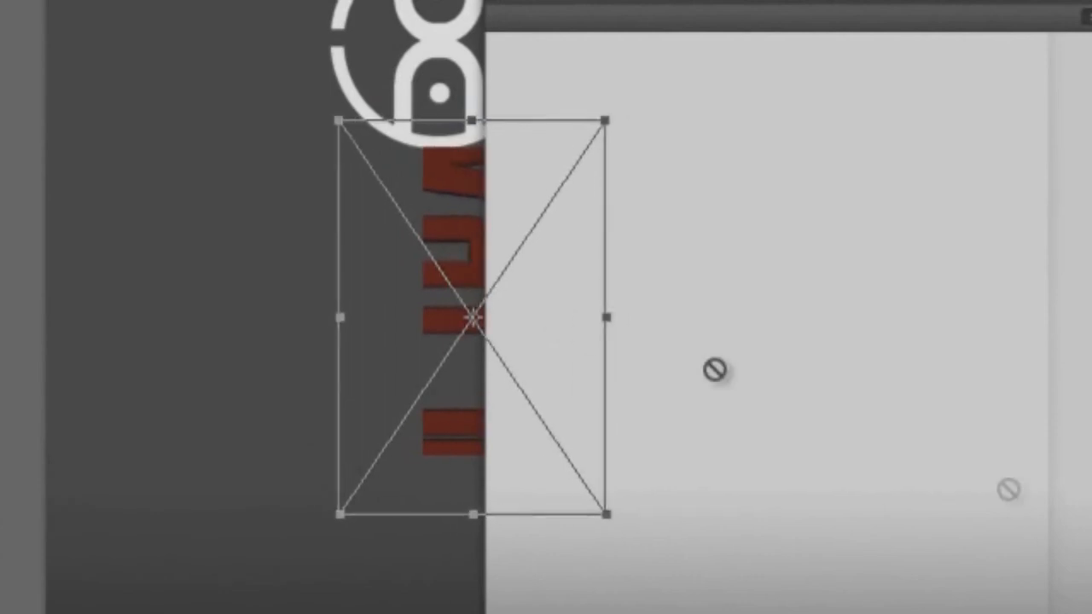
key(Return)
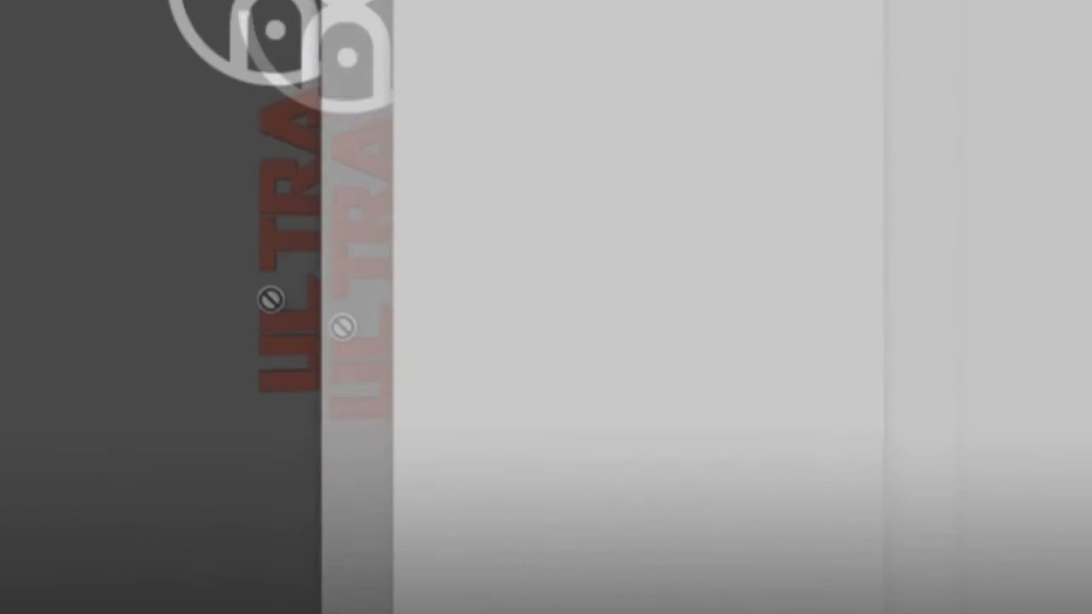
- Add a 2 px black outside stroke to the "Background tuto !" layer through its blending options
right_click(840, 245)
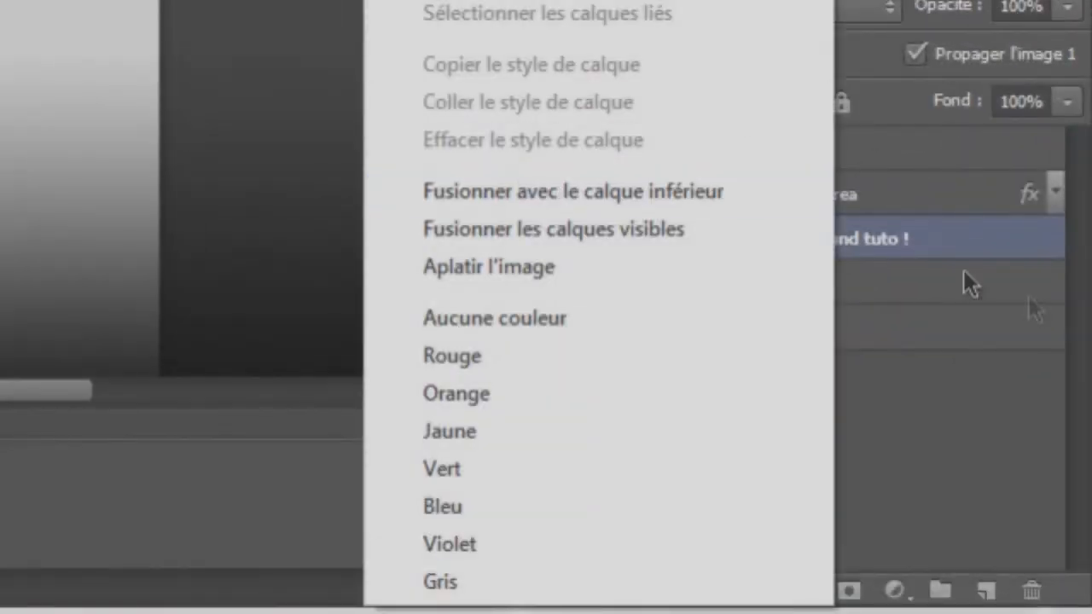
click(964, 271)
right_click(828, 232)
click(912, 233)
right_click(900, 232)
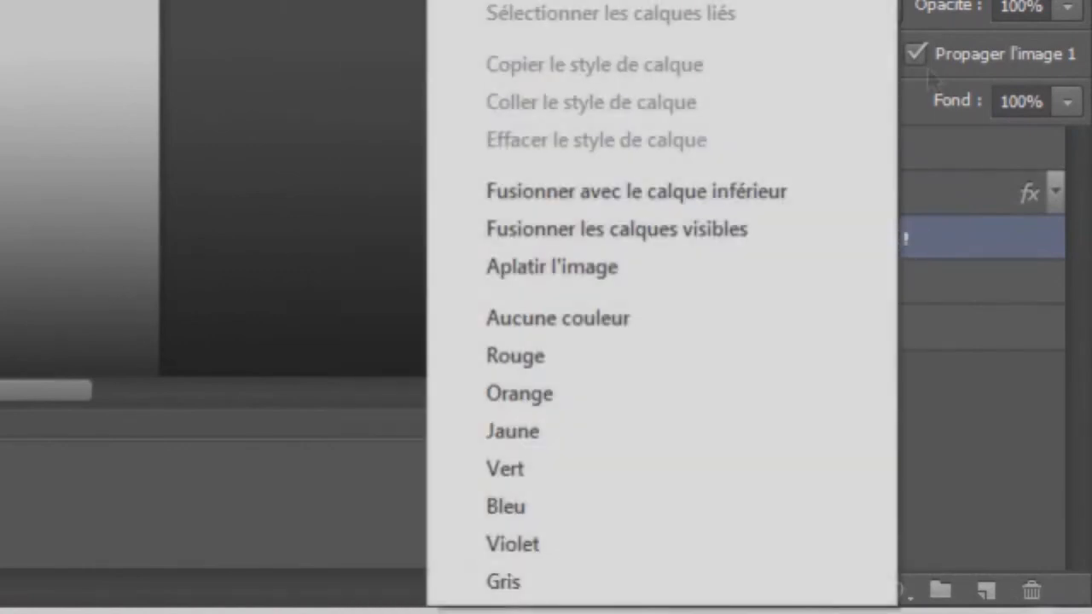
click(824, 10)
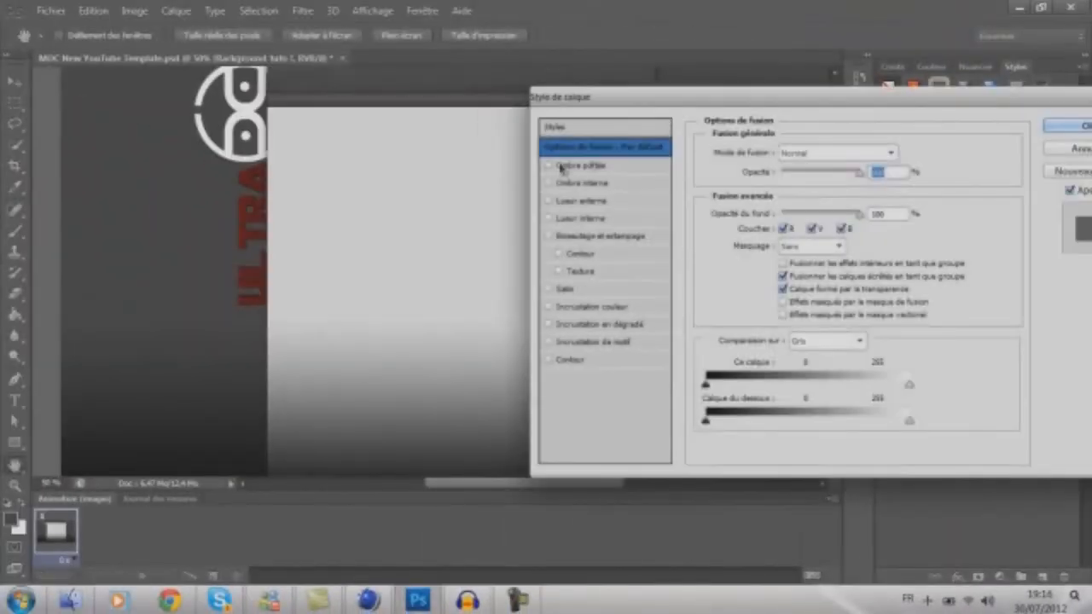
click(549, 360)
click(616, 361)
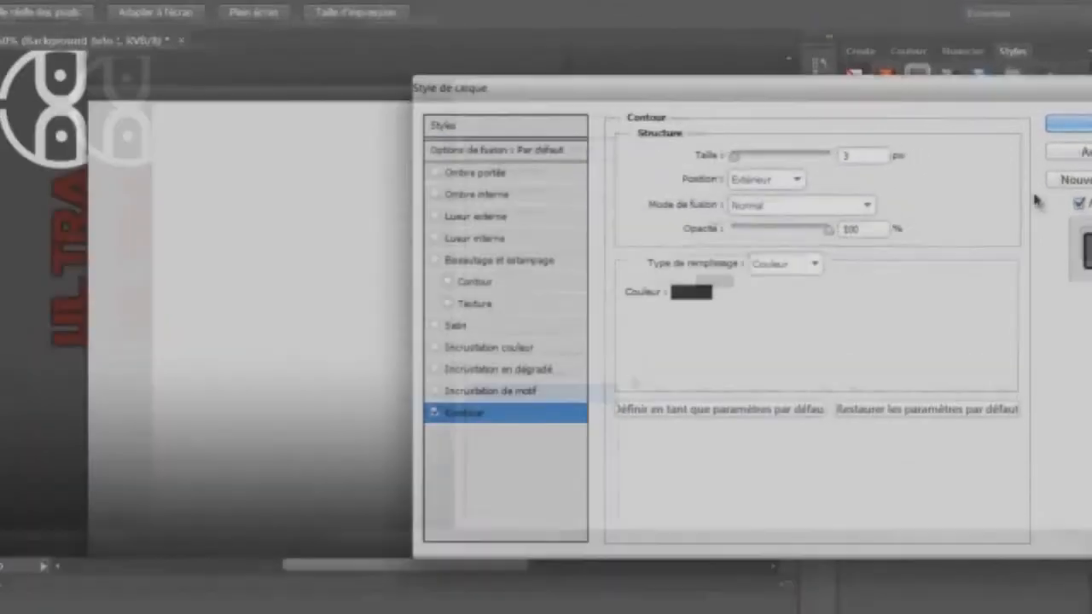
text(1)
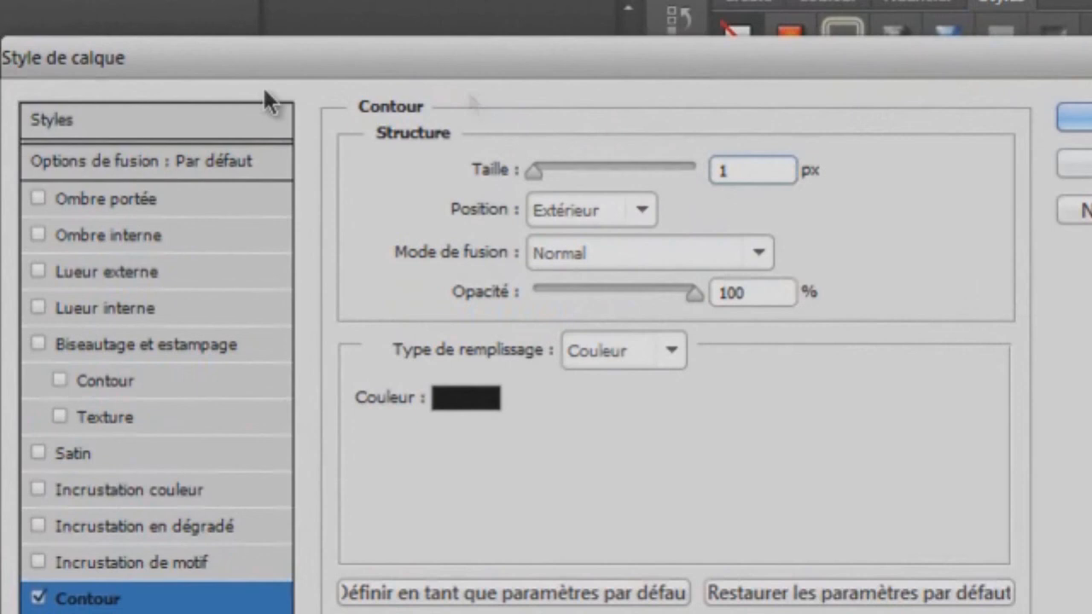
click(381, 484)
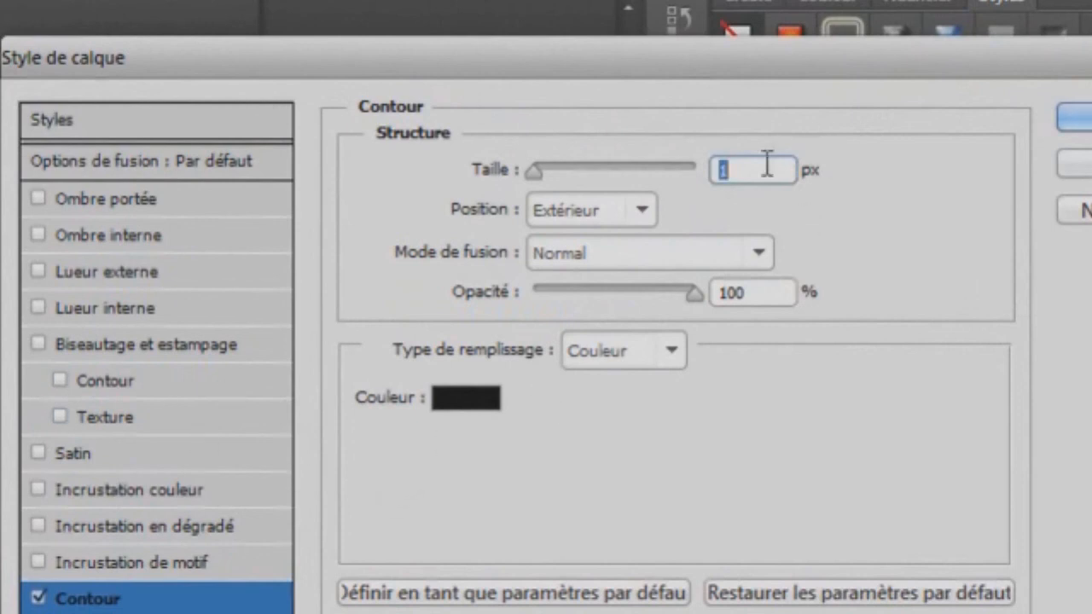
text(2)
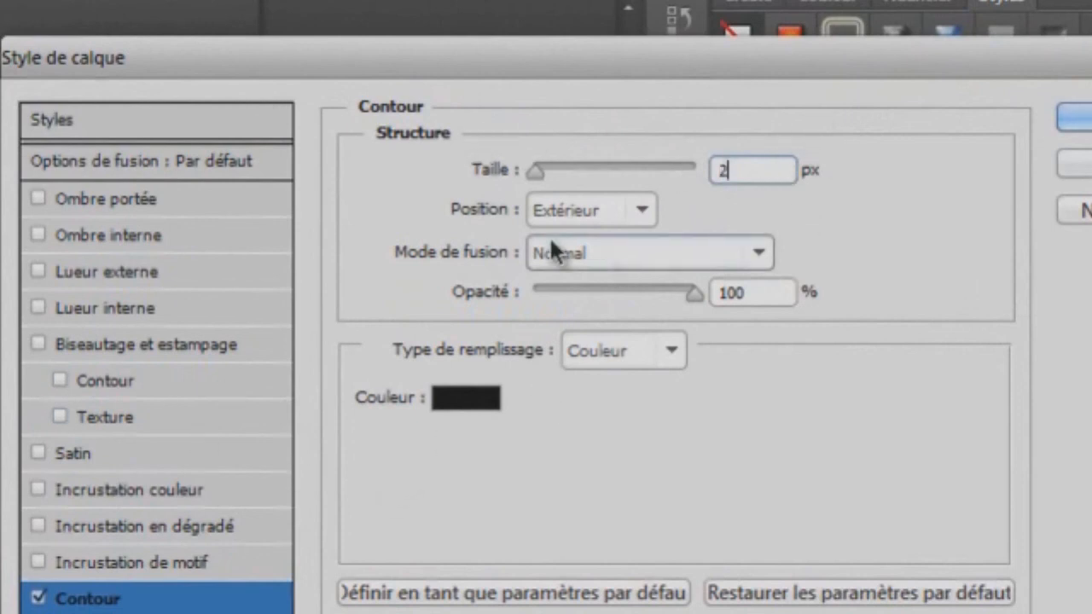
- Try a drop shadow on the ULTRA text layer with a 0° angle, 19 px distance and 32 px size
click(37, 198)
click(107, 198)
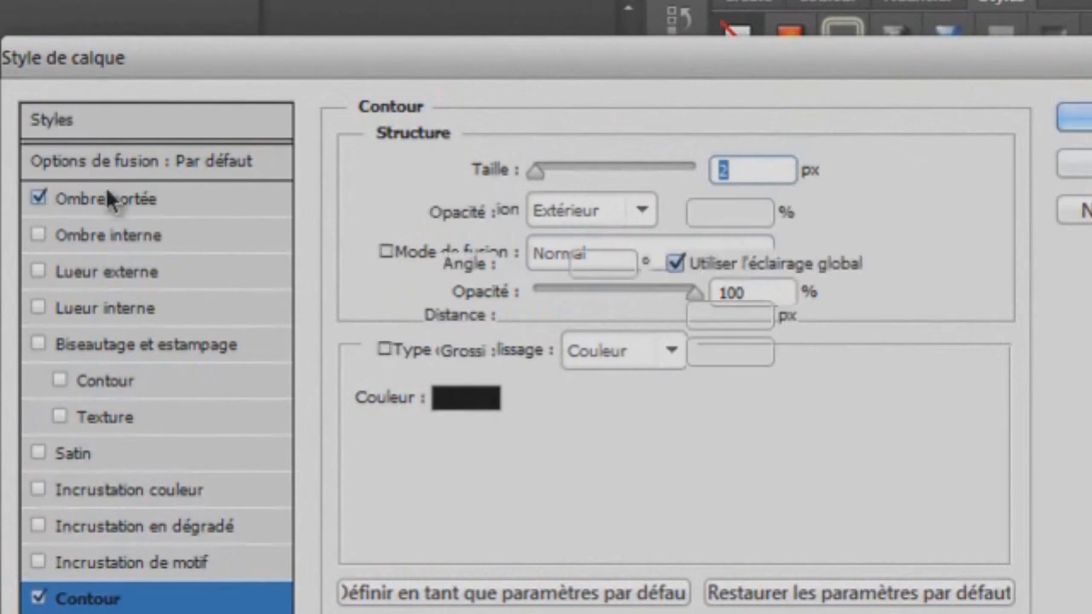
drag(520, 316, 537, 312)
drag(612, 262, 235, 119)
text(10)
mouse_move(540, 321)
mouse_down()
mouse_move(529, 322)
mouse_move(541, 328)
mouse_up()
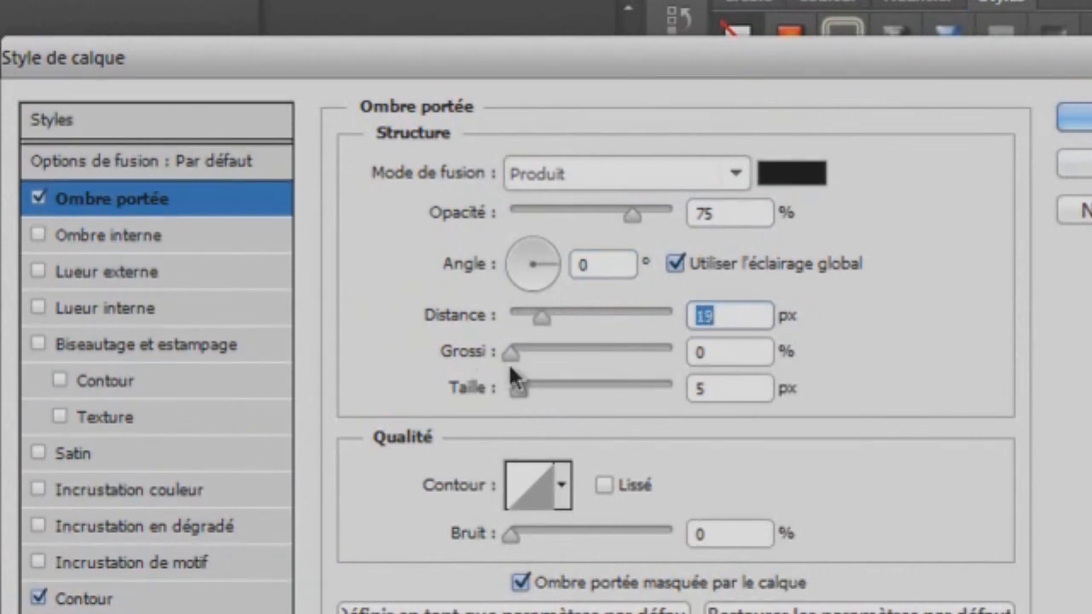
drag(518, 383, 539, 386)
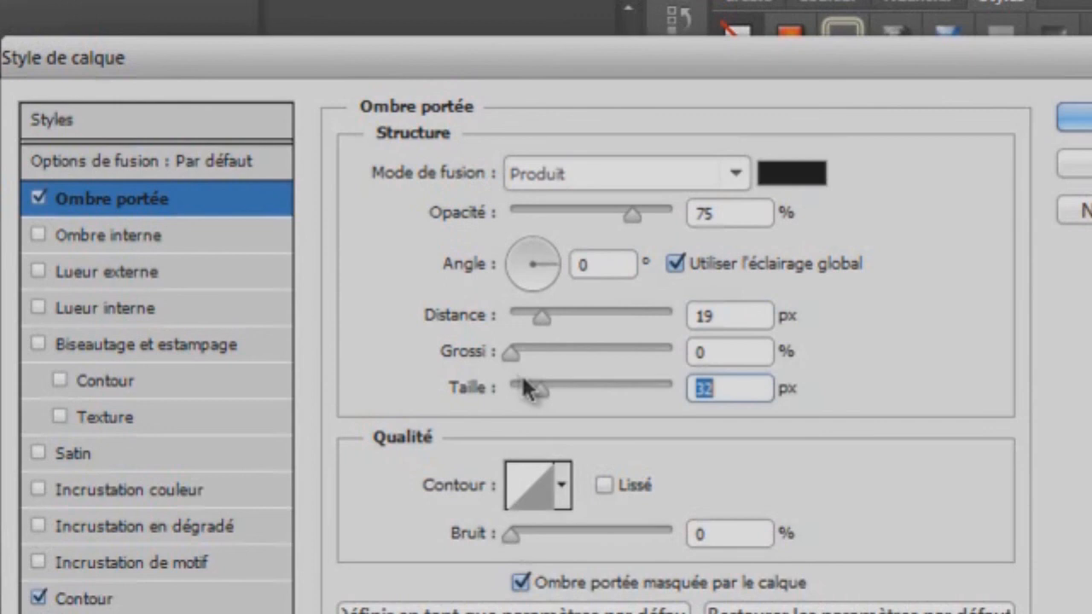
- Try the drop shadow at 100% opacity with distance and size reduced to 0 px, and turn the effect off
drag(541, 312, 540, 312)
drag(496, 355, 539, 407)
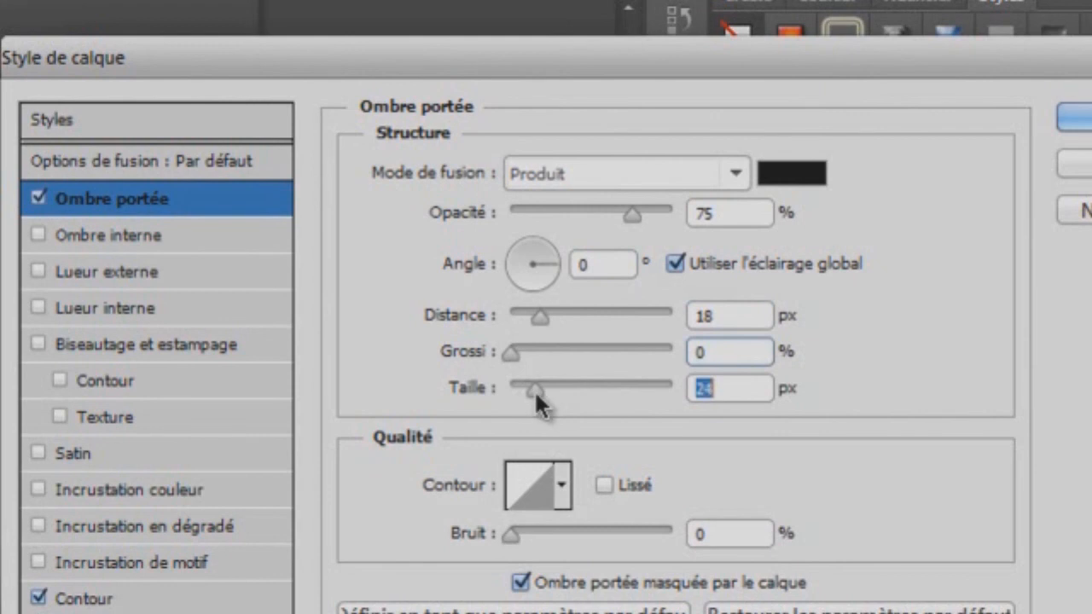
drag(541, 321, 532, 321)
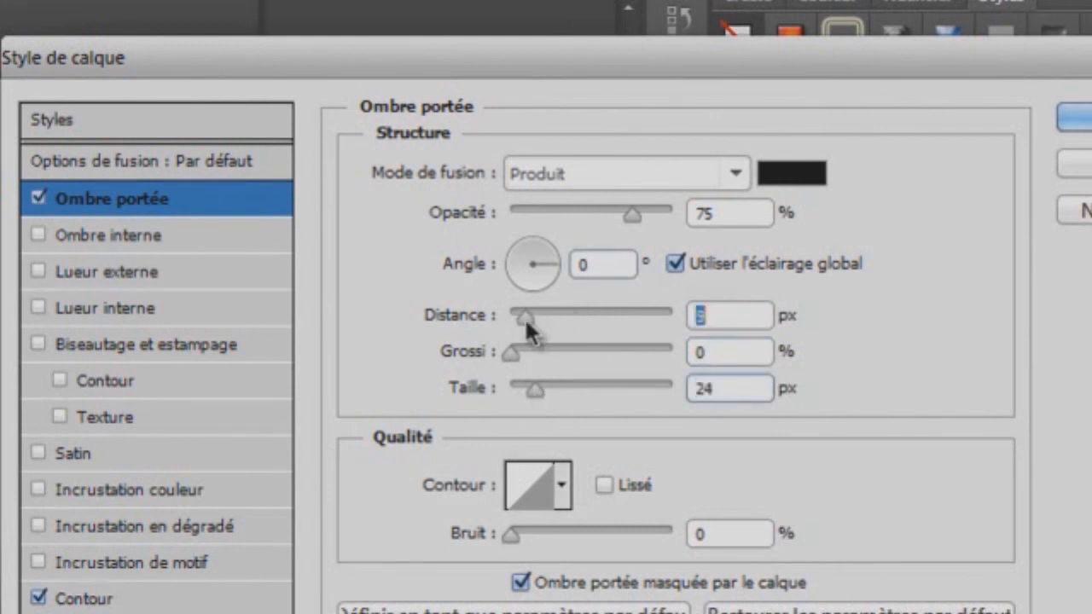
drag(525, 322, 490, 317)
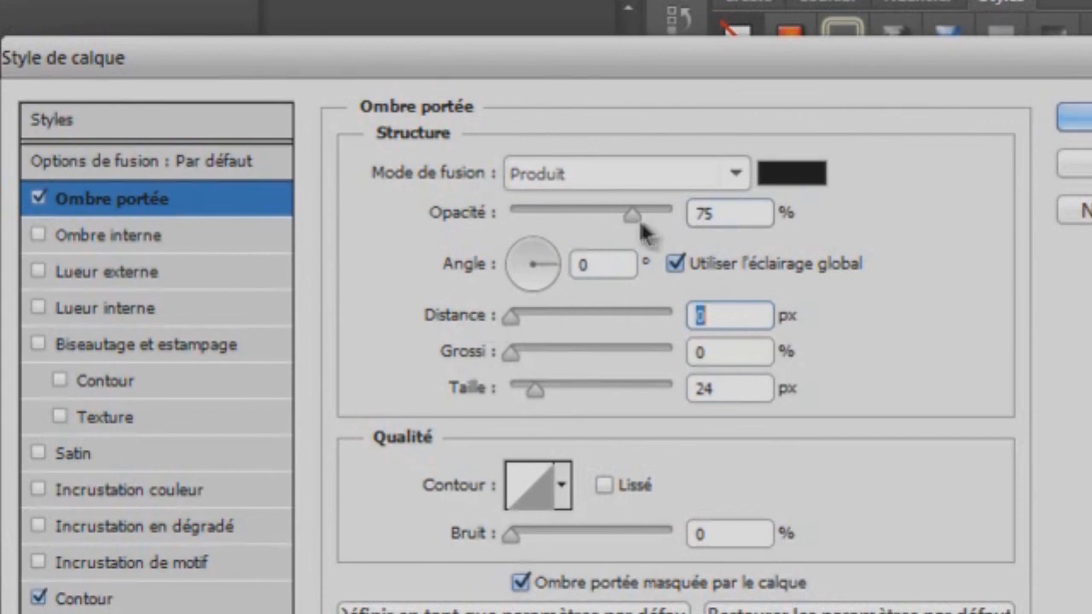
drag(633, 215, 976, 264)
mouse_move(548, 387)
mouse_down()
mouse_move(628, 391)
mouse_move(541, 388)
mouse_up()
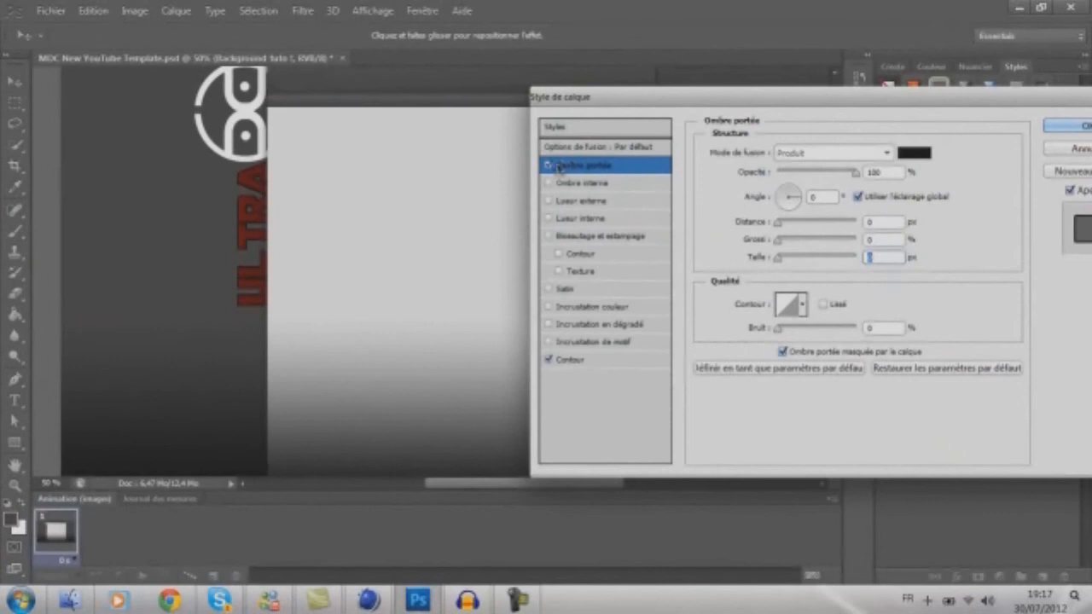
click(550, 166)
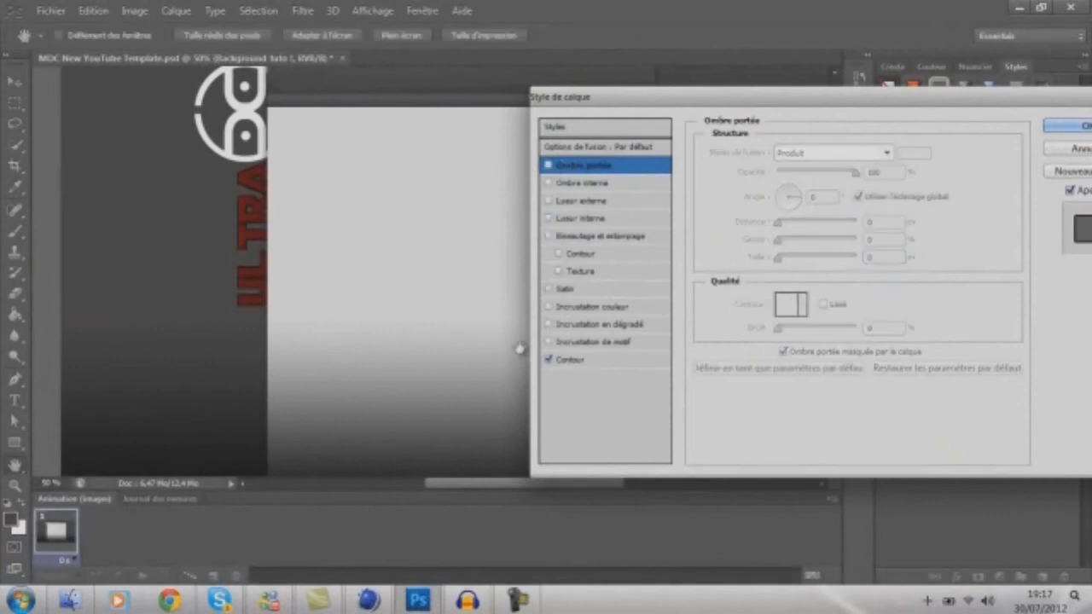
- Add a white (ffffff) colour overlay to the ULTRA text layer and apply the layer style
click(549, 308)
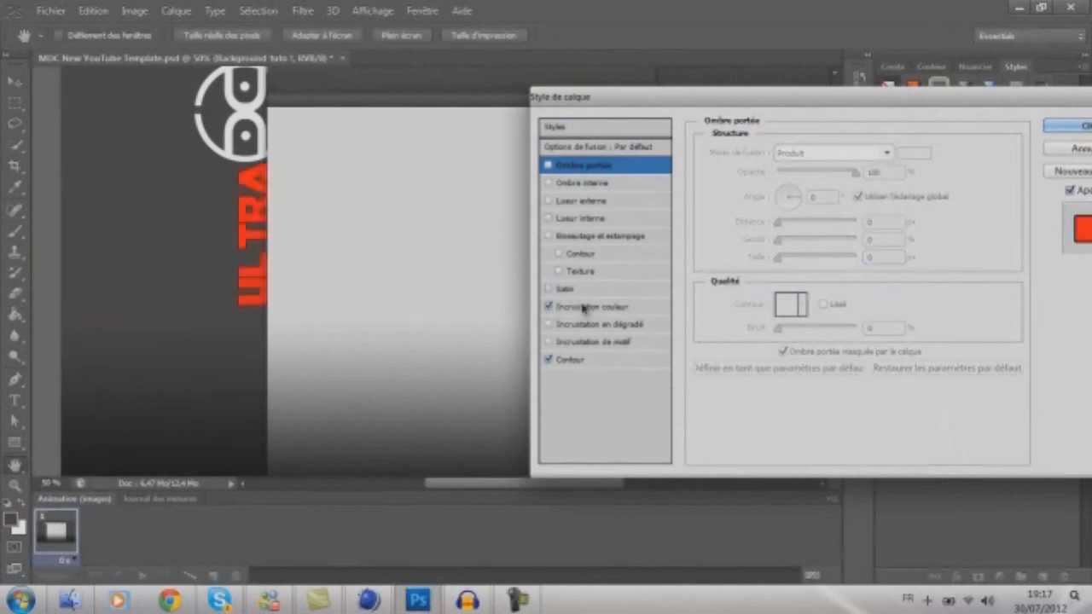
click(586, 308)
click(910, 159)
drag(667, 306, 262, 129)
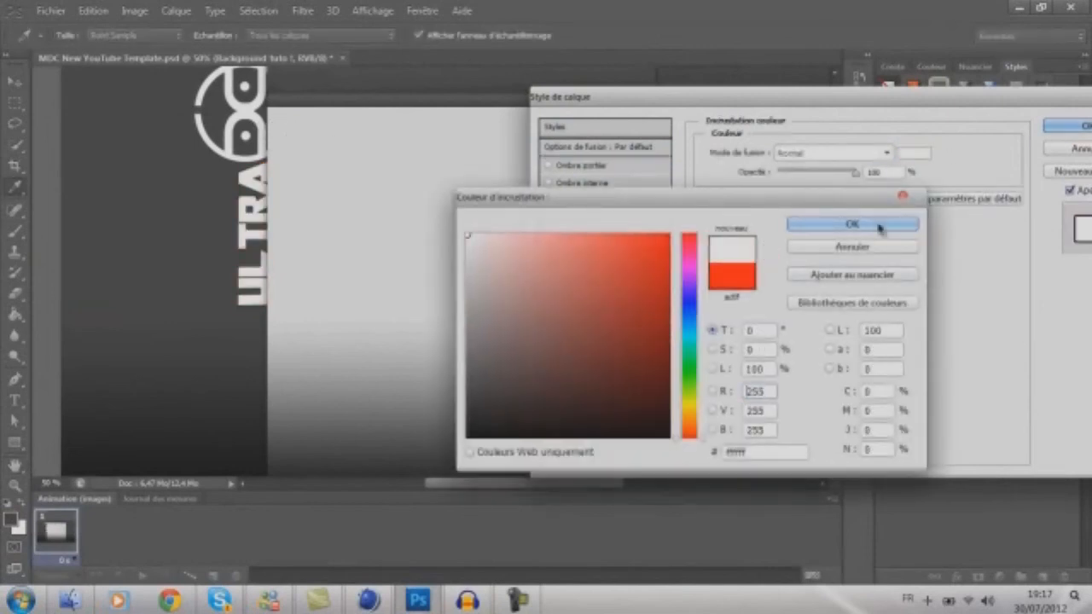
click(853, 224)
click(568, 360)
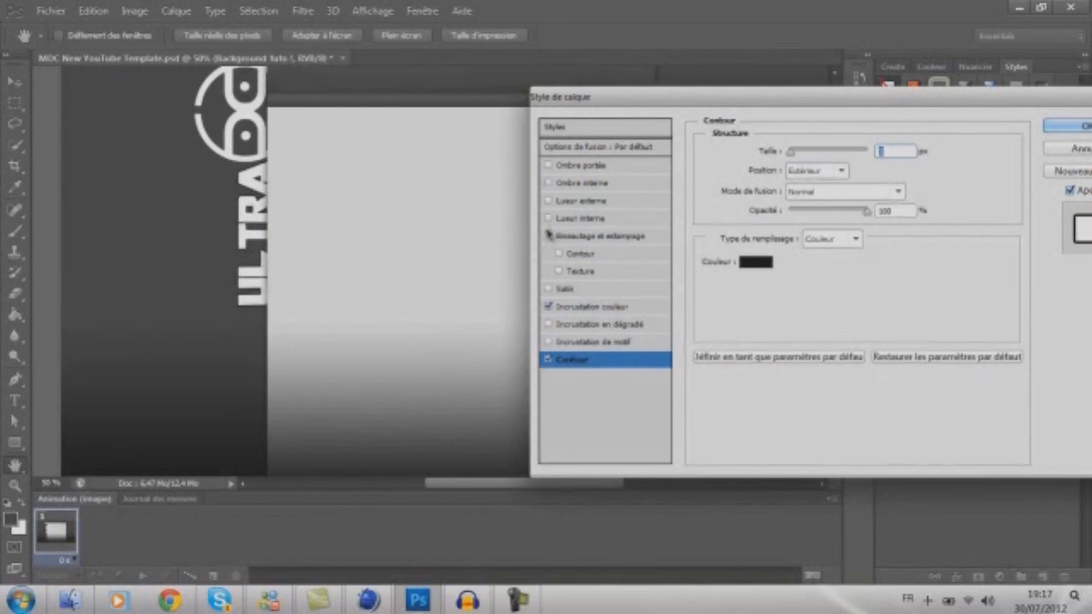
drag(939, 97, 799, 119)
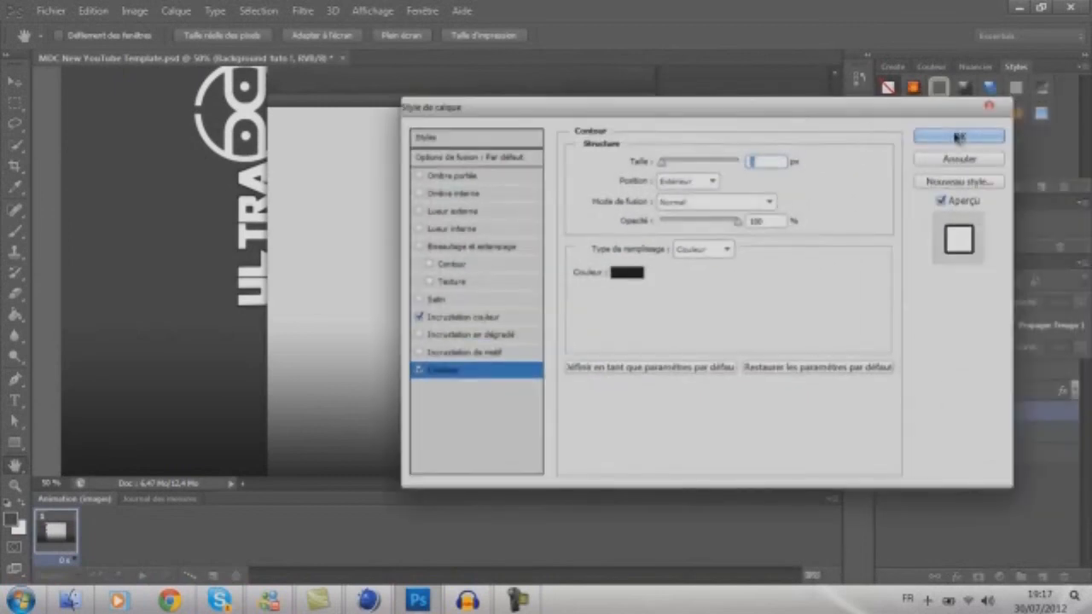
click(965, 135)
- Place a texture image from the Chaine > GFX > Textures folder into the template
click(50, 10)
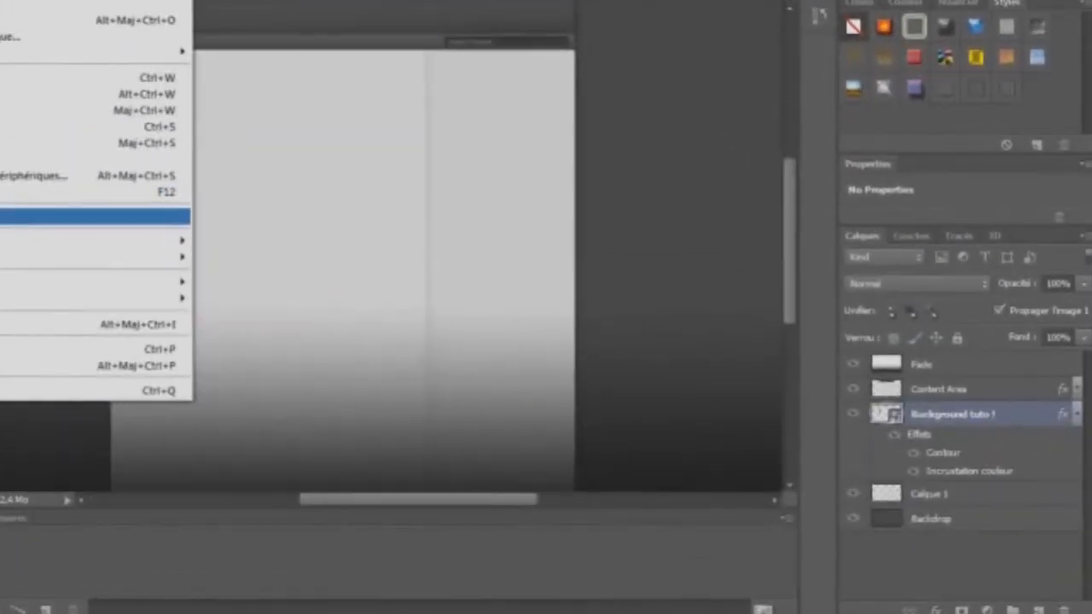
click(94, 247)
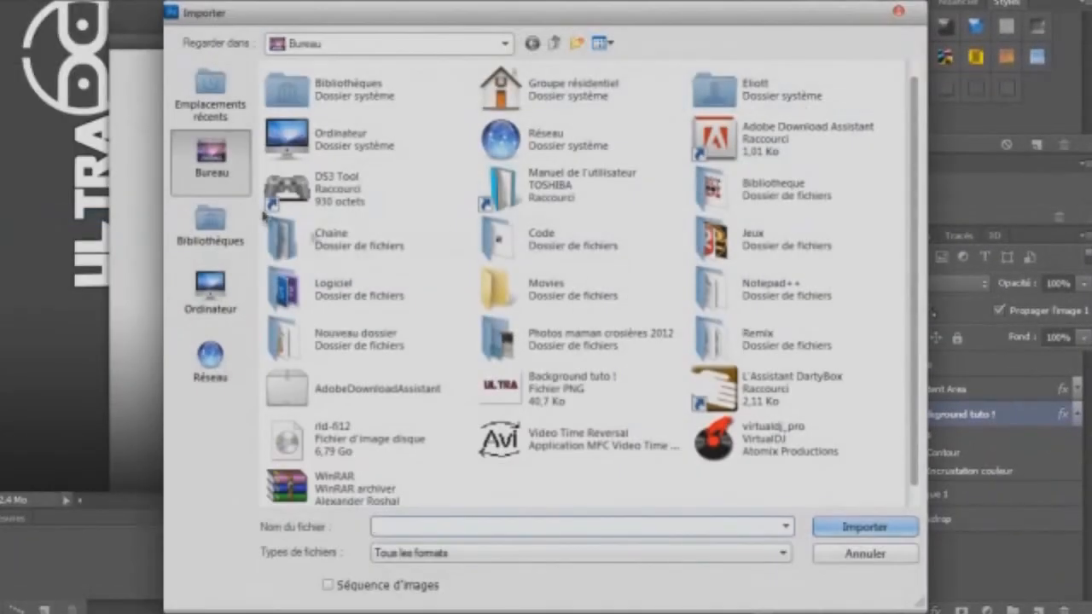
double_click(361, 244)
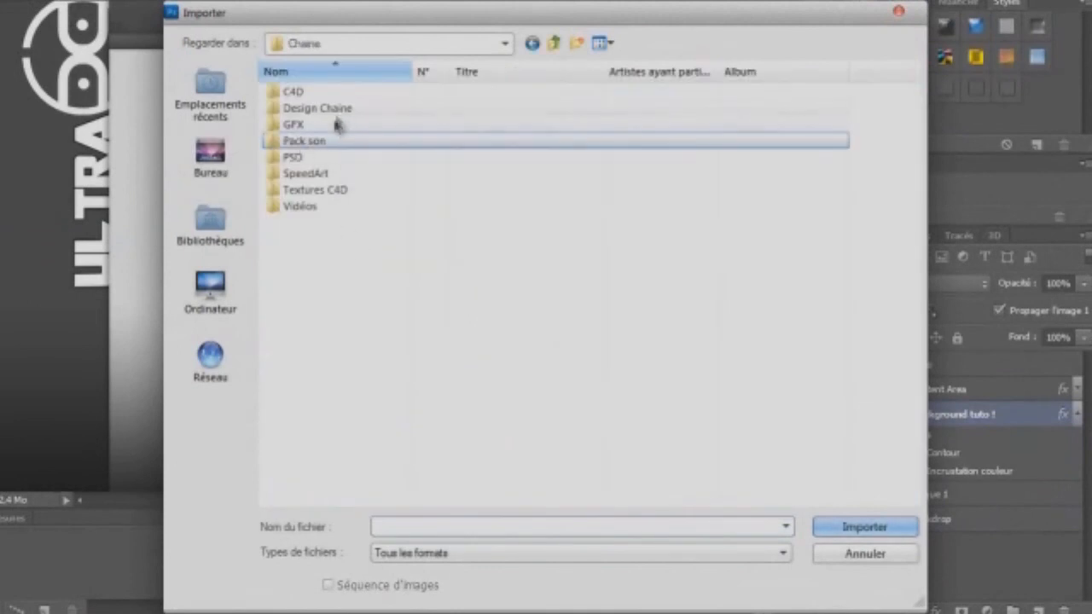
double_click(290, 125)
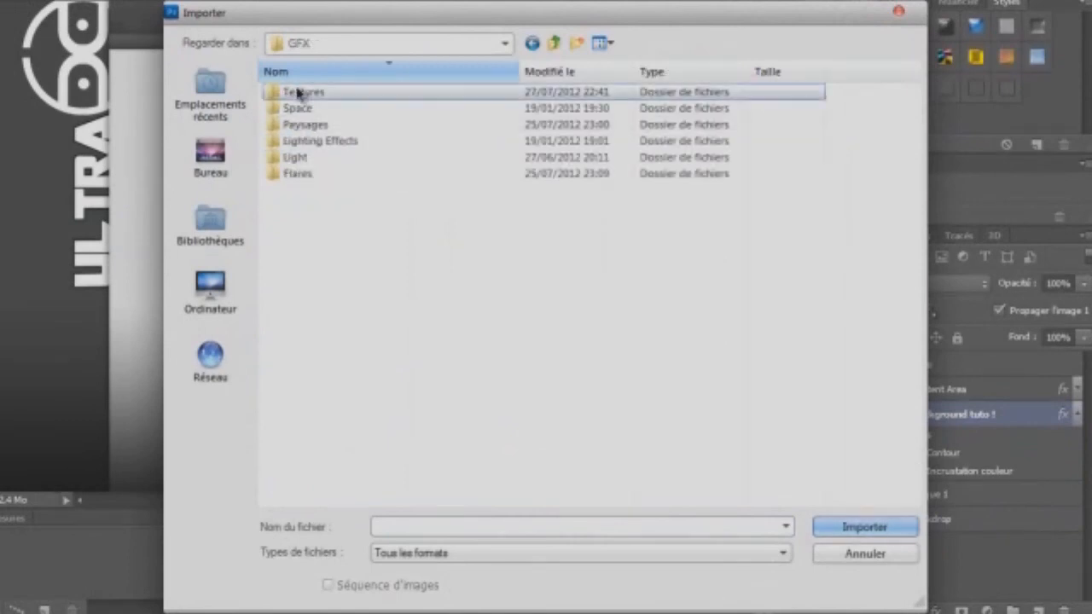
double_click(298, 94)
drag(914, 93, 900, 194)
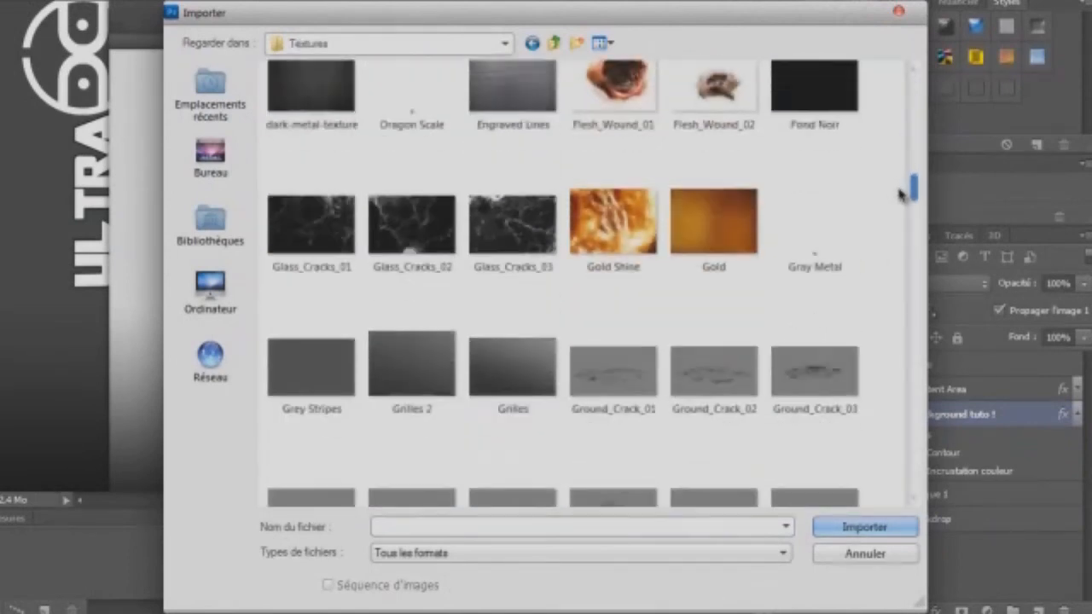
scroll(900, 195, up, 3)
click(810, 328)
click(864, 526)
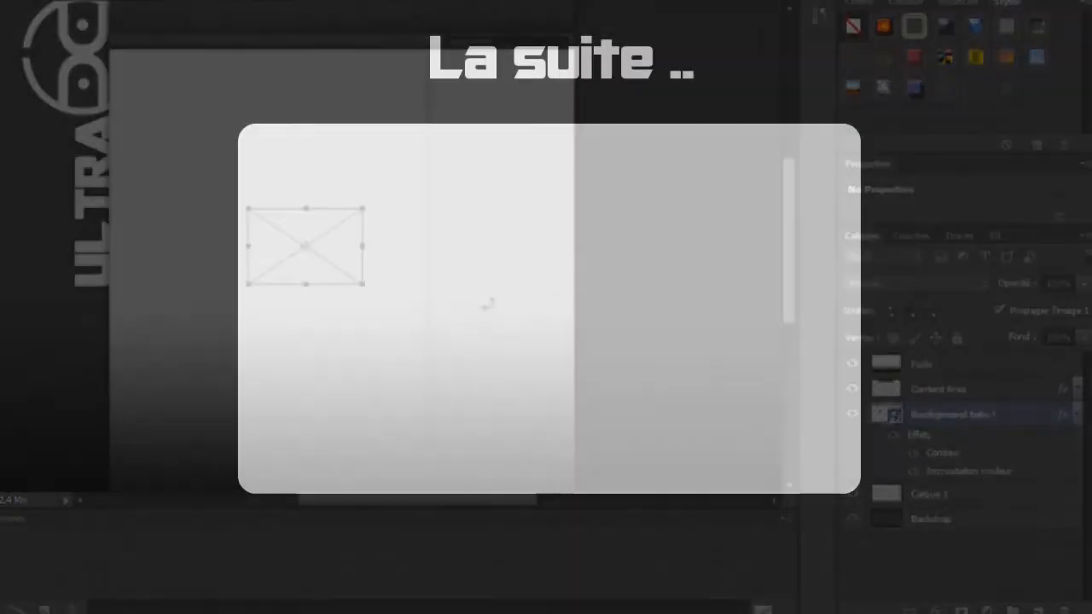